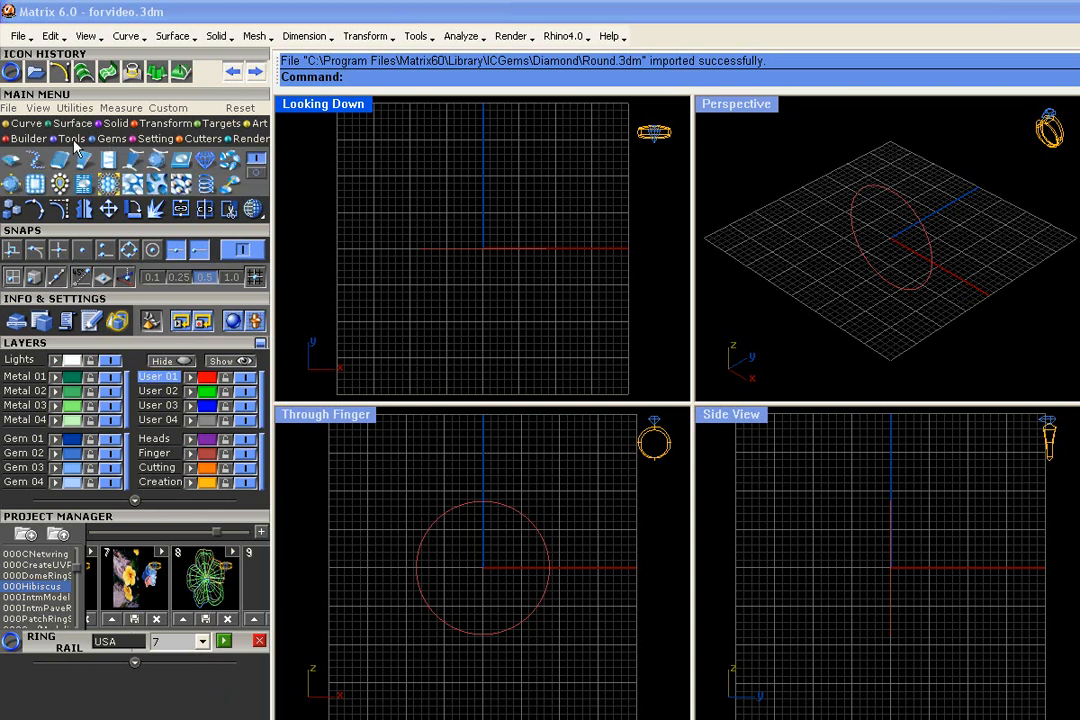
# Load an oval-cut diamond measuring 7.20 × 5.20 mm with Gem Loader
pyautogui.click(10, 160)
pyautogui.click(109, 231)
pyautogui.click(111, 244)
pyautogui.click(111, 258)
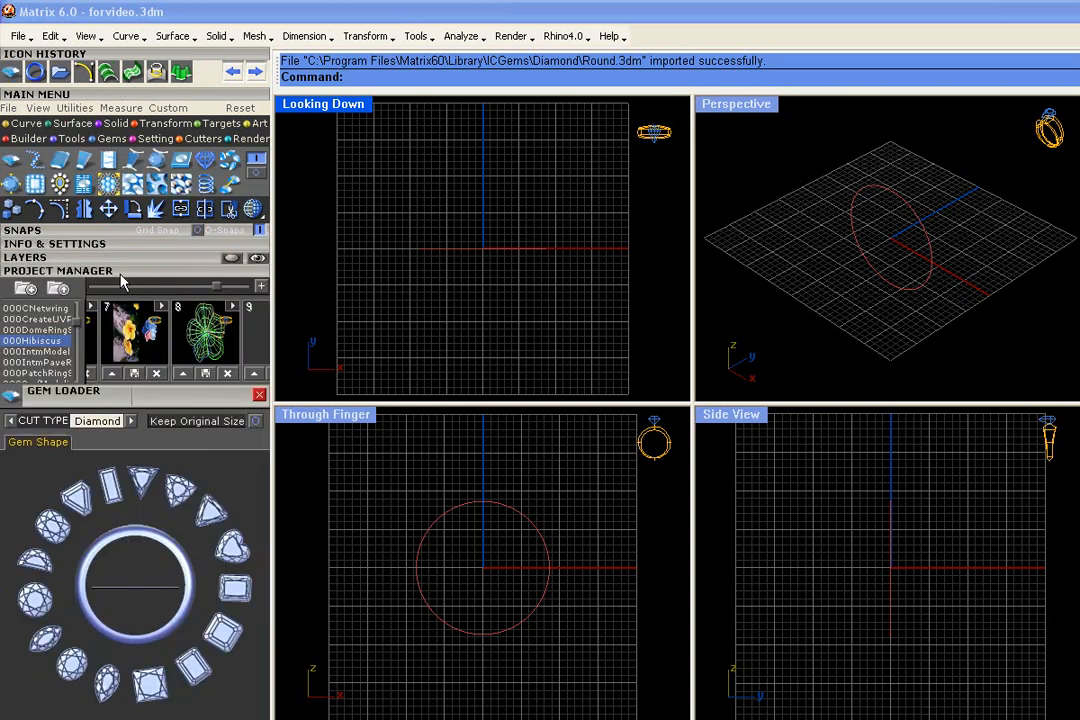
pyautogui.click(73, 663)
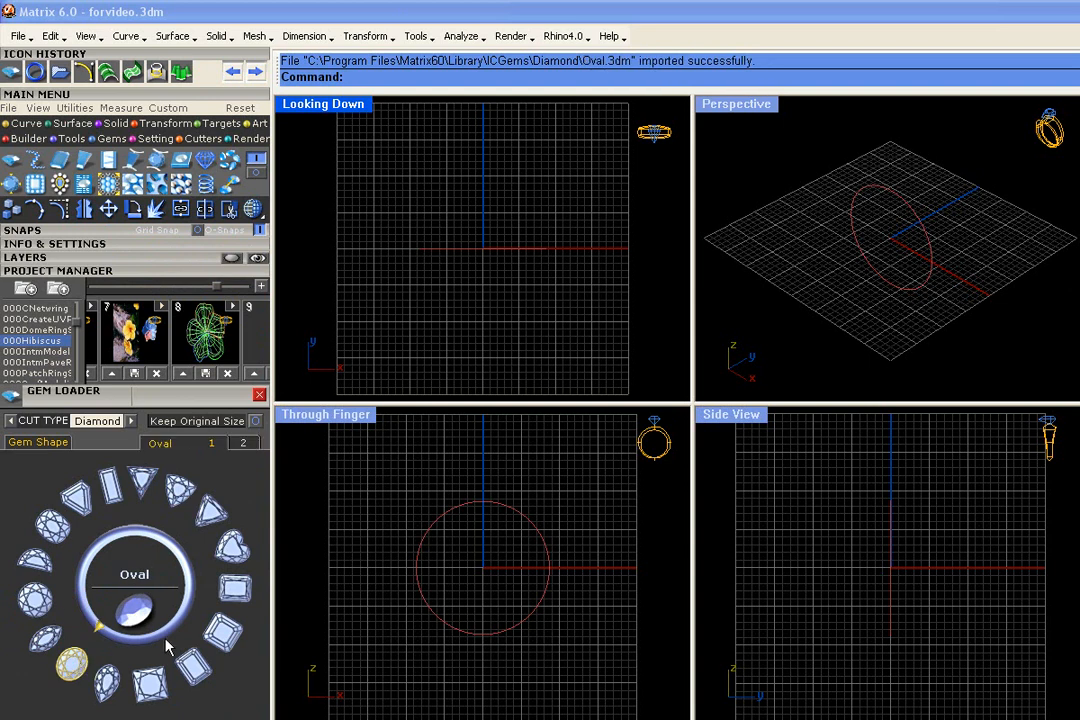
pyautogui.click(42, 546)
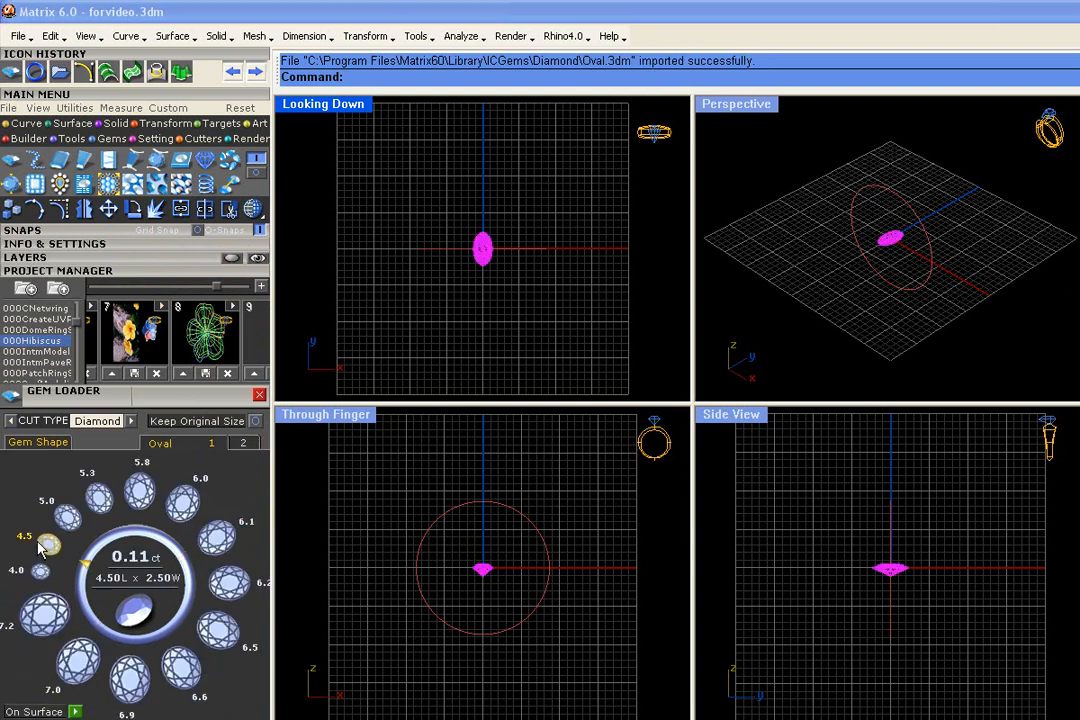
pyautogui.click(45, 615)
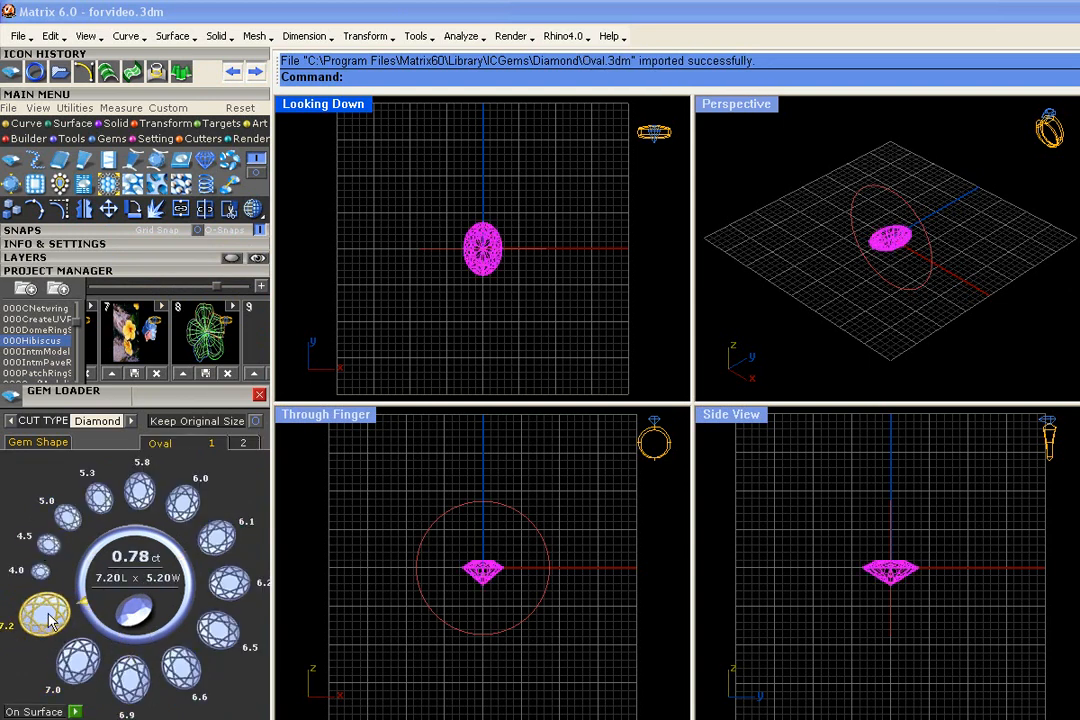
# Move the oval diamond straight up above the ring rail in the Through Finger view and size it to 6.20 × 4.20 mm
pyautogui.moveTo(487, 574); pyautogui.dragTo(511, 462)
pyautogui.click(540, 491)
pyautogui.scroll(8, 499, 488)
pyautogui.click(472, 457)
pyautogui.scroll(-8, 487, 472)
pyautogui.scroll(8, 500, 452)
pyautogui.scroll(-6, 593, 470)
pyautogui.click(593, 470)
pyautogui.scroll(-2, 498, 486)
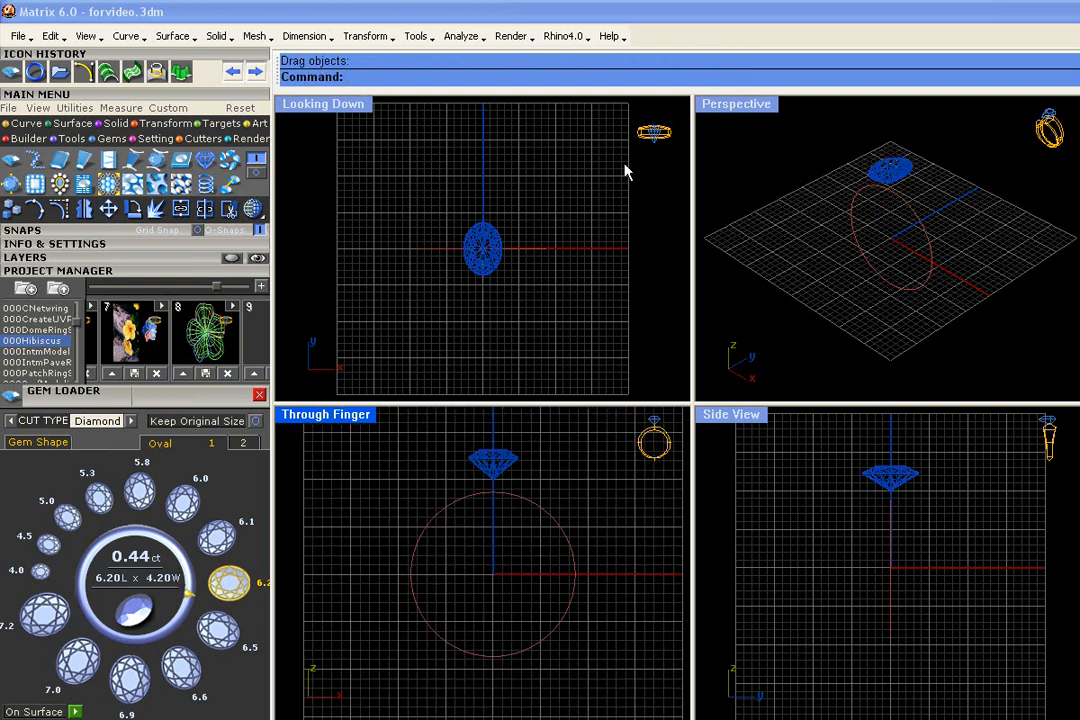
# Save the diamond and ring rail as version 9 of the 000Hibiscus project
pyautogui.moveTo(566, 168); pyautogui.dragTo(306, 362)
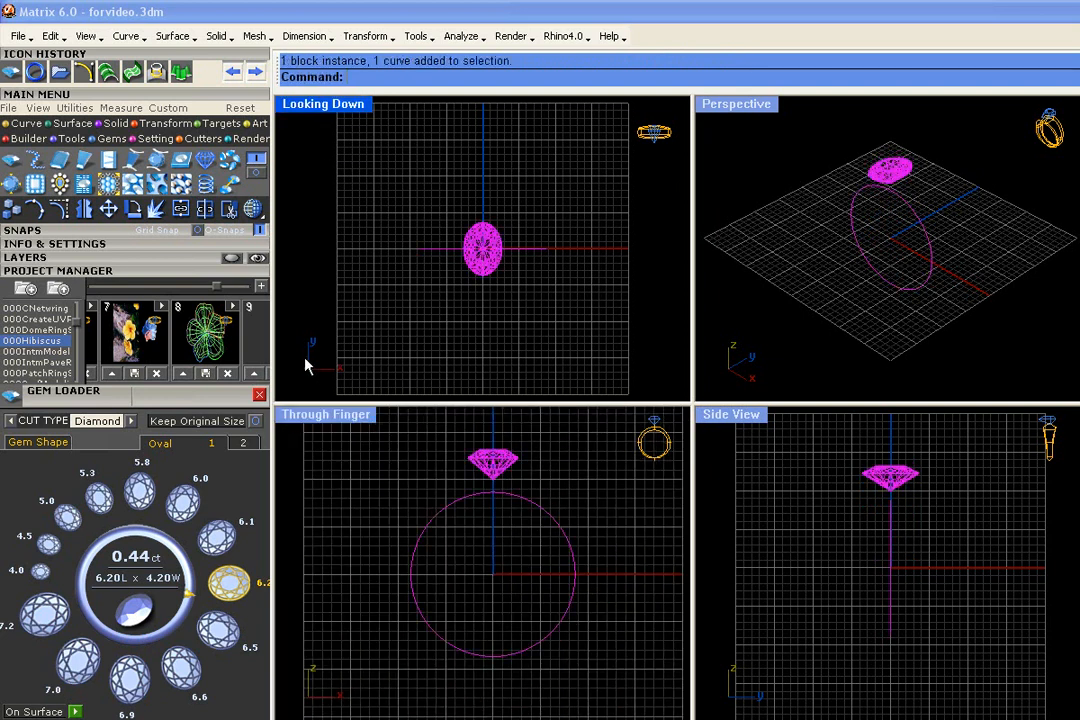
pyautogui.click(251, 376)
pyautogui.click(600, 359)
pyautogui.scroll(3, 588, 263)
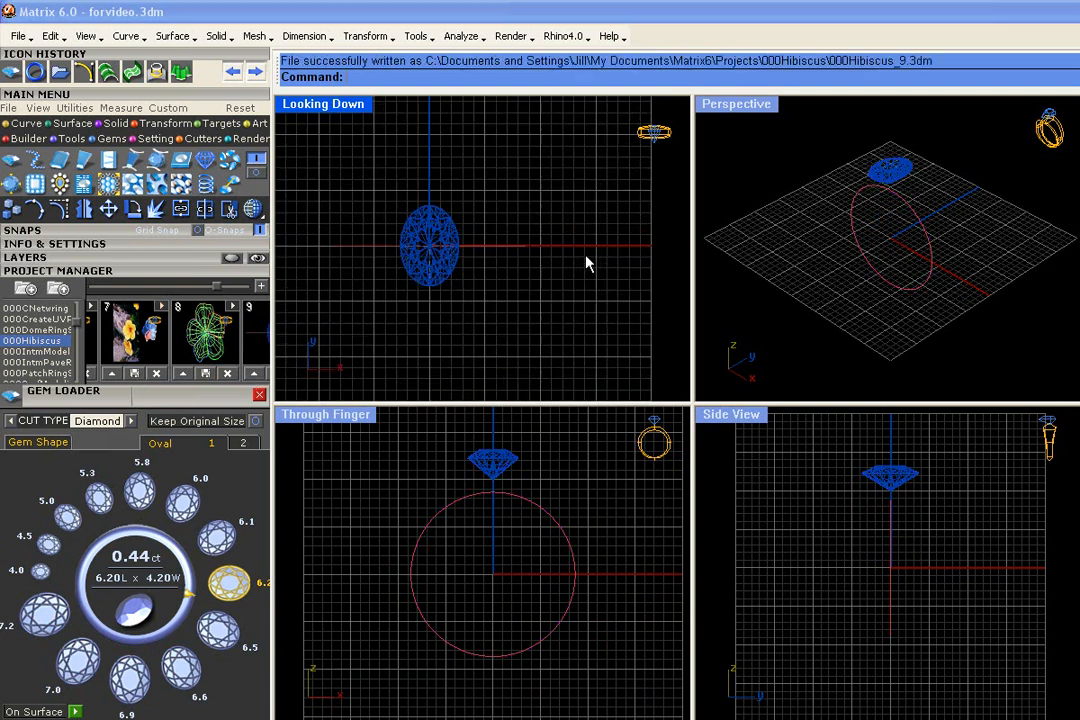
pyautogui.click(220, 393)
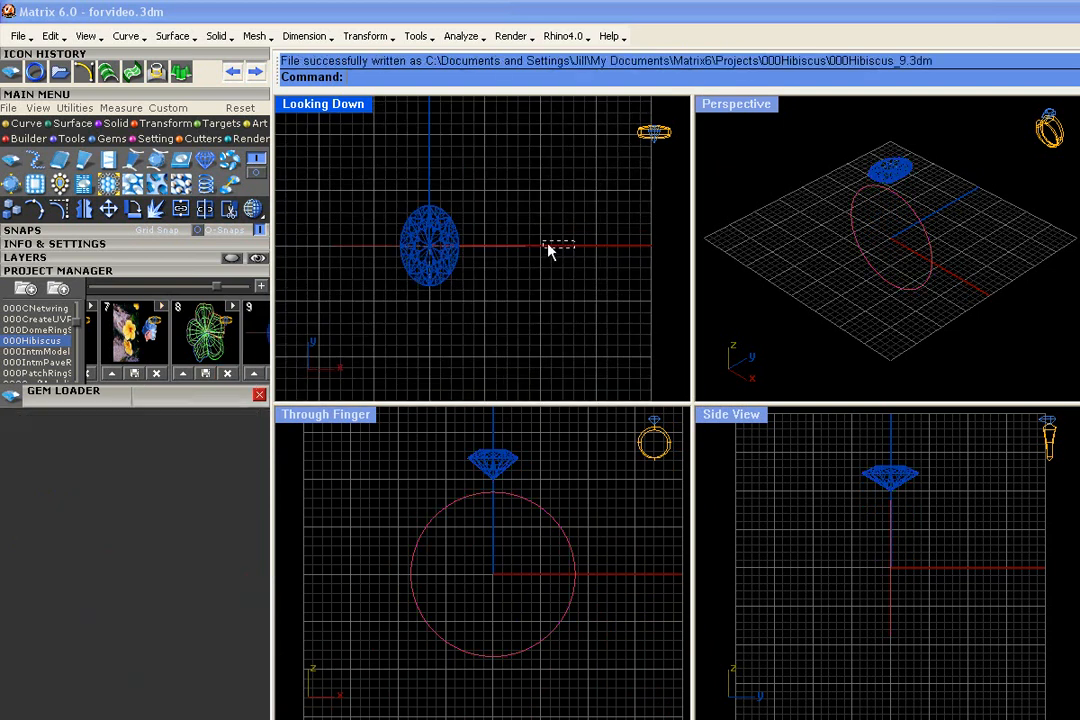
# Load the ring rail curve into Profile Placer with the half-round edge profile
pyautogui.click(505, 236)
pyautogui.click(61, 139)
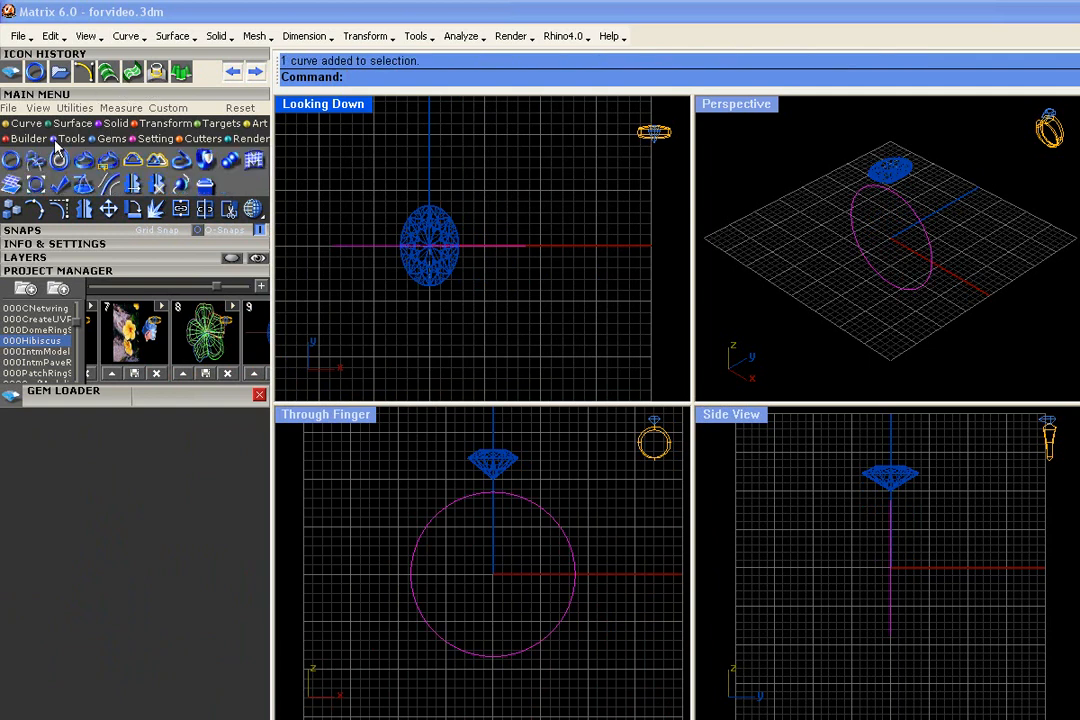
pyautogui.click(35, 159)
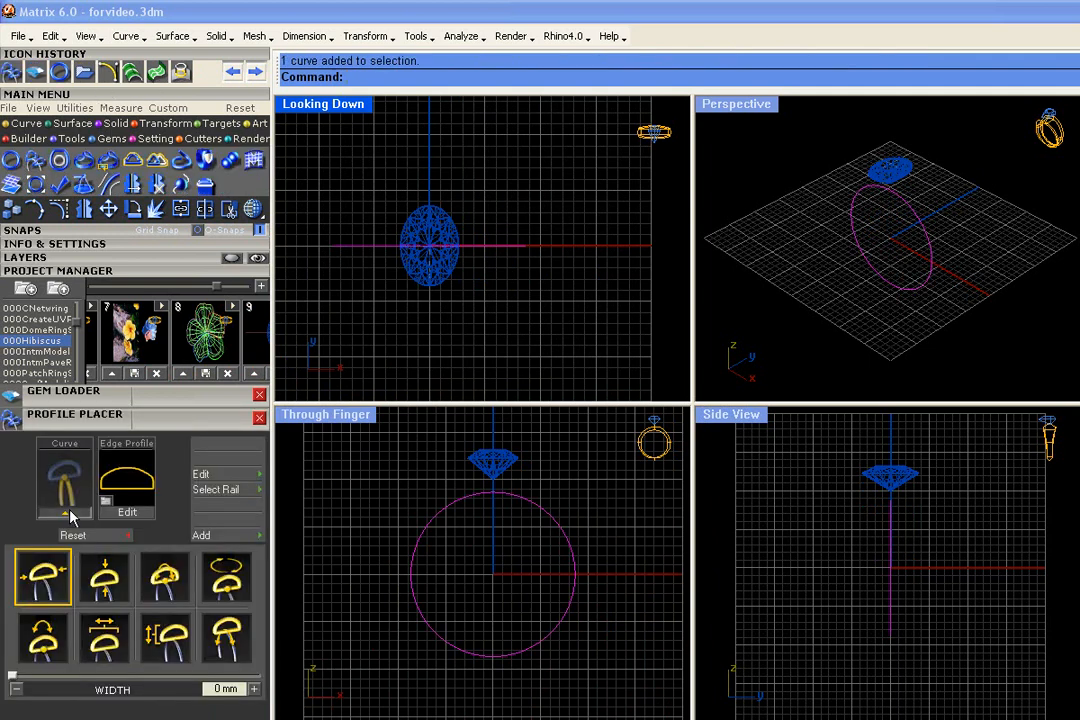
pyautogui.click(69, 514)
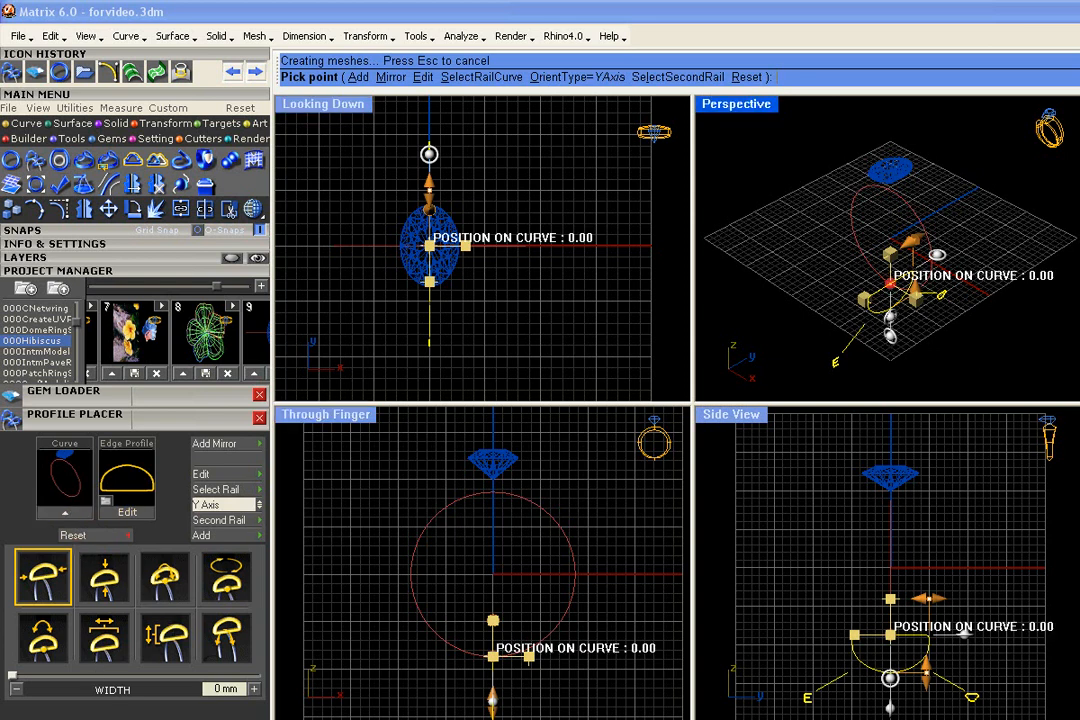
# Position the profile at 75% on the ring rail, snapped to the circle's side quadrant
pyautogui.click(227, 637)
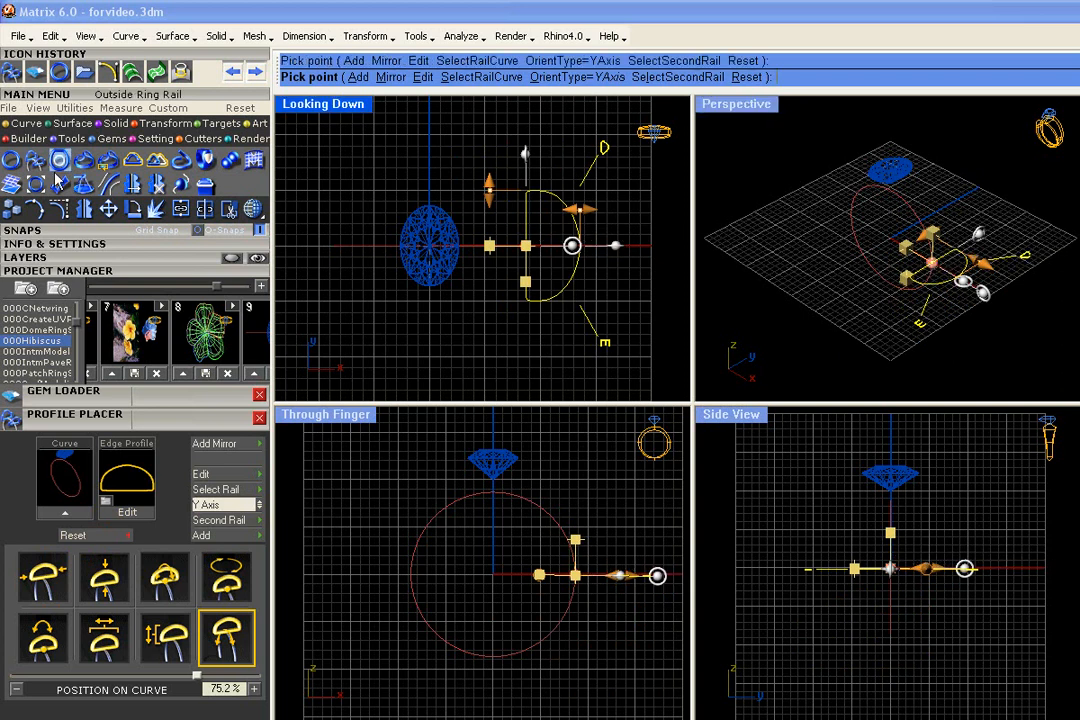
pyautogui.click(112, 231)
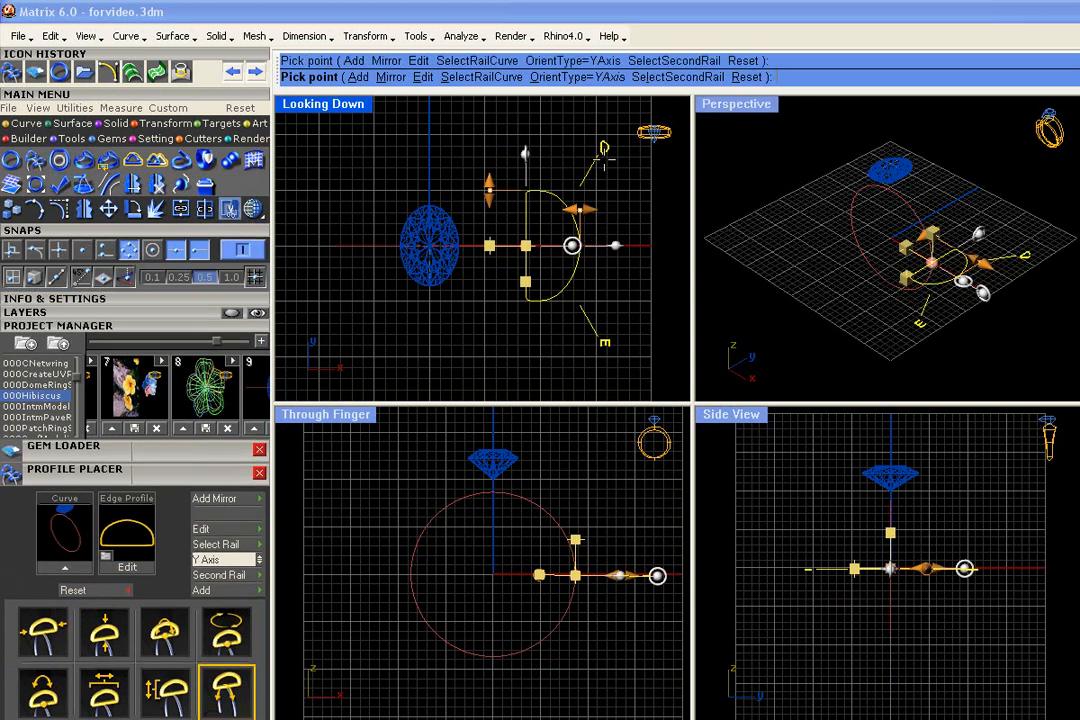
pyautogui.click(128, 248)
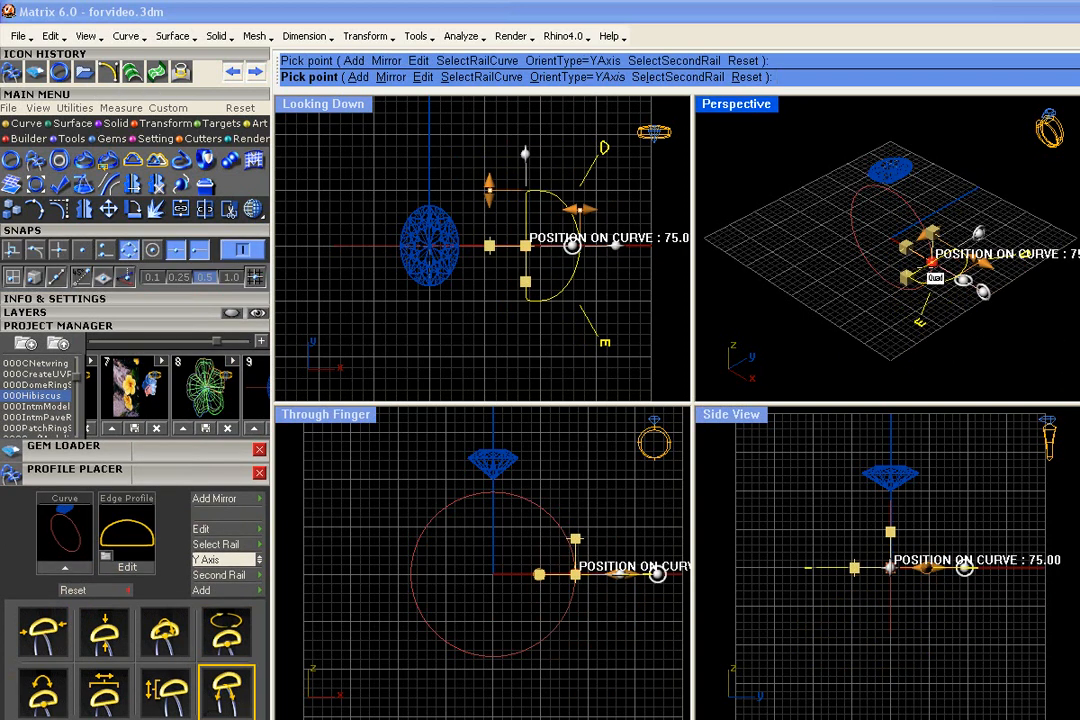
# Reduce the side profile's height to about 1.90 mm and narrow its width
pyautogui.moveTo(931, 262); pyautogui.dragTo(976, 310, button='right')
pyautogui.scroll(6, 980, 262)
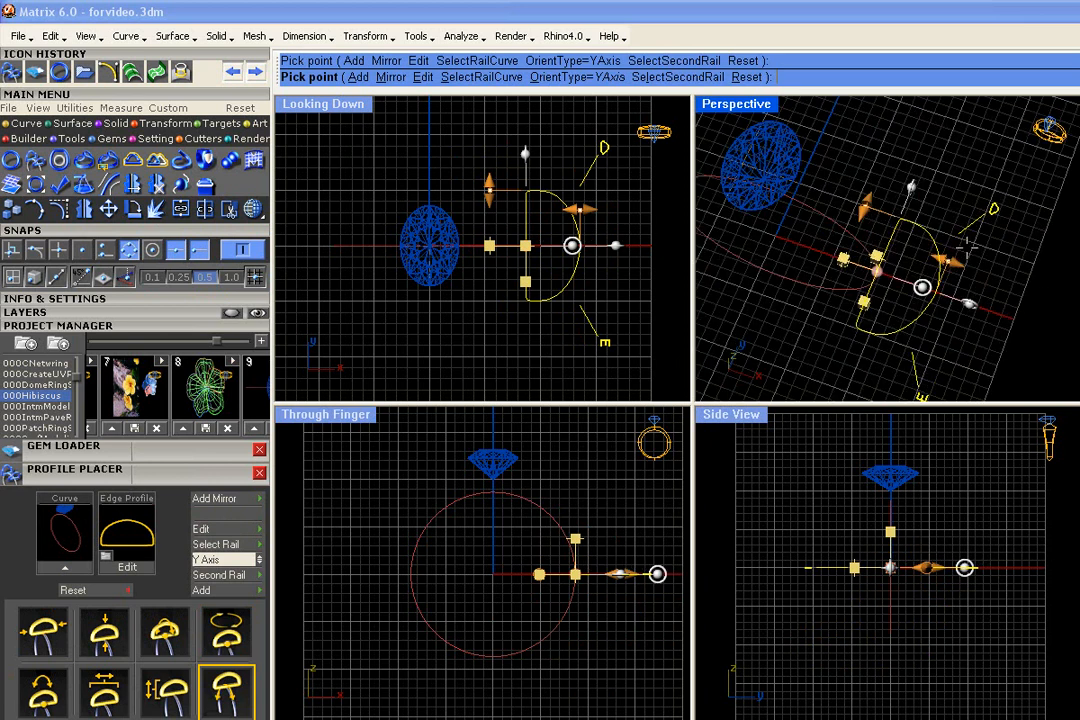
pyautogui.moveTo(951, 260); pyautogui.dragTo(882, 258)
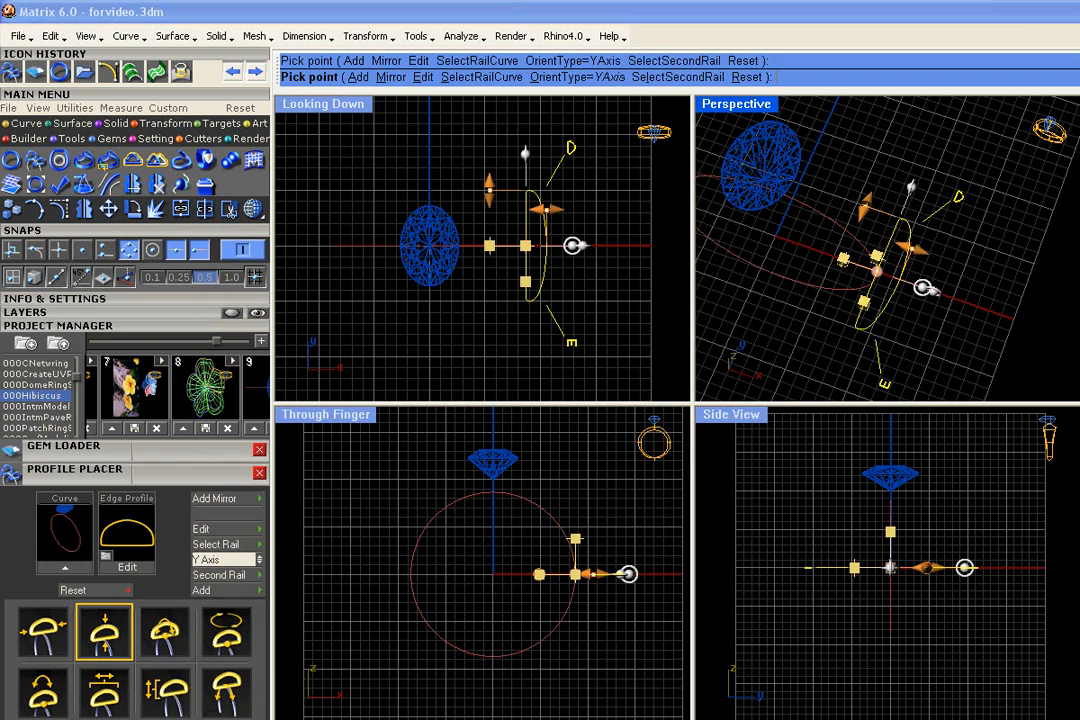
pyautogui.moveTo(867, 206); pyautogui.dragTo(847, 250)
# Offset the side profile slightly to one side of the rail and fine-tune its width
pyautogui.scroll(4, 905, 283)
pyautogui.scroll(2, 846, 258)
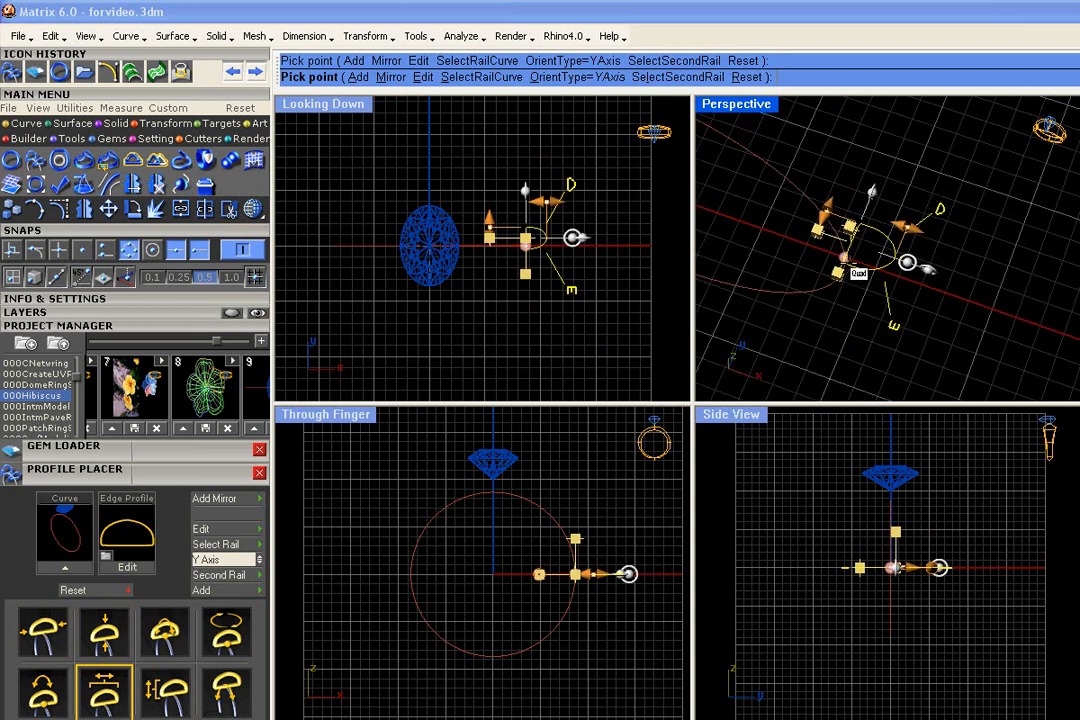
pyautogui.scroll(-1, 846, 258)
pyautogui.moveTo(930, 268); pyautogui.dragTo(972, 237, button='right')
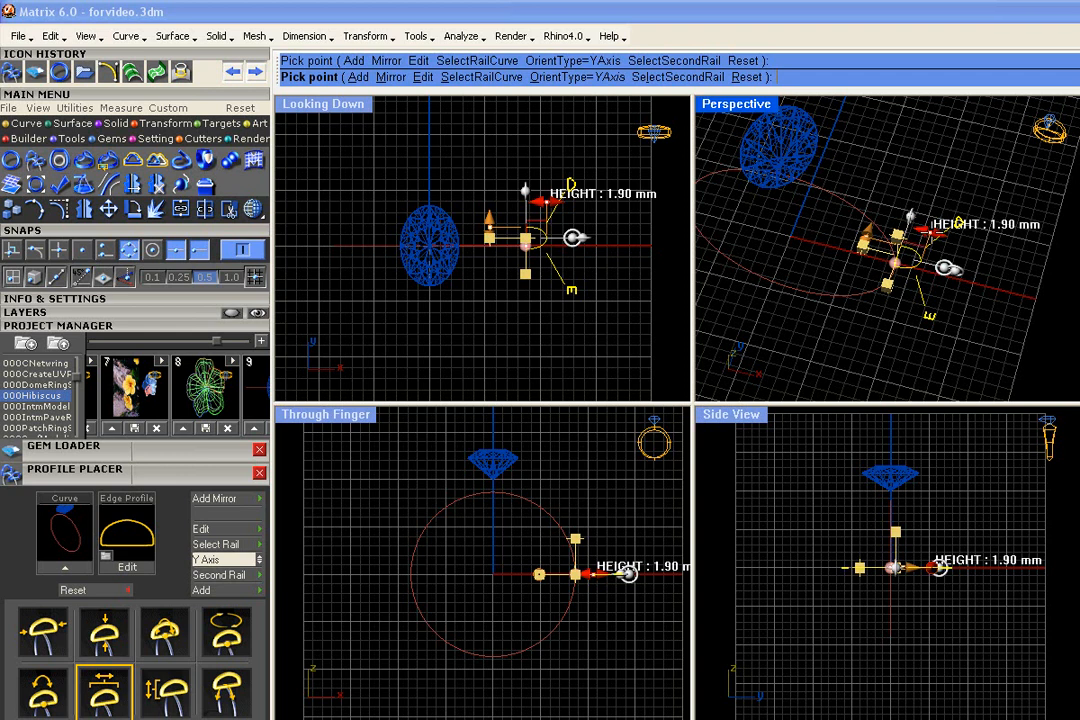
pyautogui.moveTo(868, 237)
pyautogui.mouseDown()
pyautogui.moveTo(874, 227)
pyautogui.moveTo(868, 238)
pyautogui.mouseUp()
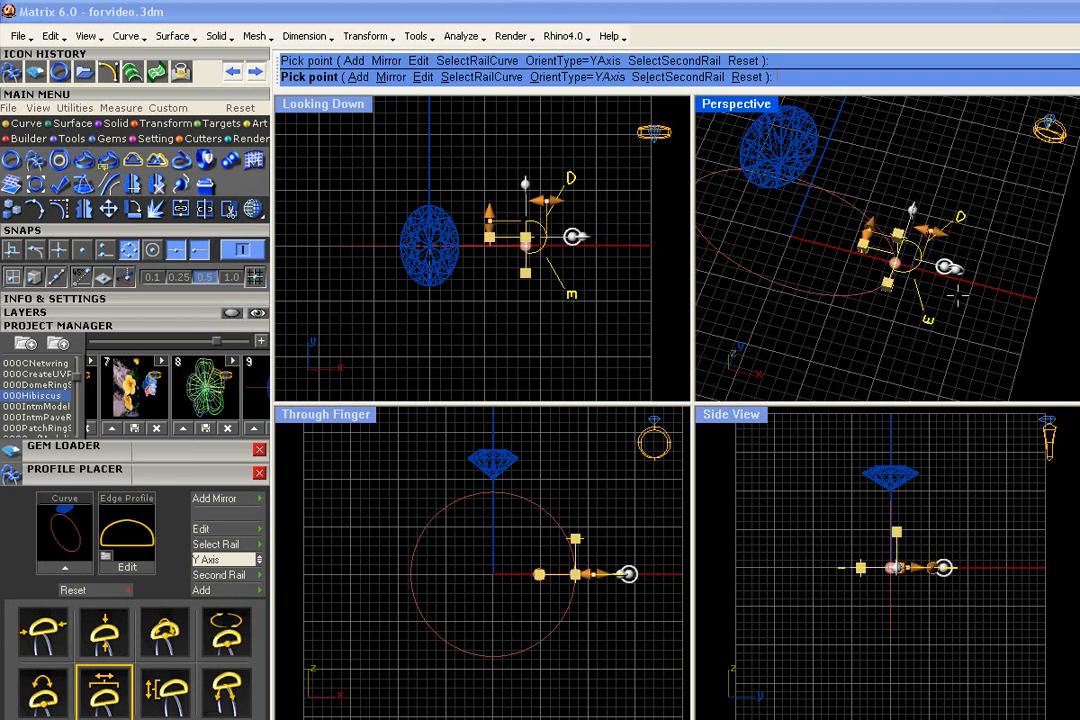
# Add a second profile at about 54.4 on the ring rail and offset it sideways next to the diamond
pyautogui.click(356, 78)
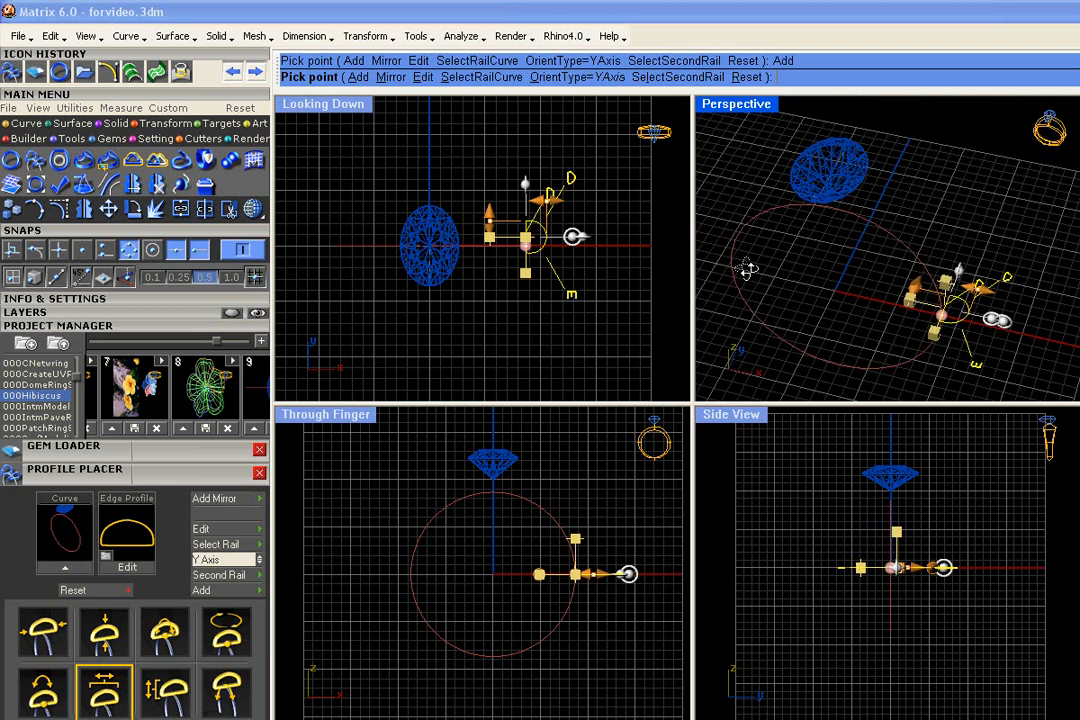
pyautogui.click(941, 316)
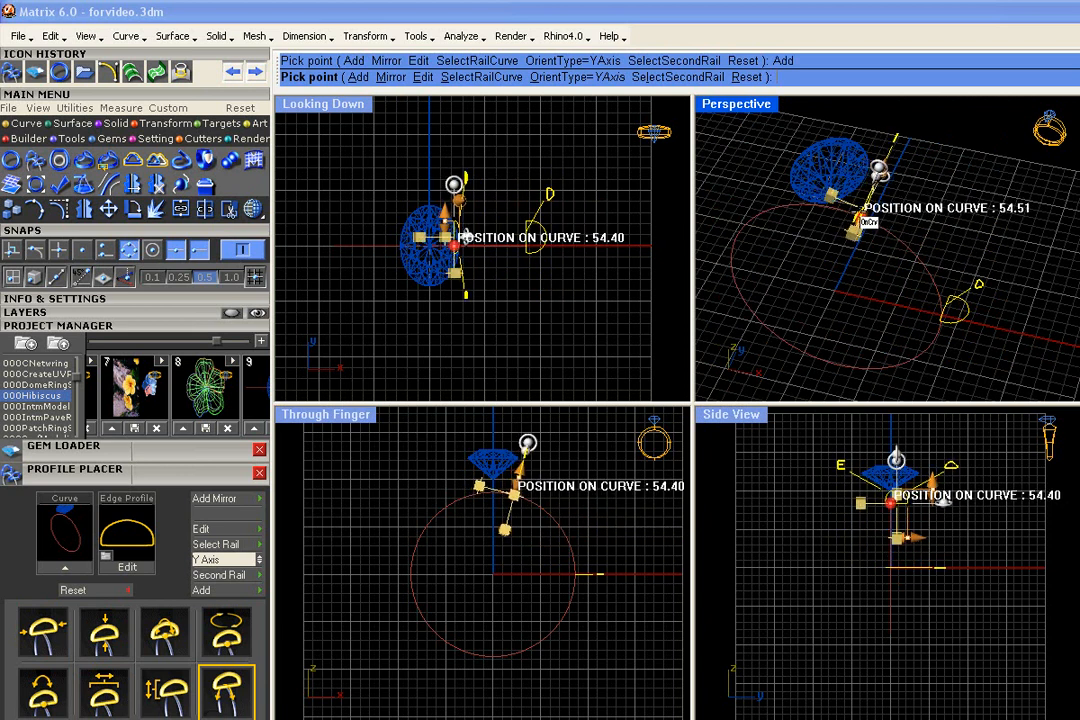
pyautogui.click(860, 217)
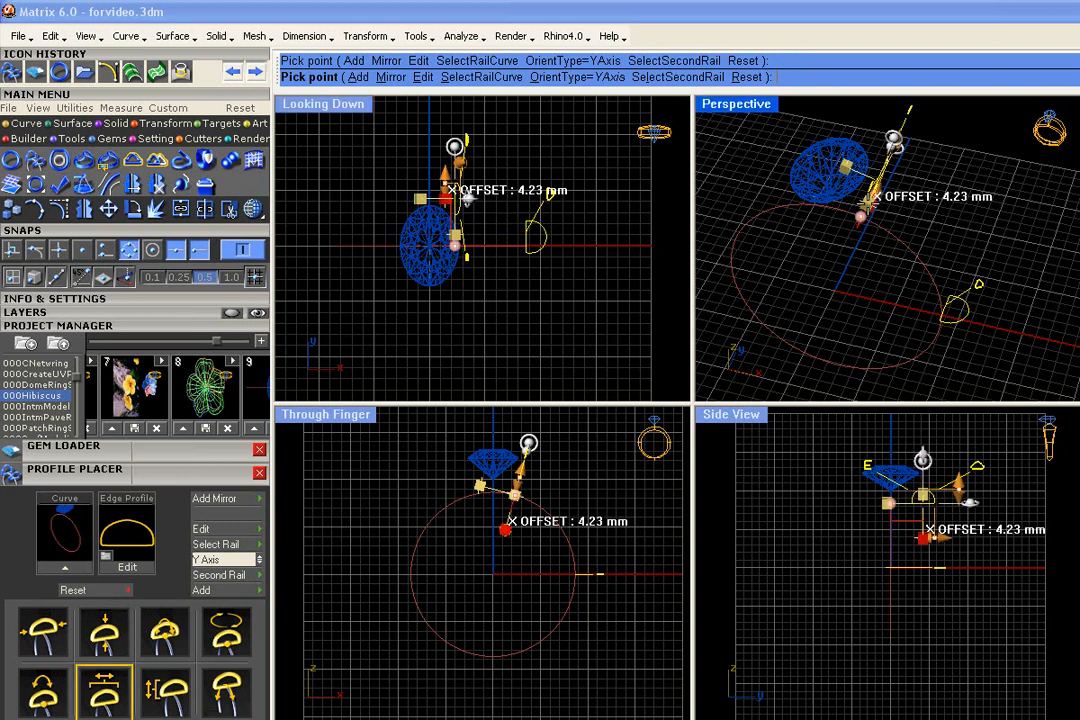
pyautogui.moveTo(880, 250); pyautogui.dragTo(965, 220, button='right')
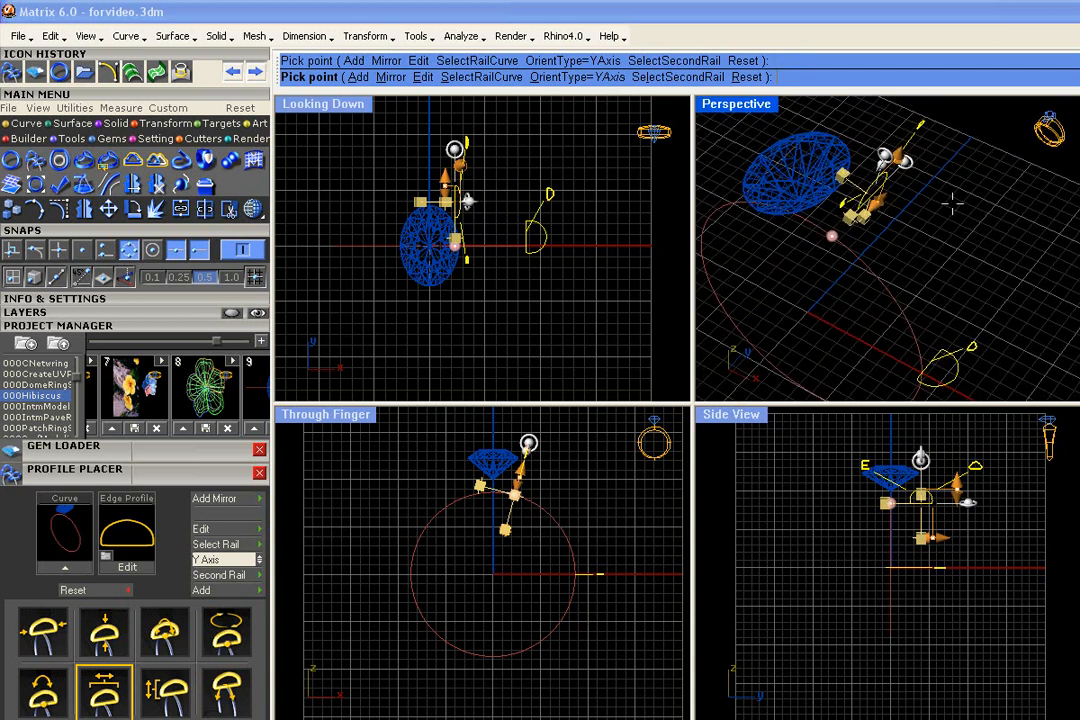
# Rotate and resize the upper profile to angle alongside the diamond, and finish placing the two profiles
pyautogui.moveTo(887, 162); pyautogui.dragTo(876, 118, button='right')
pyautogui.moveTo(905, 144); pyautogui.dragTo(915, 160)
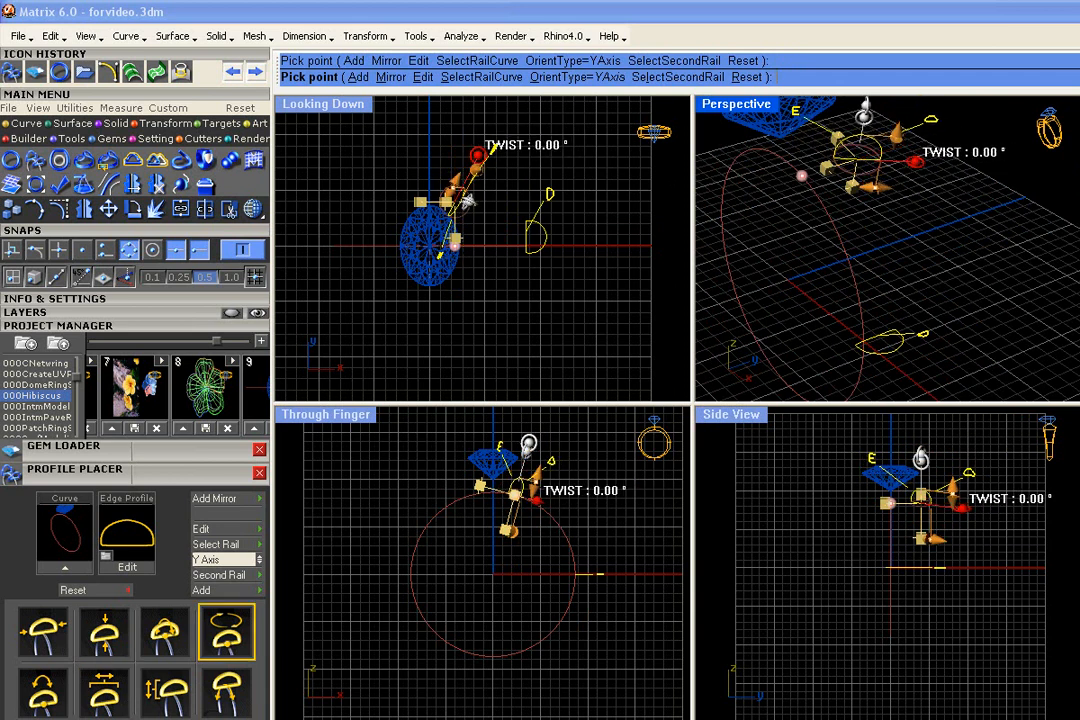
pyautogui.scroll(-2, 728, 201)
pyautogui.moveTo(728, 201); pyautogui.dragTo(784, 196, button='right')
pyautogui.moveTo(870, 156); pyautogui.dragTo(875, 139)
pyautogui.moveTo(848, 213); pyautogui.dragTo(844, 212)
pyautogui.moveTo(844, 212); pyautogui.dragTo(913, 250, button='right')
pyautogui.rightClick(892, 211)
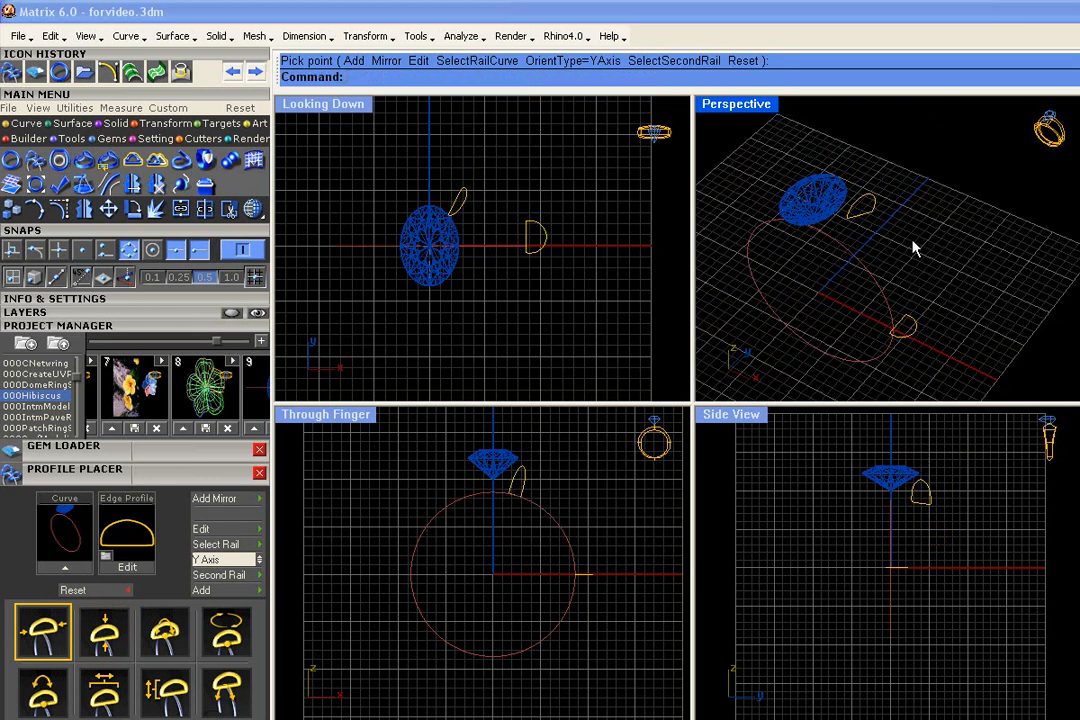
# Create a shank section with Profile Sweep from the side profile to the upper profile, keeping the blend values at 1
pyautogui.click(74, 123)
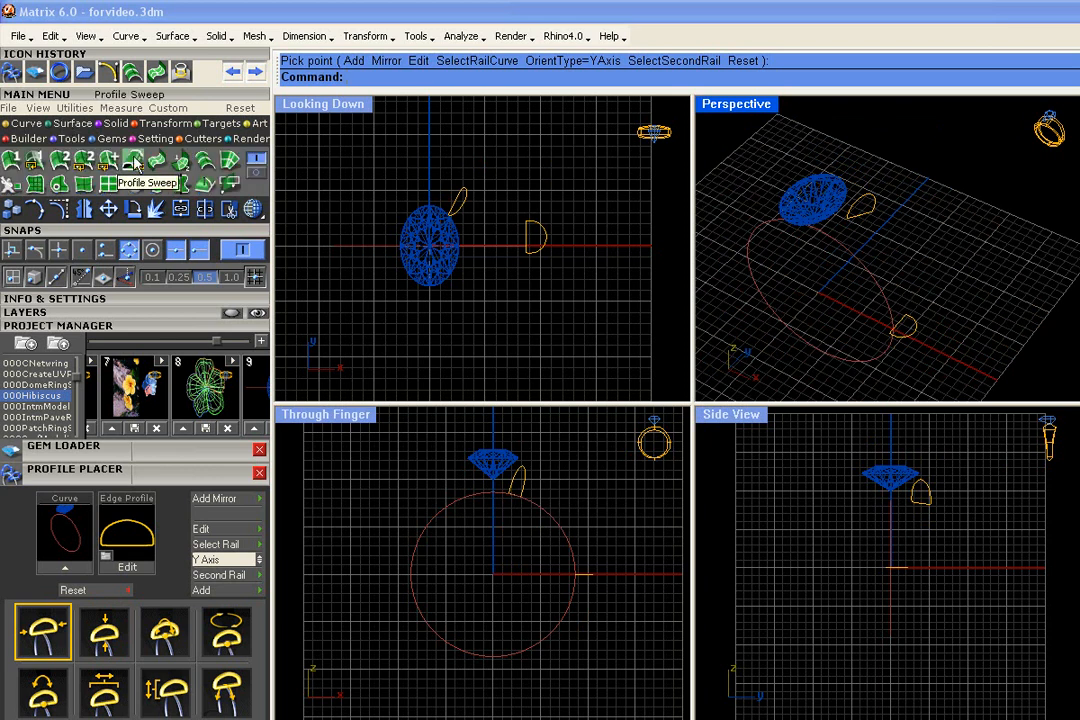
pyautogui.click(135, 162)
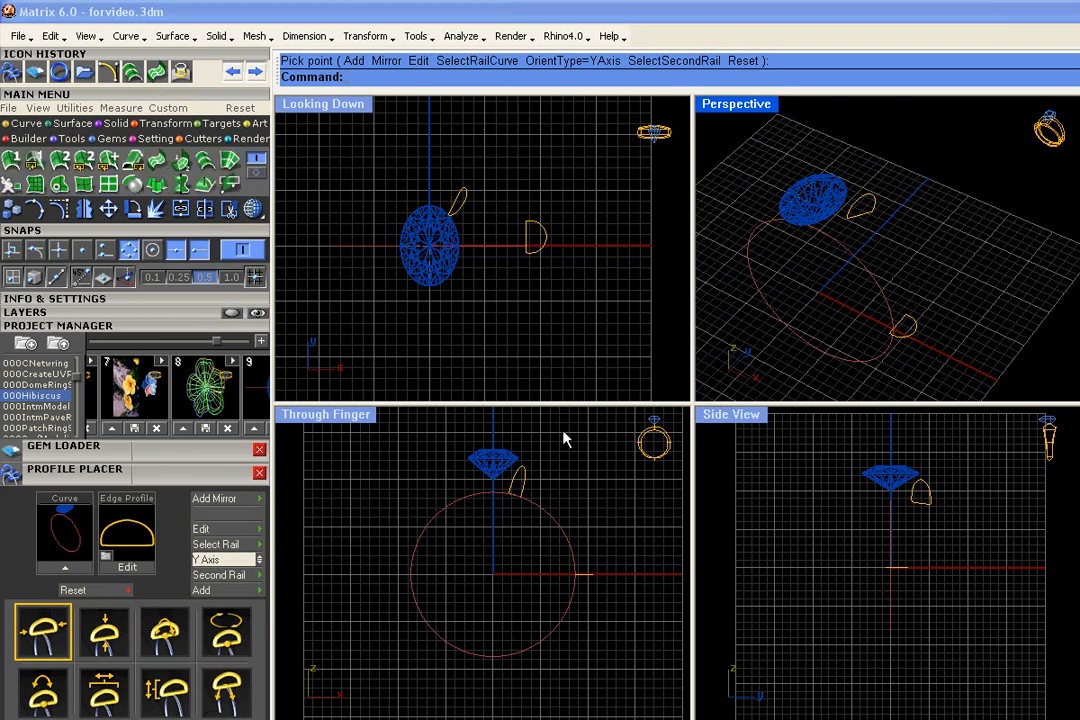
pyautogui.click(869, 202)
pyautogui.click(893, 222)
pyautogui.click(874, 205)
pyautogui.click(133, 161)
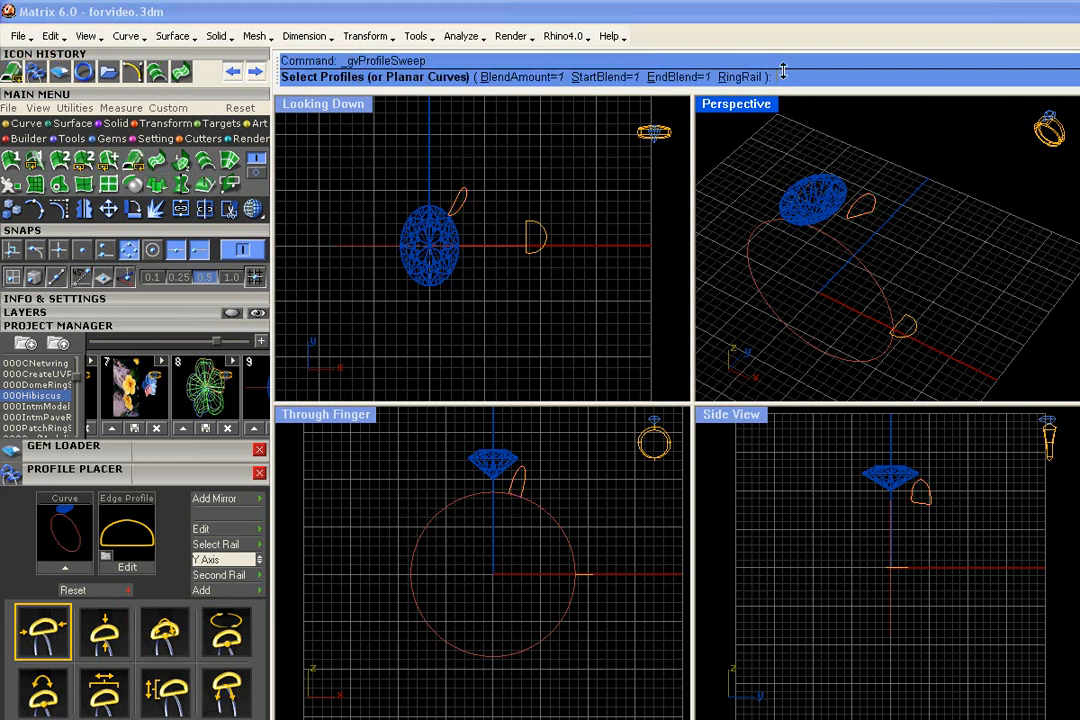
pyautogui.click(919, 330)
pyautogui.click(858, 206)
pyautogui.press('Return')
# Assign the swept shank section to the Metal 01 layer
pyautogui.scroll(3, 593, 284)
pyautogui.scroll(-3, 562, 268)
pyautogui.moveTo(332, 265); pyautogui.dragTo(378, 240, button='right')
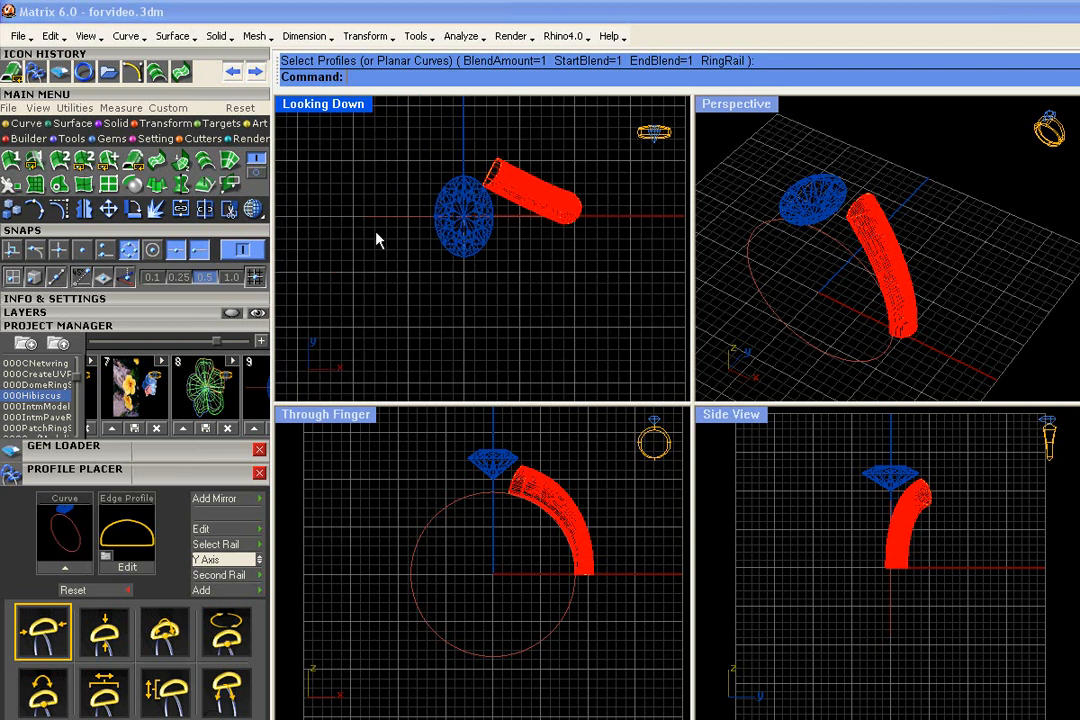
pyautogui.click(524, 198)
pyautogui.click(40, 312)
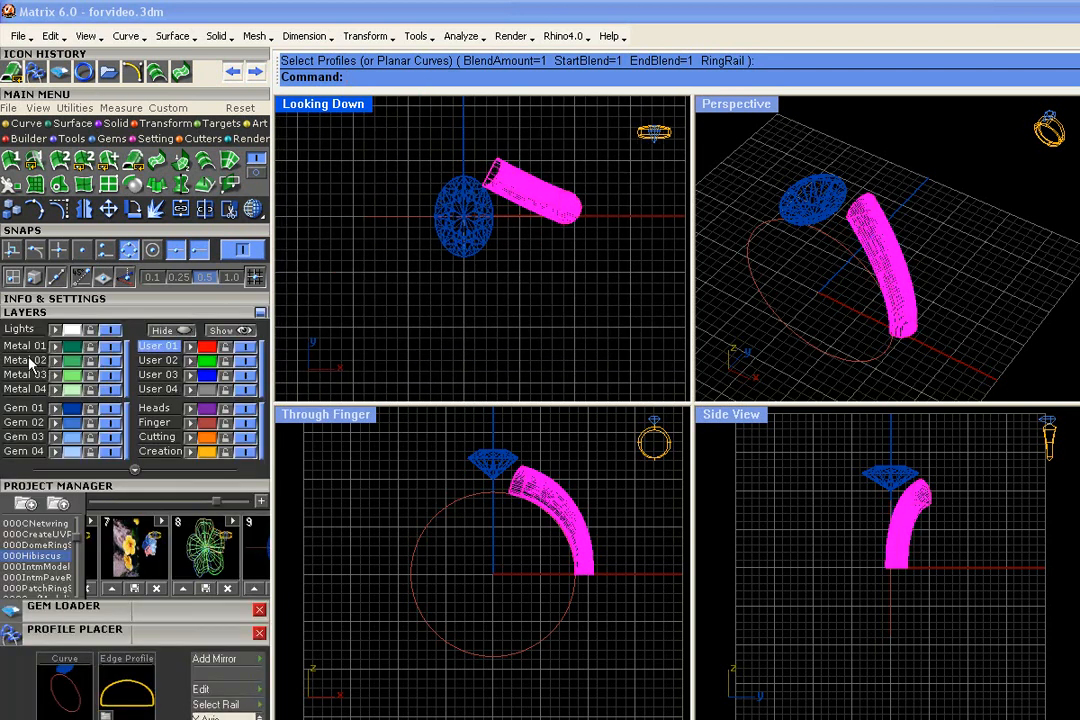
pyautogui.click(38, 346)
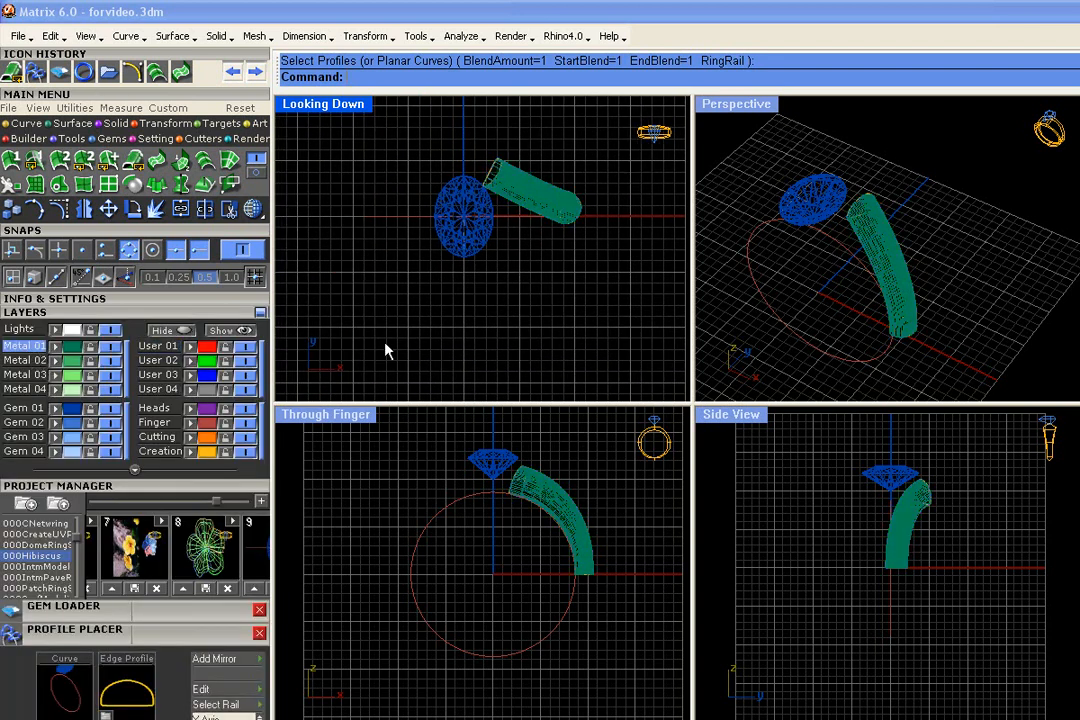
pyautogui.click(97, 313)
# Collapse the open side panels and turn on Mirror Mode with the Quad mirror type
pyautogui.moveTo(926, 301); pyautogui.dragTo(886, 296, button='right')
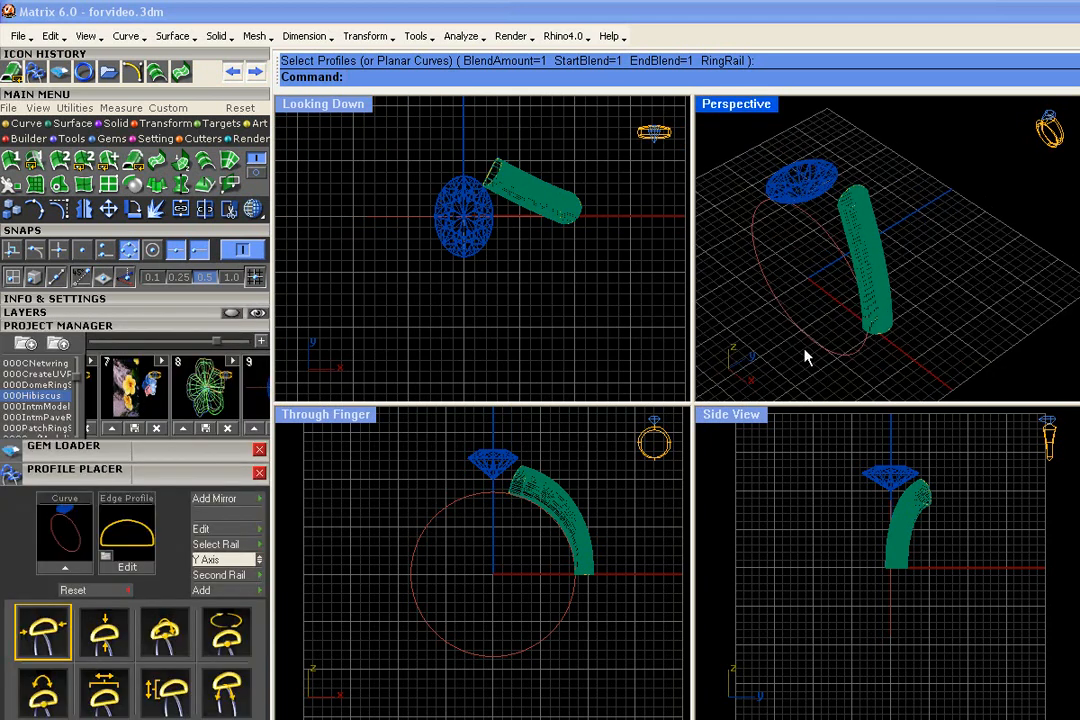
pyautogui.click(181, 474)
pyautogui.click(176, 327)
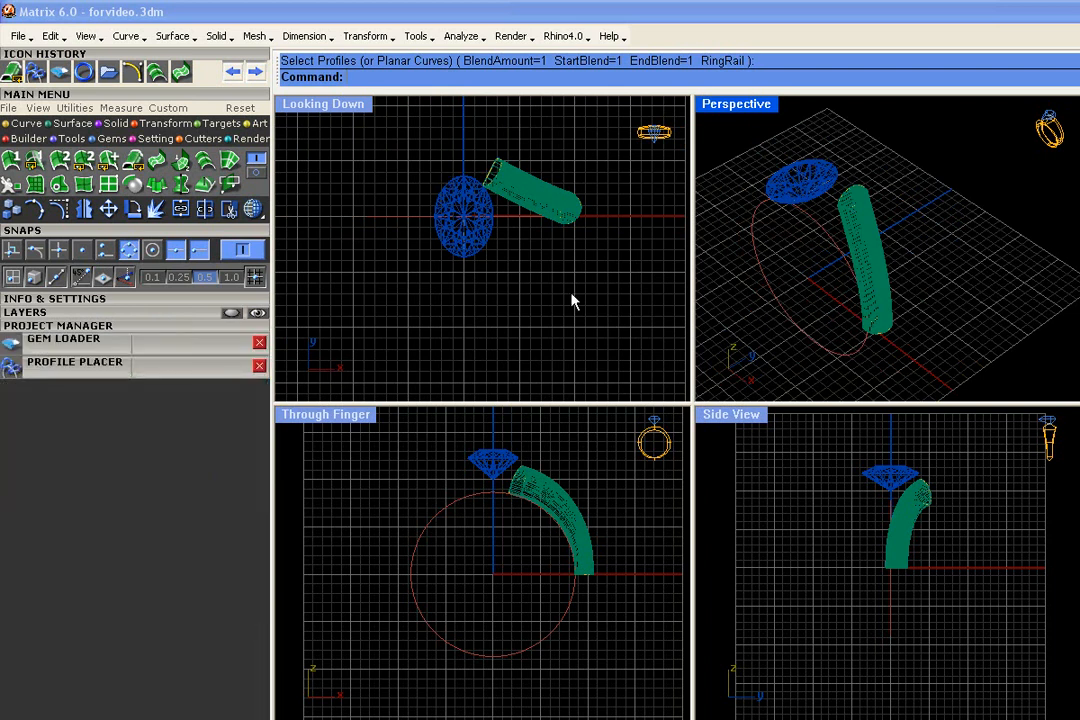
pyautogui.click(72, 123)
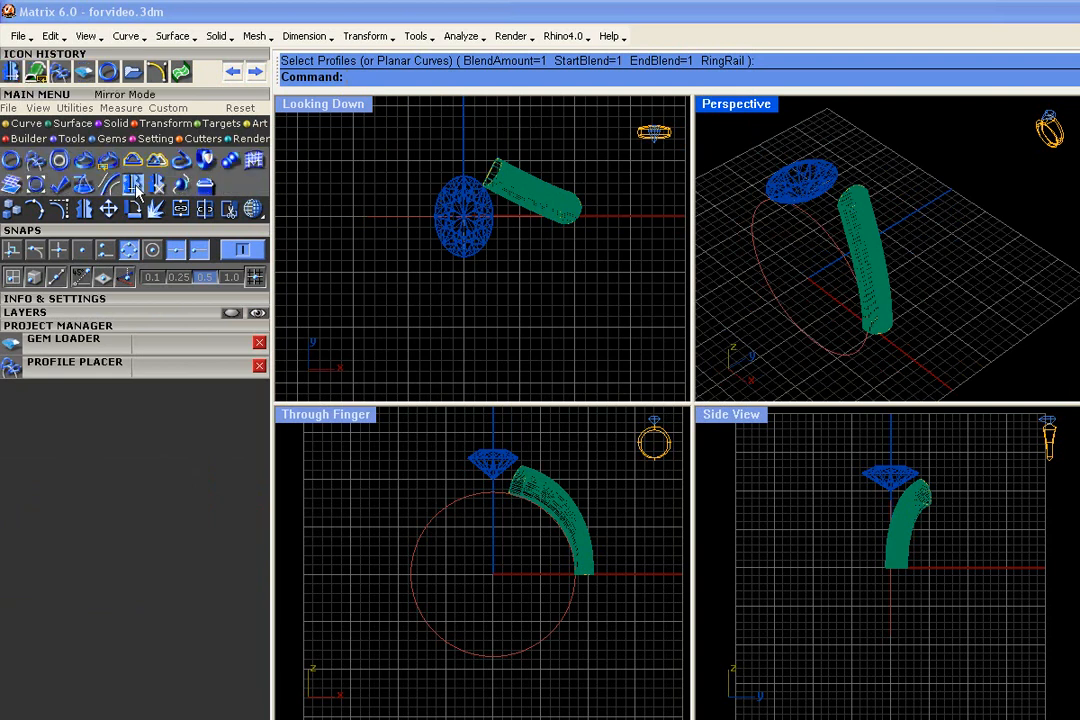
pyautogui.click(110, 160)
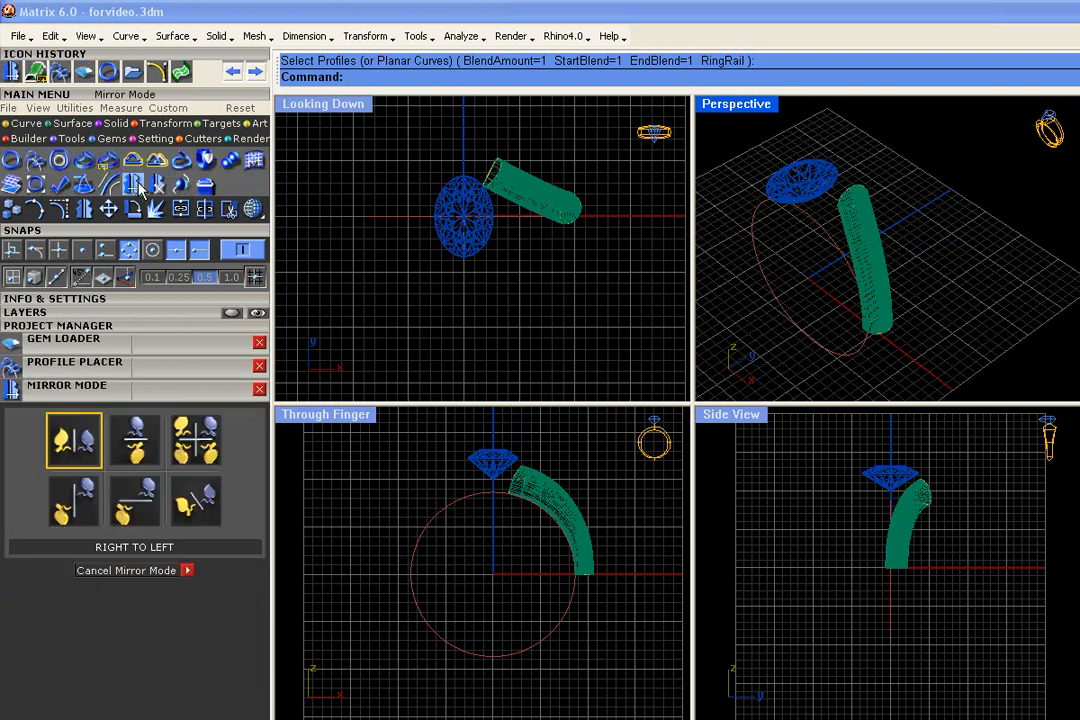
pyautogui.click(195, 453)
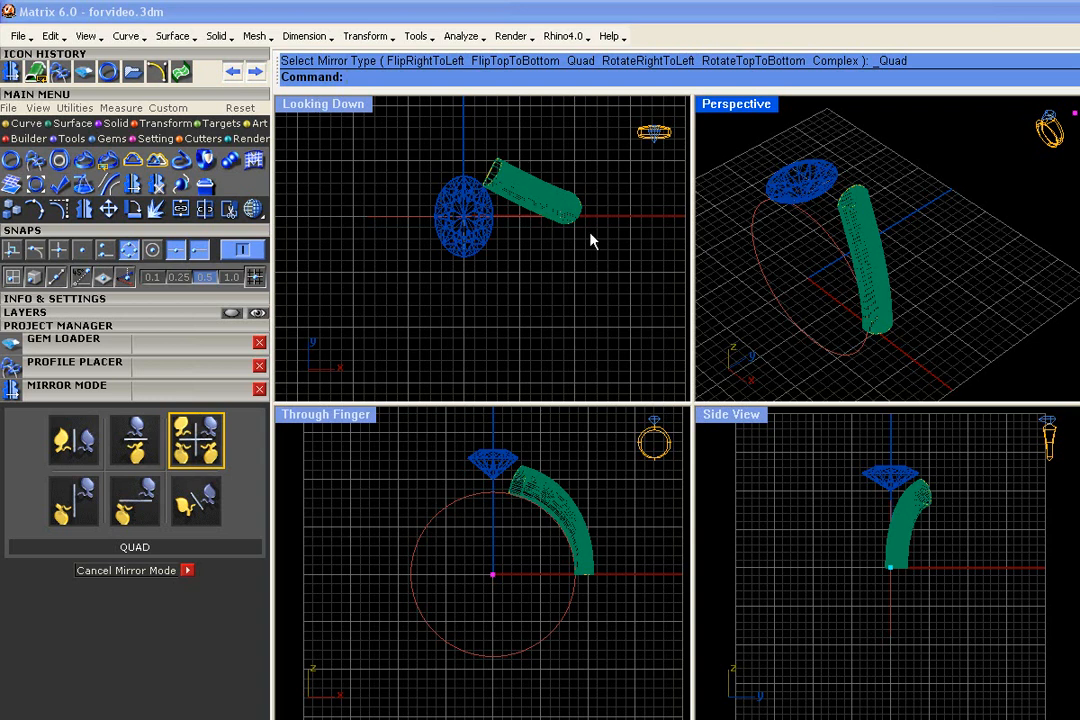
pyautogui.scroll(-5, 507, 331)
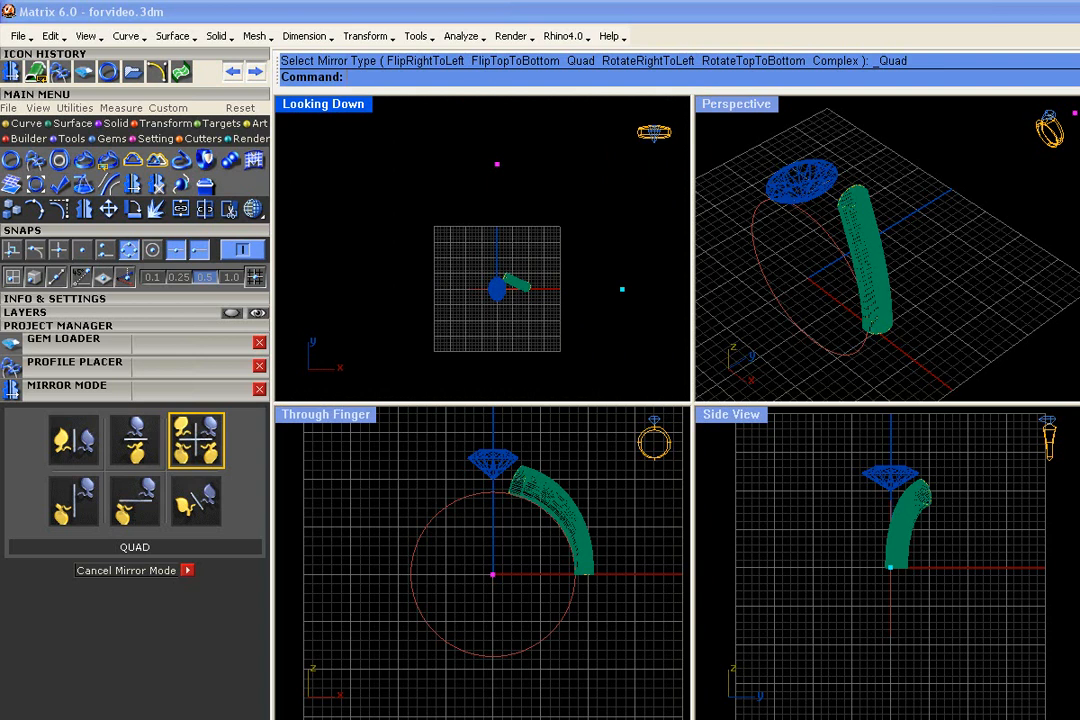
pyautogui.scroll(5, 530, 292)
pyautogui.moveTo(511, 285); pyautogui.dragTo(500, 273, button='right')
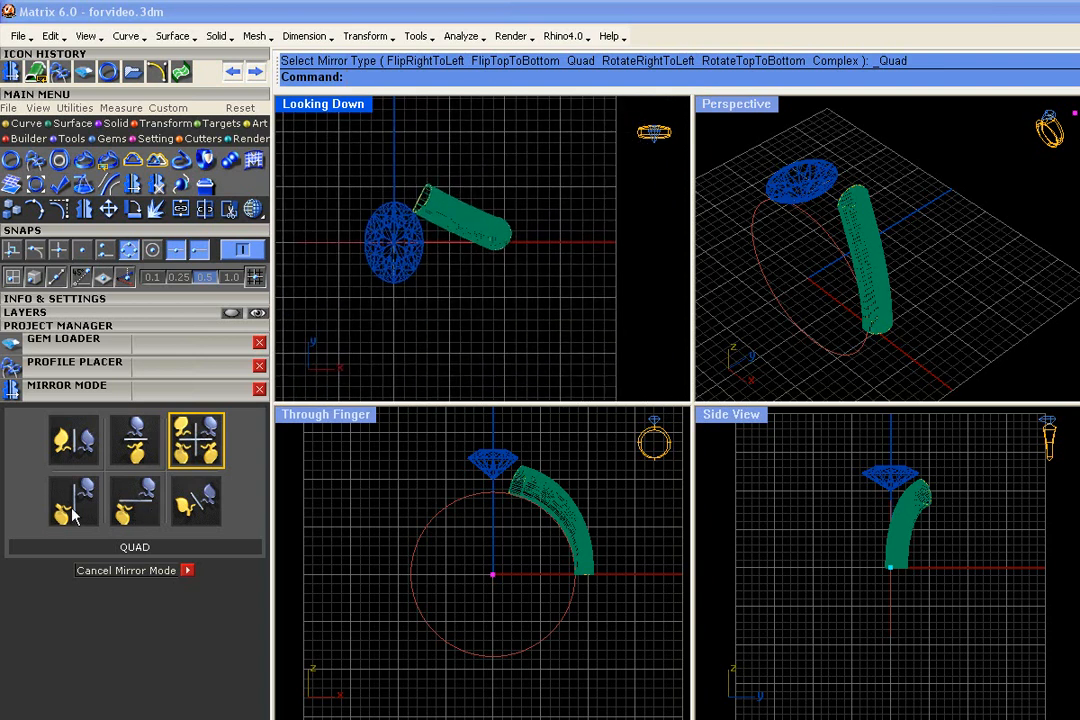
pyautogui.scroll(-4, 475, 300)
pyautogui.moveTo(458, 252); pyautogui.dragTo(469, 240, button='right')
pyautogui.scroll(6, 468, 239)
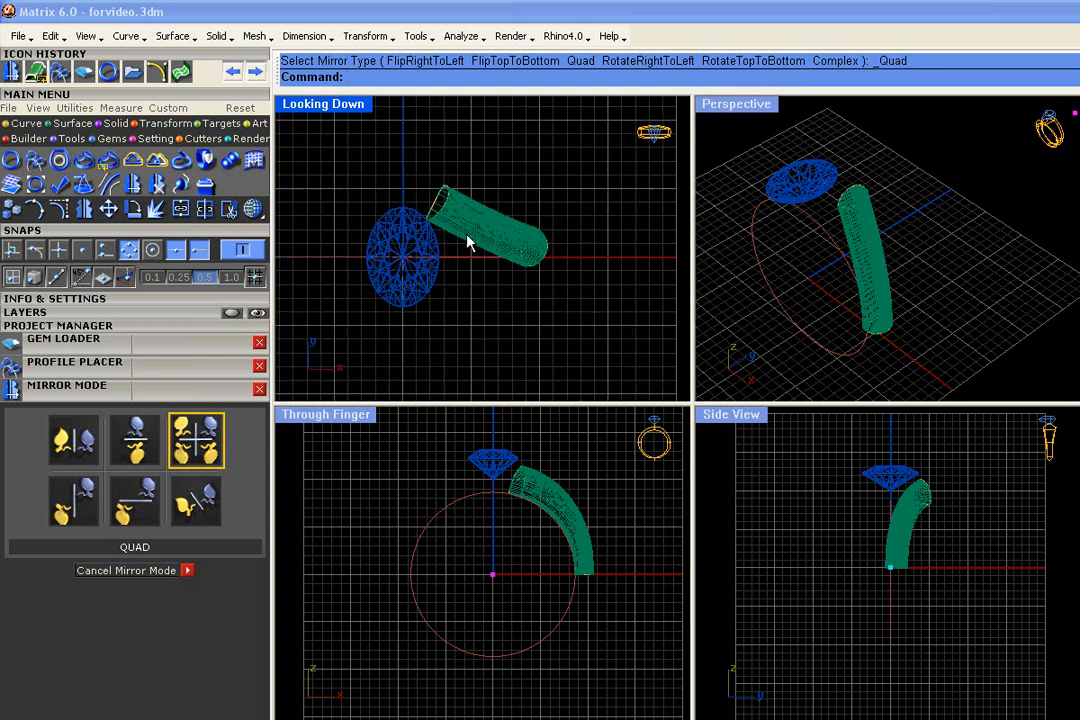
pyautogui.scroll(2, 443, 208)
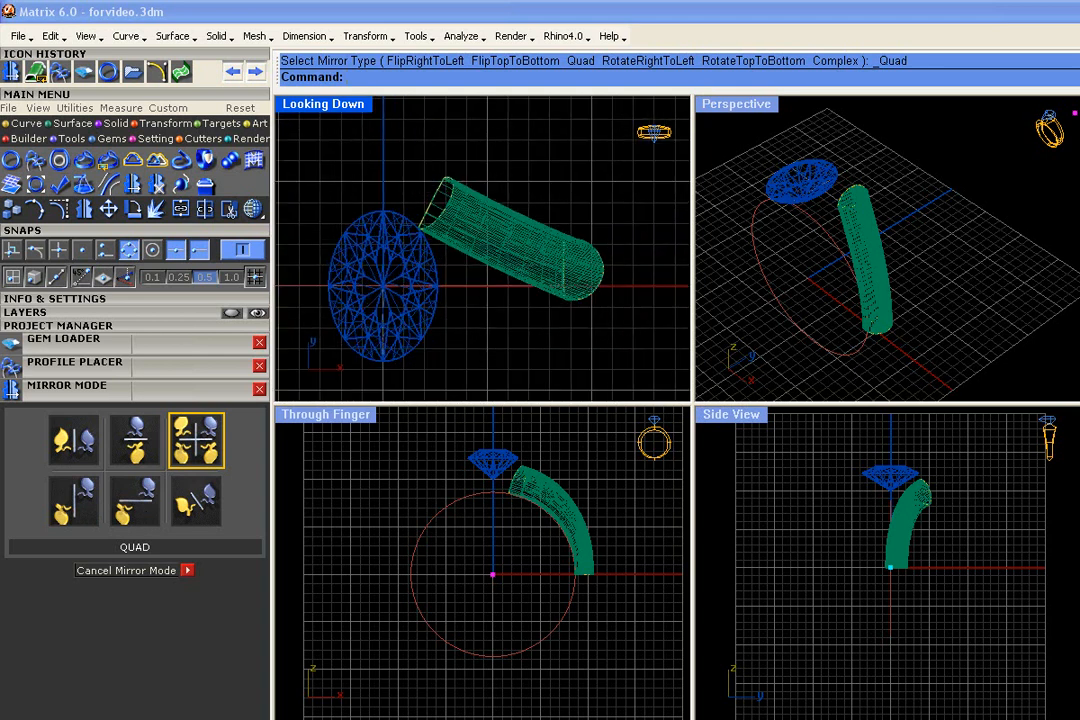
pyautogui.scroll(-4, 440, 205)
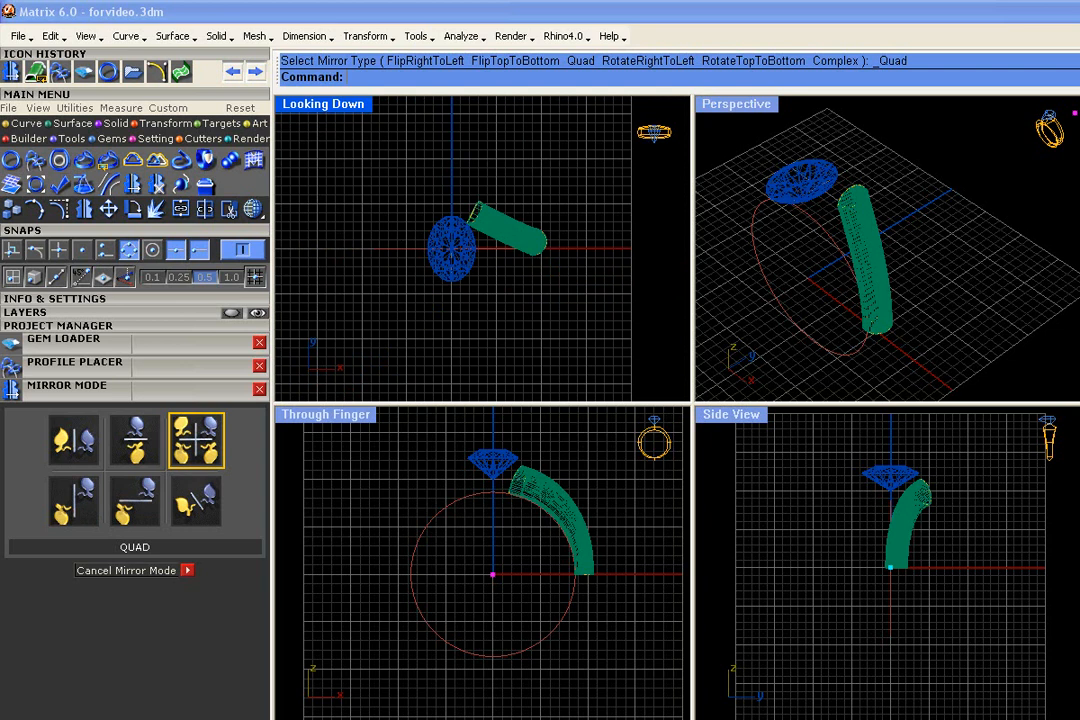
# Narrow the upper profile beside the diamond in Profile Placer and finish the edit
pyautogui.scroll(4, 468, 198)
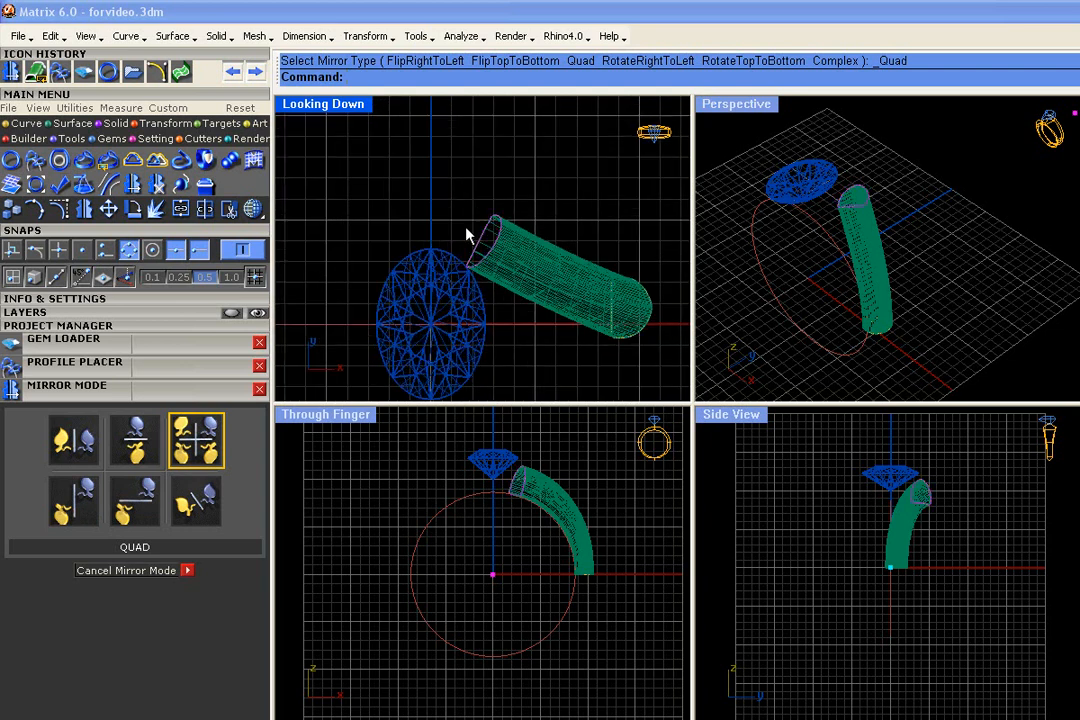
pyautogui.scroll(3, 482, 241)
pyautogui.scroll(-2, 518, 234)
pyautogui.scroll(1, 518, 234)
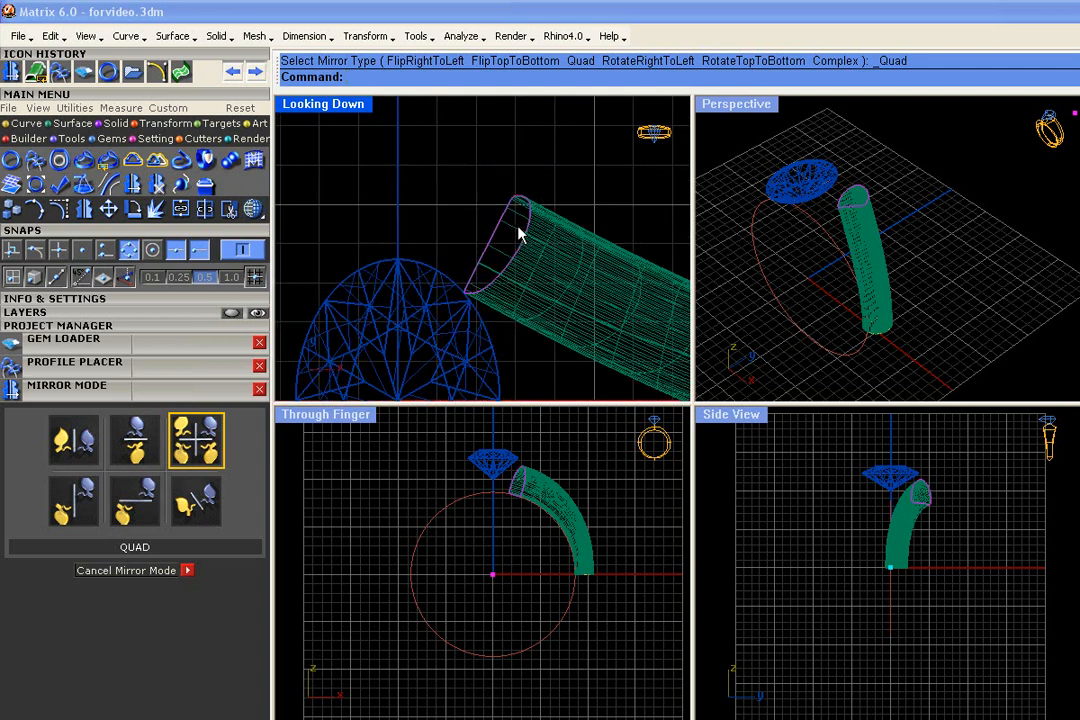
pyautogui.click(518, 234)
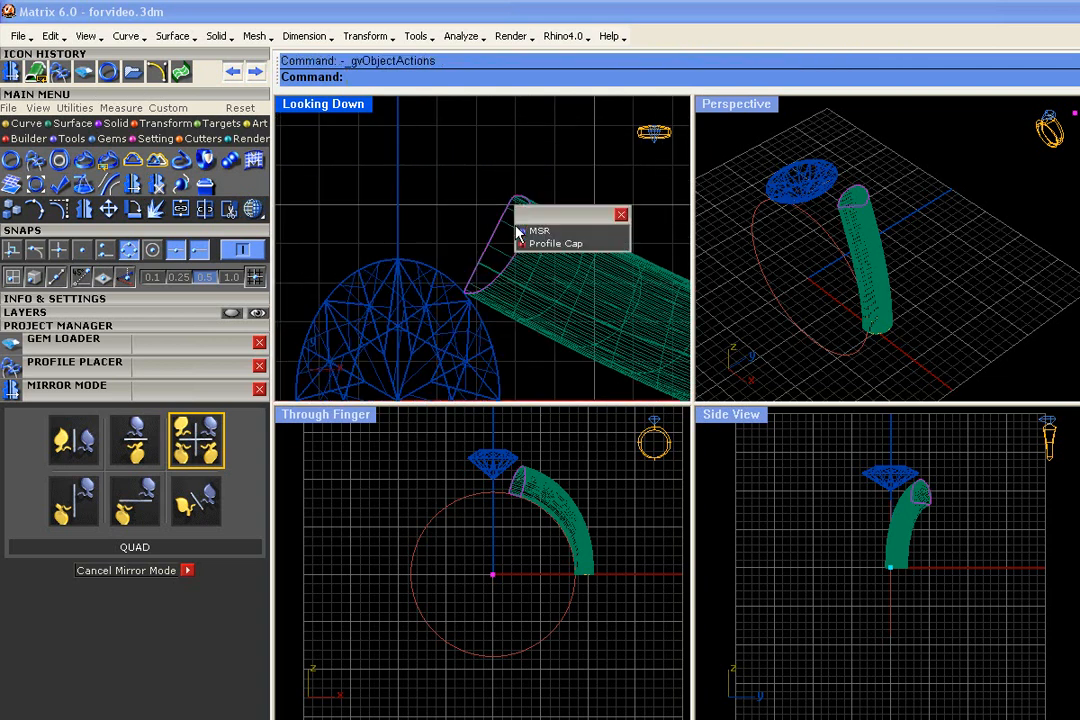
pyautogui.click(530, 232)
pyautogui.moveTo(505, 191); pyautogui.dragTo(496, 208)
pyautogui.moveTo(895, 205); pyautogui.dragTo(928, 113, button='right')
pyautogui.scroll(4, 928, 115)
pyautogui.scroll(-4, 930, 160)
pyautogui.scroll(2, 920, 175)
pyautogui.moveTo(919, 175); pyautogui.dragTo(920, 167)
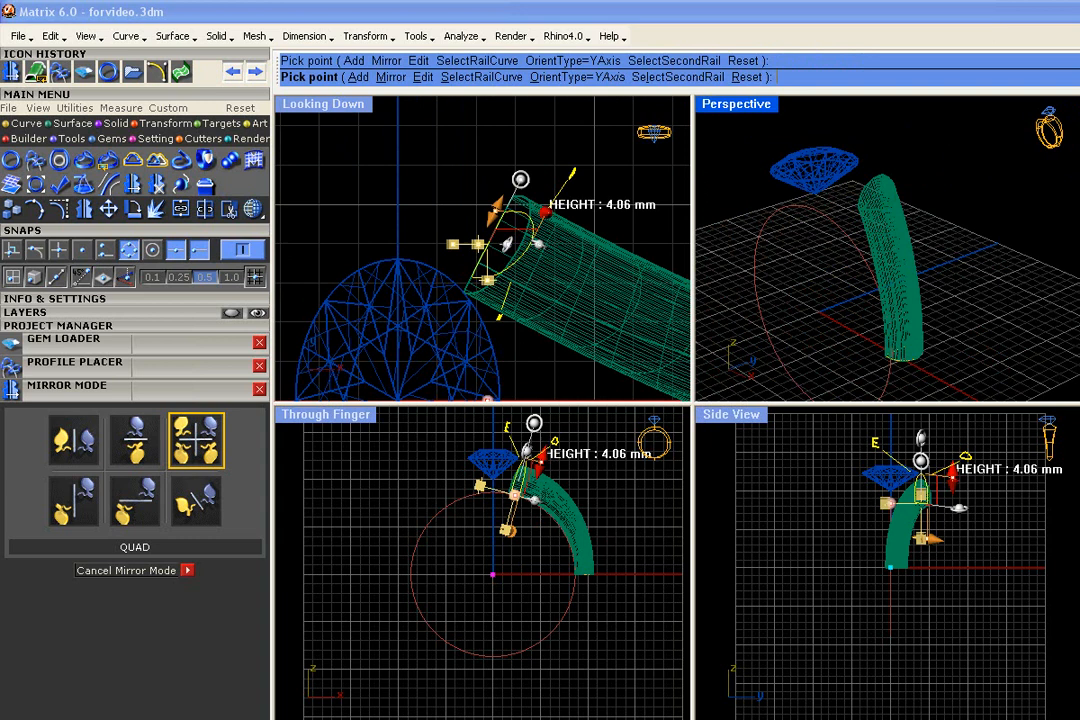
pyautogui.rightClick(922, 175)
# Open the side profile at the base of the shank in Profile Placer, narrow it, and shift its X offset slightly toward the centreline
pyautogui.scroll(-5, 444, 251)
pyautogui.scroll(3, 527, 268)
pyautogui.scroll(-2, 599, 290)
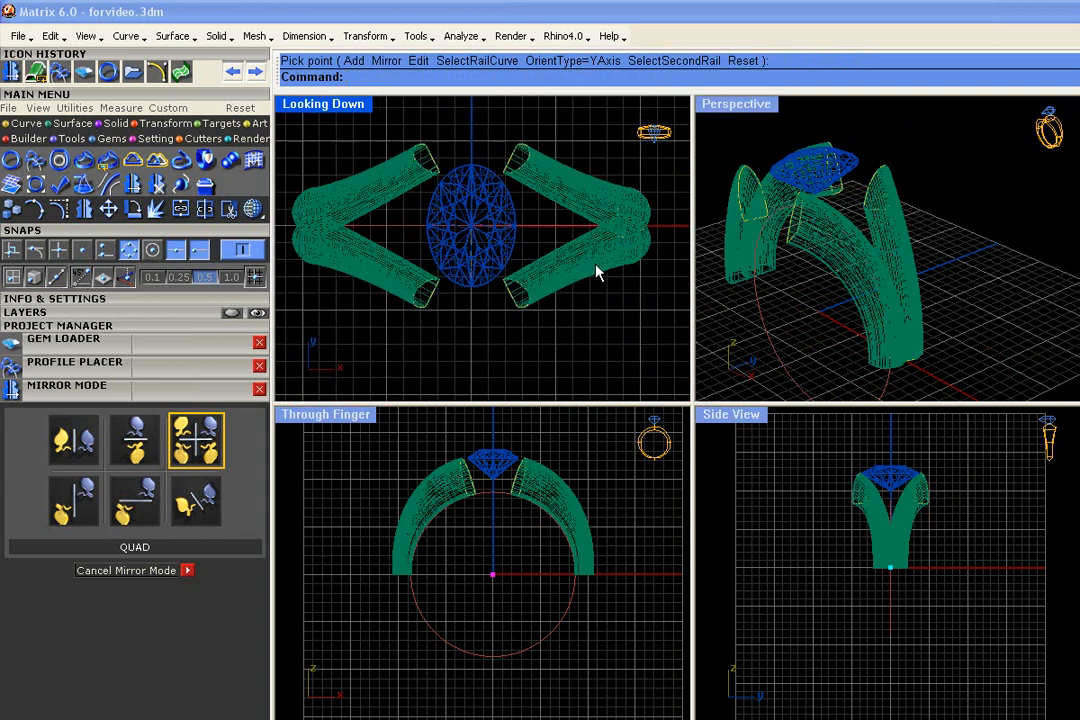
pyautogui.click(655, 215)
pyautogui.click(700, 245)
pyautogui.click(655, 215)
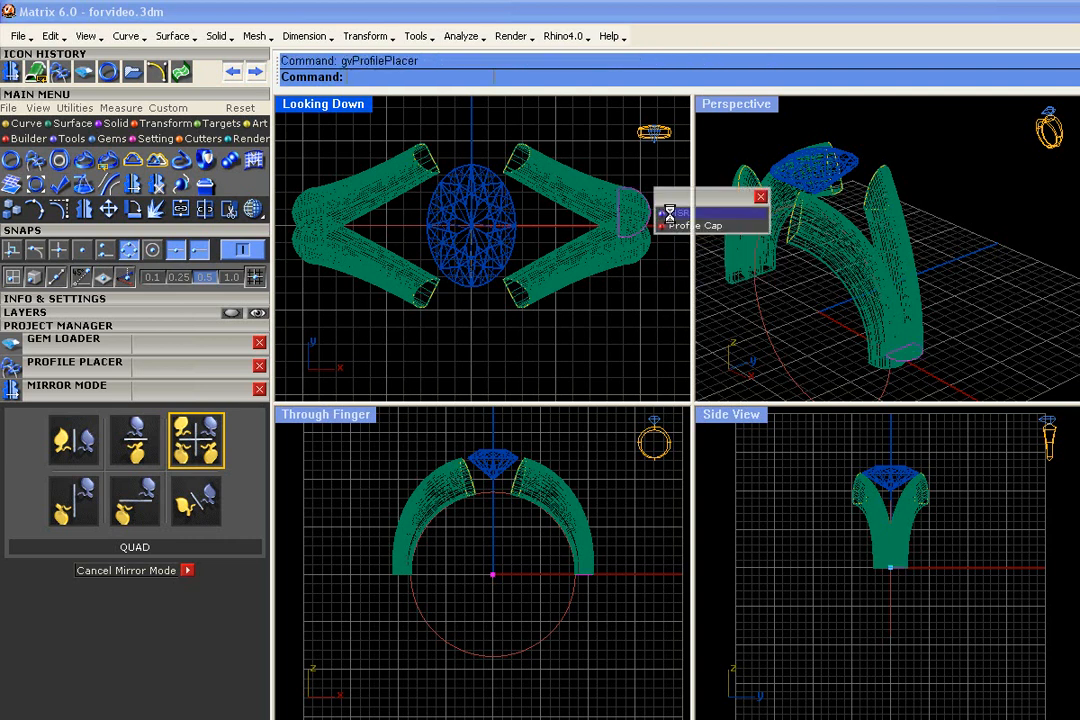
pyautogui.click(670, 220)
pyautogui.scroll(4, 672, 214)
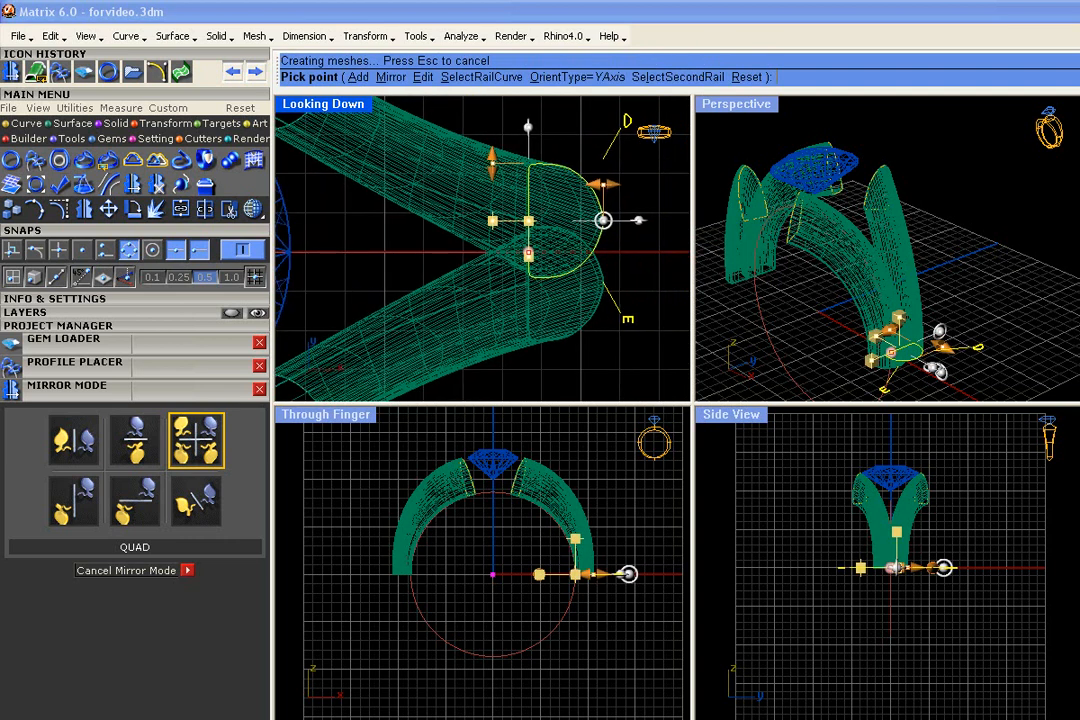
pyautogui.moveTo(491, 160)
pyautogui.moveTo(491, 160); pyautogui.dragTo(491, 180)
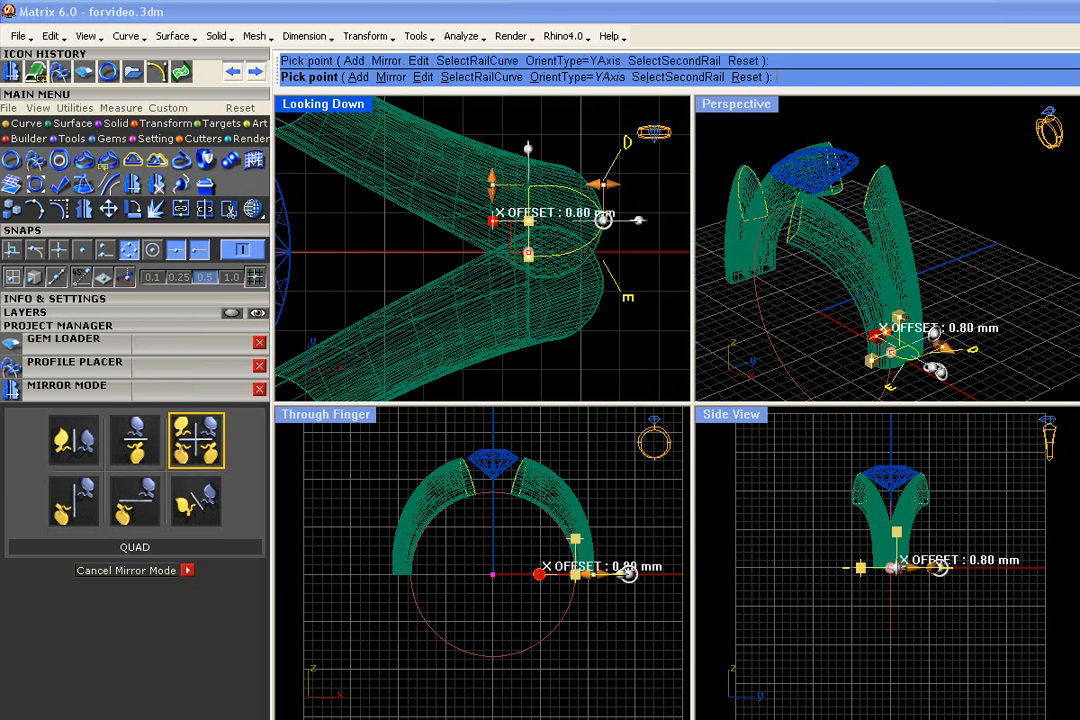
pyautogui.moveTo(492, 220); pyautogui.dragTo(492, 228)
pyautogui.rightClick(493, 230)
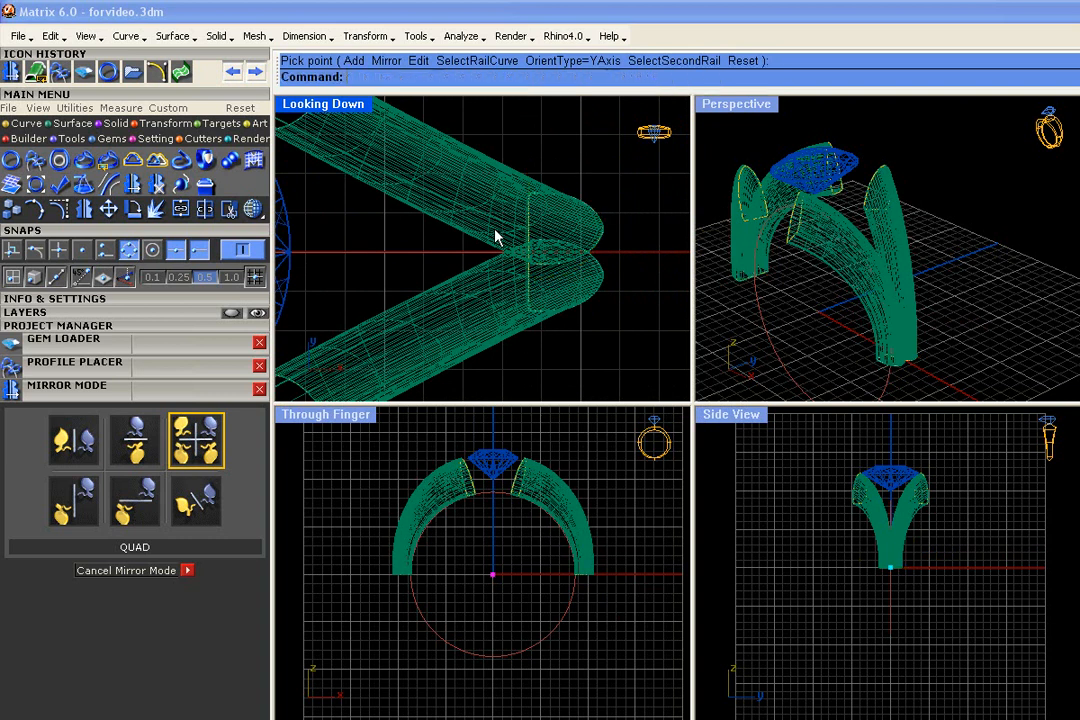
# Select the upper end profile beside the diamond and display the model shaded in the viewports
pyautogui.scroll(-12, 599, 260)
pyautogui.scroll(10, 888, 285)
pyautogui.moveTo(888, 285); pyautogui.dragTo(969, 359, button='right')
pyautogui.scroll(-6, 969, 359)
pyautogui.moveTo(880, 236); pyautogui.dragTo(895, 262, button='right')
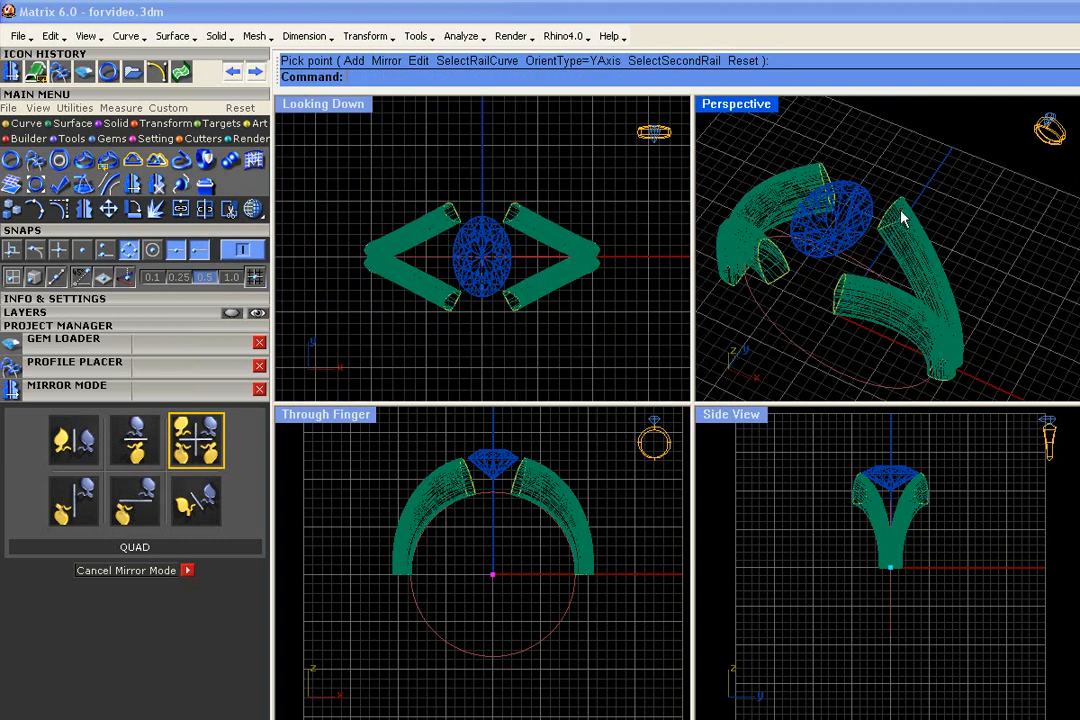
pyautogui.scroll(5, 905, 214)
pyautogui.click(905, 214)
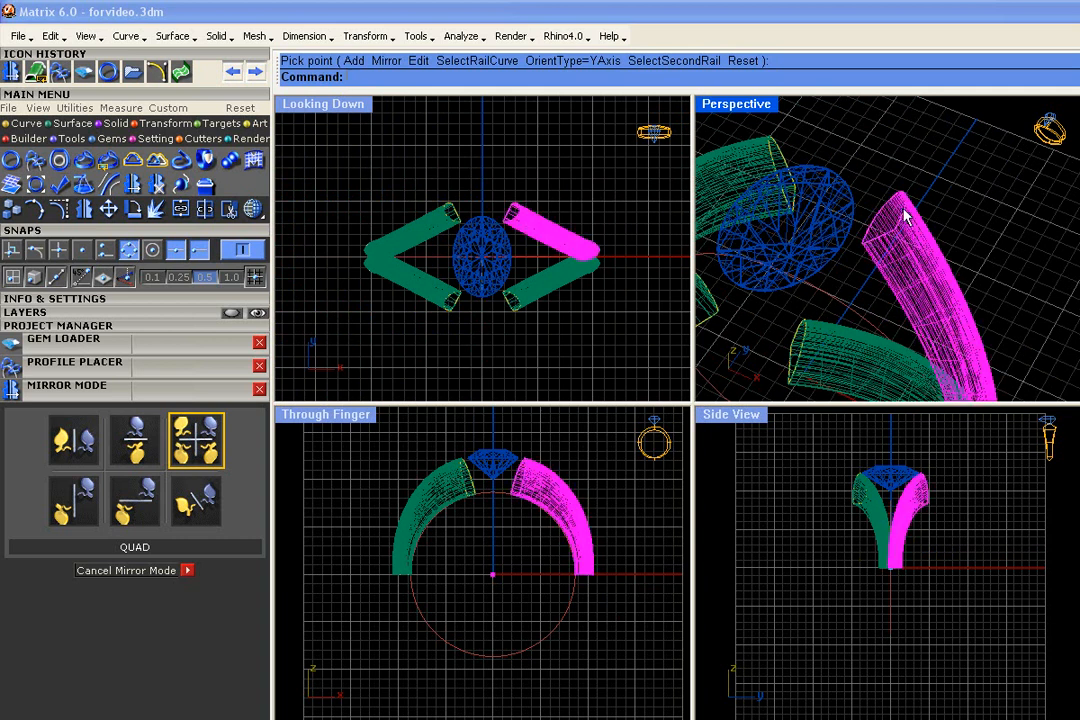
pyautogui.click(892, 196)
pyautogui.click(910, 209)
pyautogui.click(938, 239)
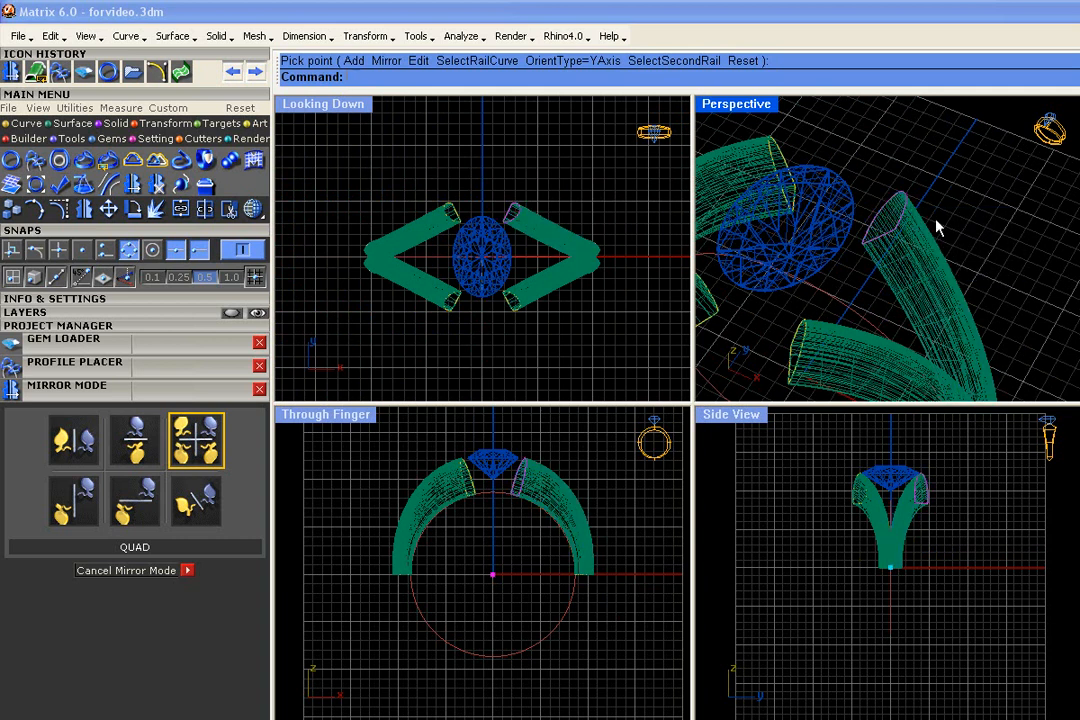
pyautogui.scroll(-5, 938, 228)
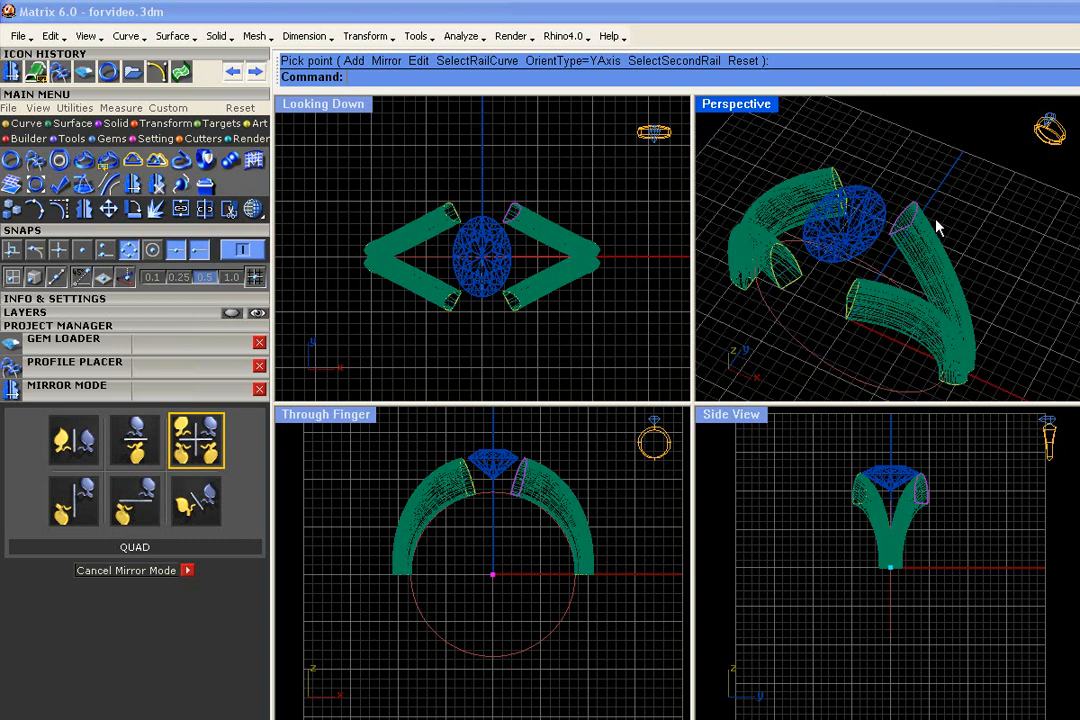
pyautogui.click(255, 210)
pyautogui.moveTo(1007, 236)
pyautogui.mouseDown(button='right')
pyautogui.moveTo(952, 192)
pyautogui.moveTo(990, 240)
pyautogui.mouseUp(button='right')
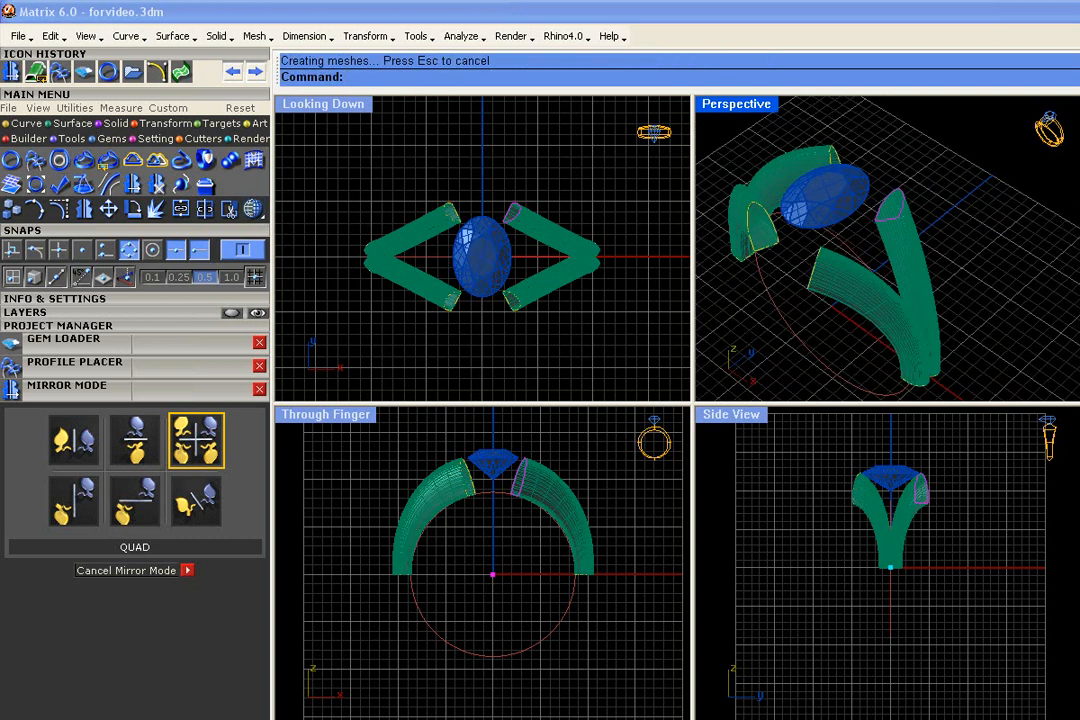
# Edit the profile with MSR and replace its shape with the chamfered-corner profileplacer_19 from the Profile Browser
pyautogui.doubleClick(935, 218)
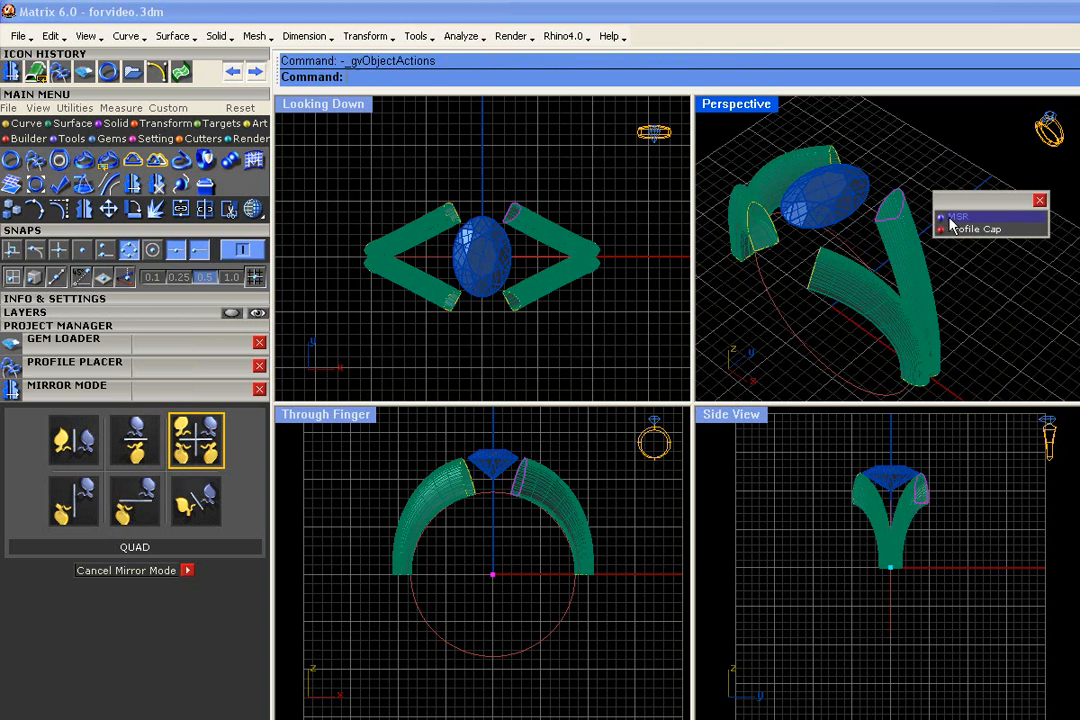
pyautogui.click(955, 228)
pyautogui.moveTo(958, 167); pyautogui.dragTo(955, 125, button='right')
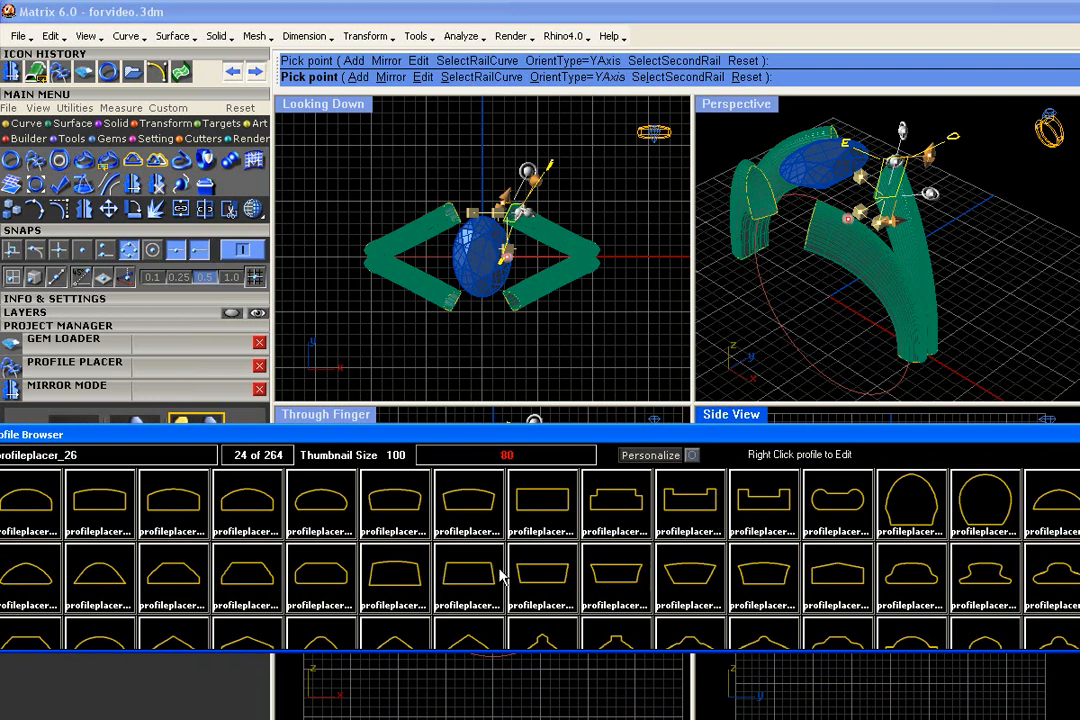
pyautogui.click(185, 580)
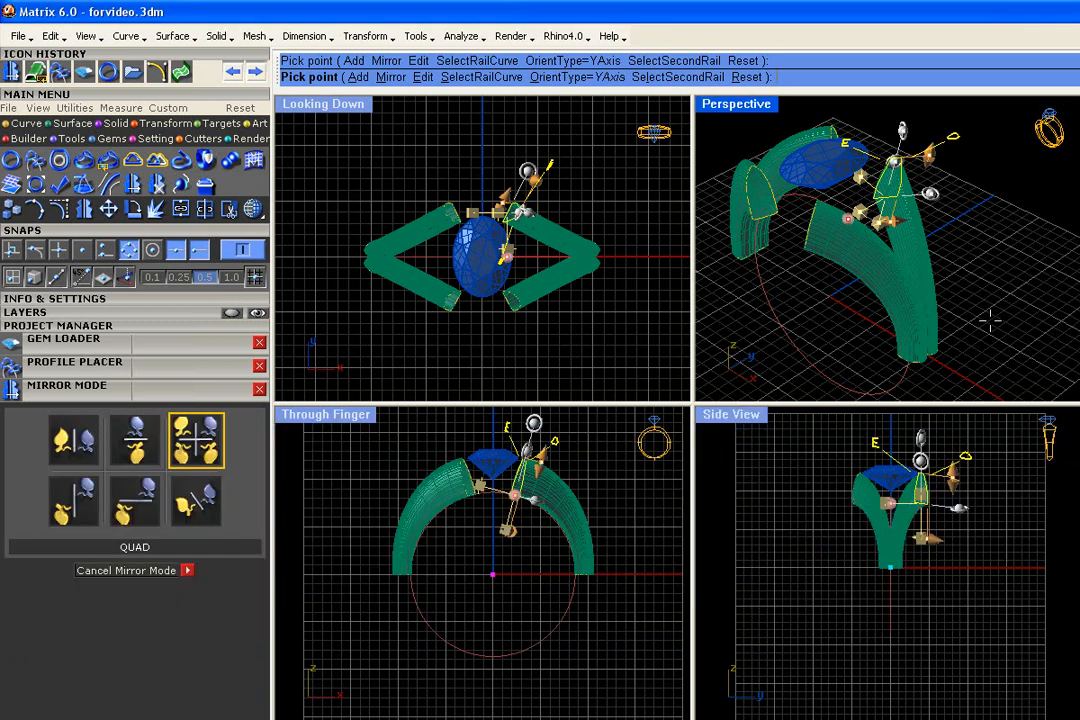
pyautogui.moveTo(988, 325); pyautogui.dragTo(1076, 358, button='right')
pyautogui.scroll(5, 995, 254)
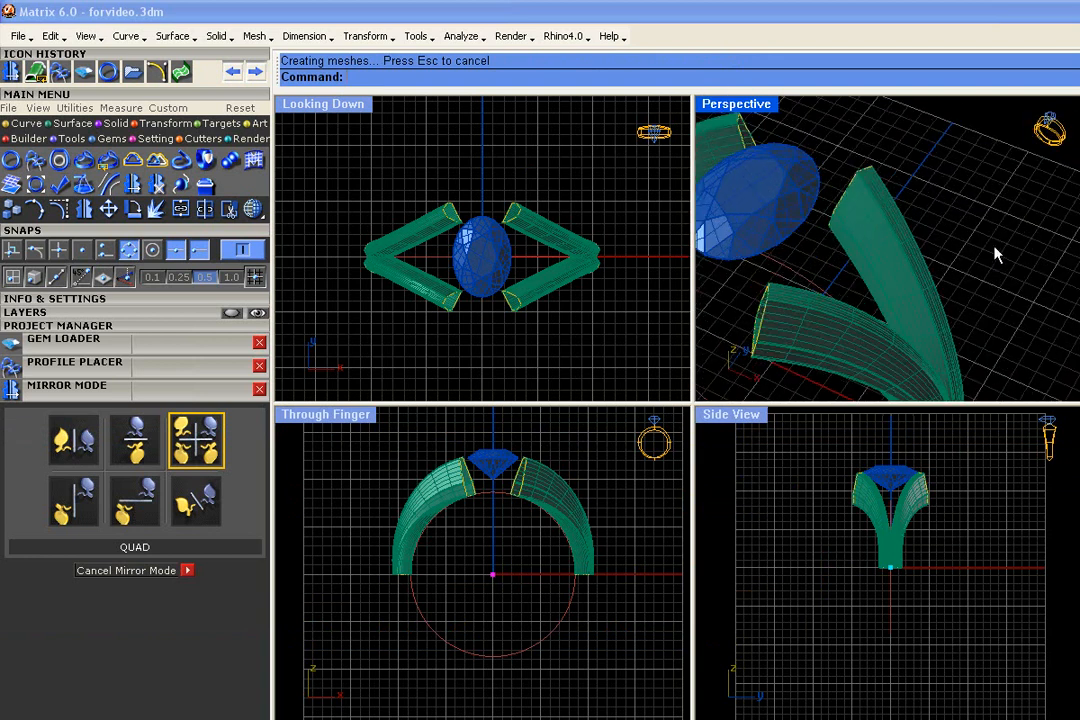
# Select the upper end profile and move it closer to the diamond in the Looking Down view
pyautogui.click(853, 190)
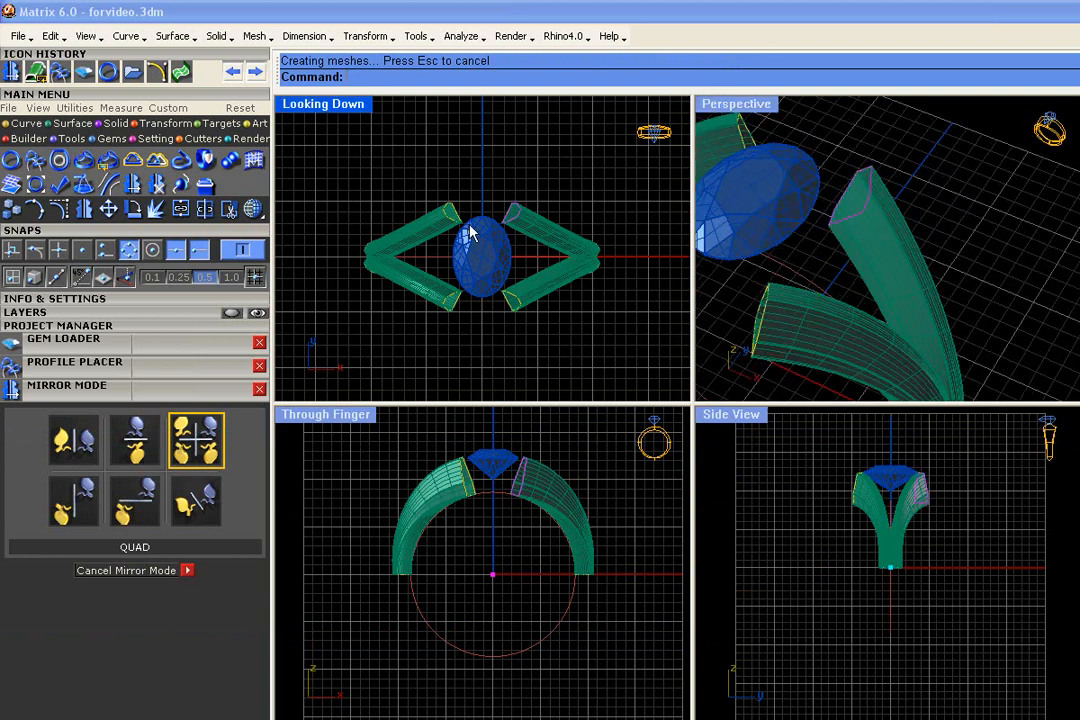
pyautogui.scroll(5, 470, 234)
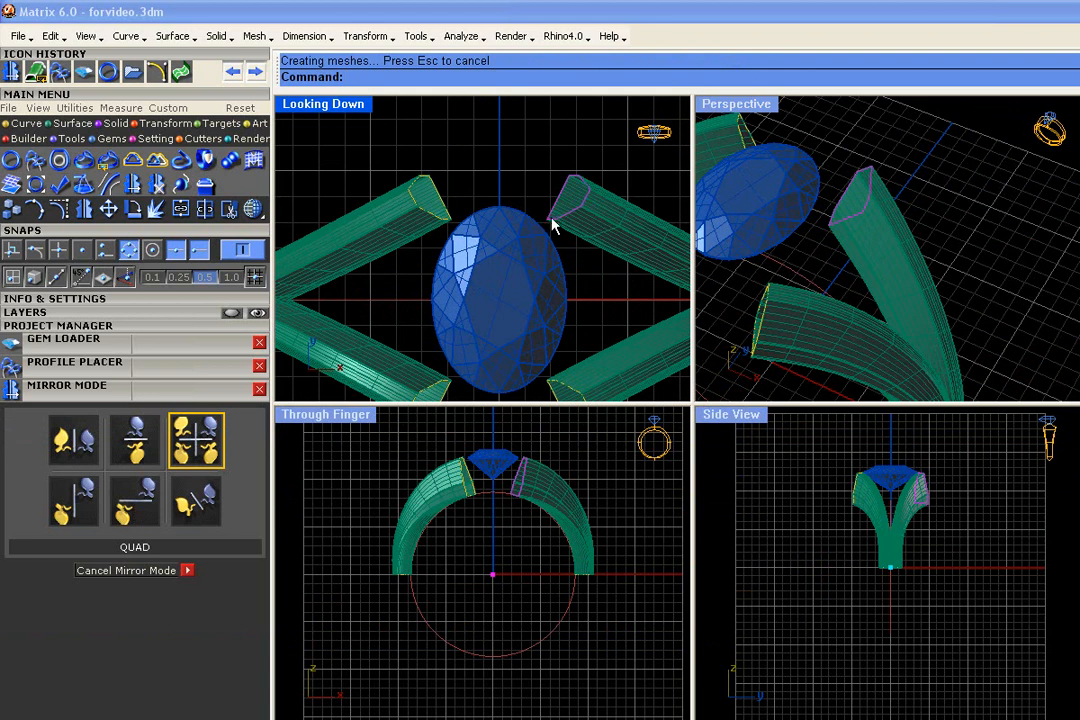
pyautogui.moveTo(548, 226); pyautogui.dragTo(523, 229)
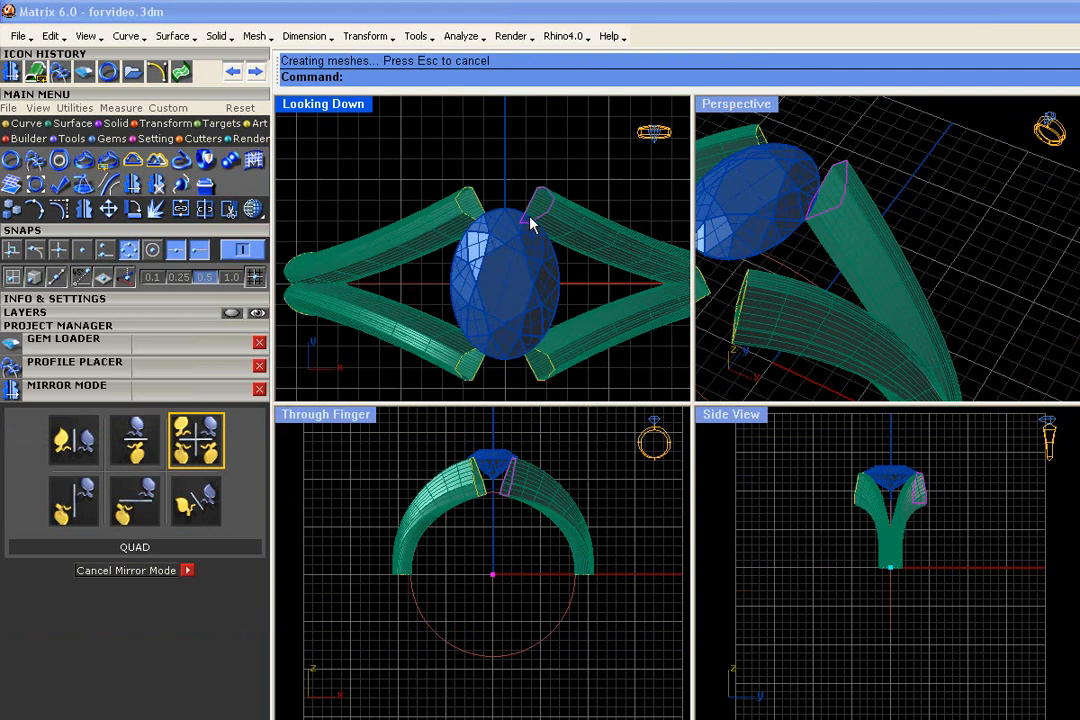
# Rotate the upper end profile counterclockwise about a point on its edge so the shank end stands nearly upright in the Looking Down view
pyautogui.scroll(4, 475, 453)
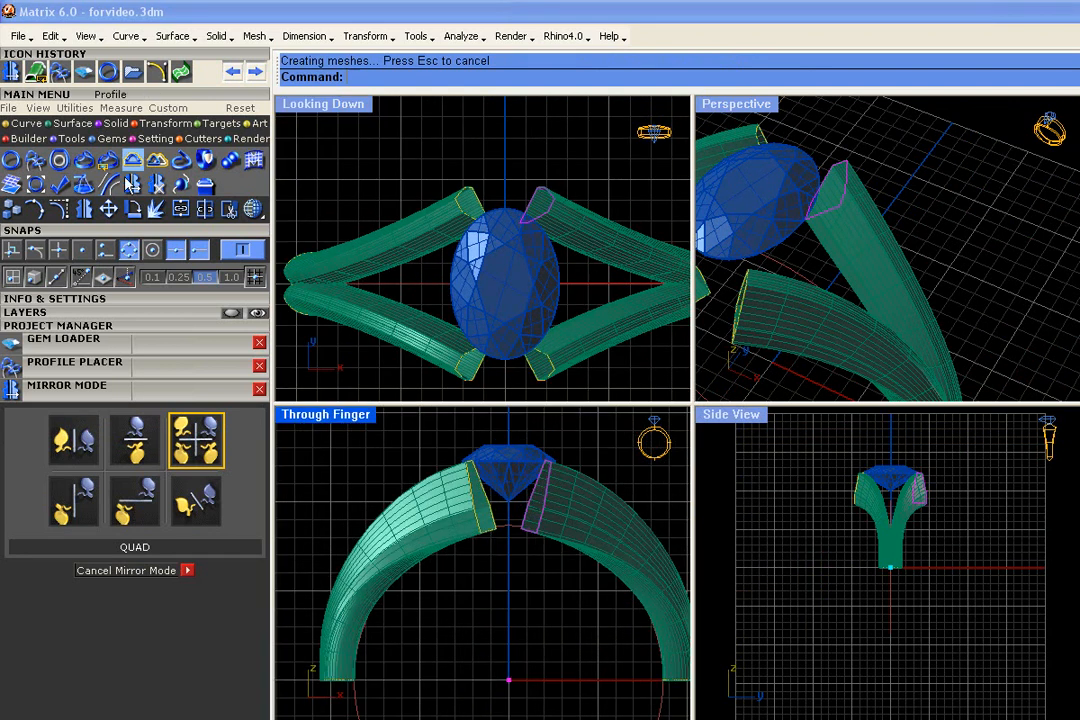
pyautogui.click(135, 211)
pyautogui.scroll(4, 617, 164)
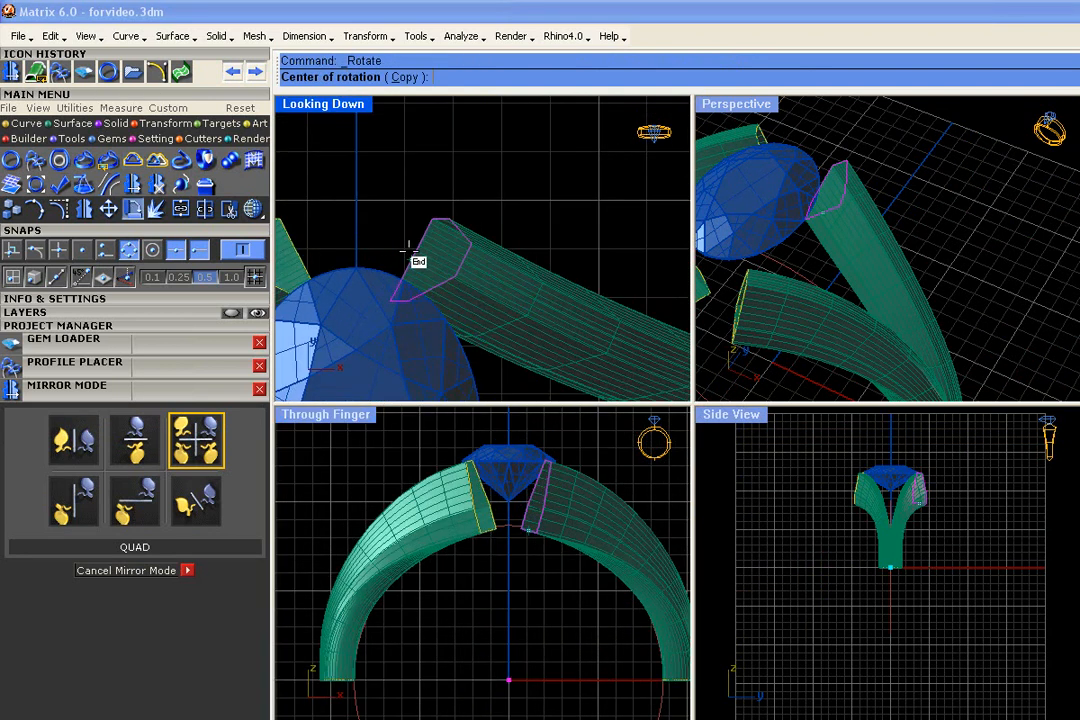
pyautogui.click(411, 260)
pyautogui.click(436, 218)
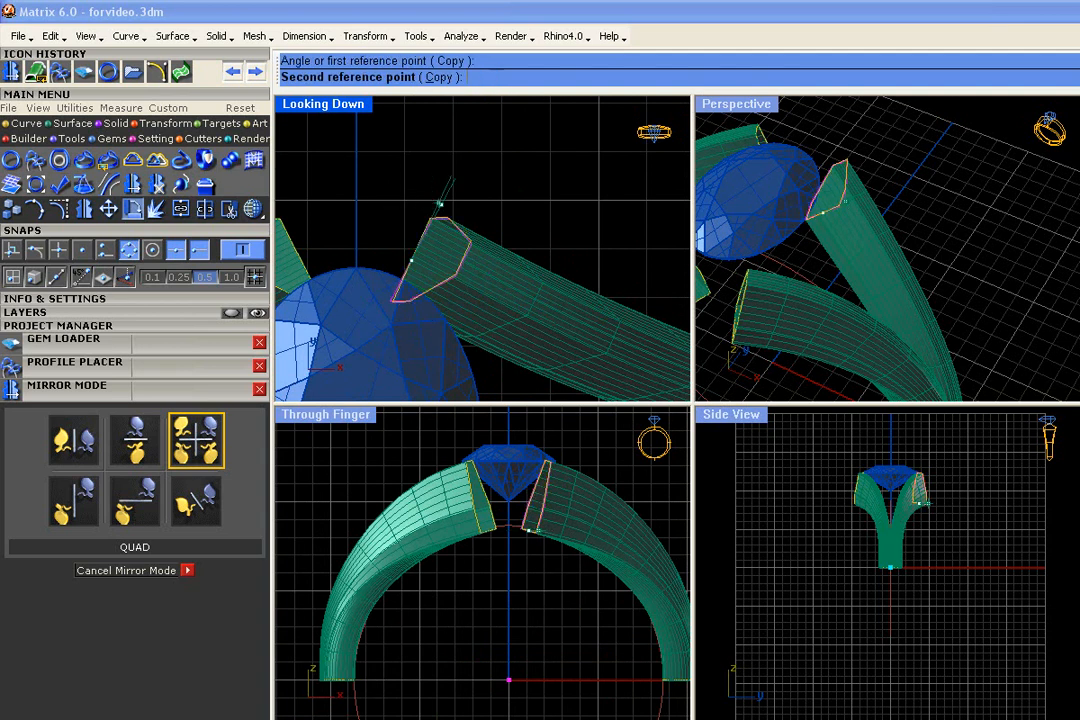
pyautogui.click(422, 190)
pyautogui.scroll(-6, 440, 240)
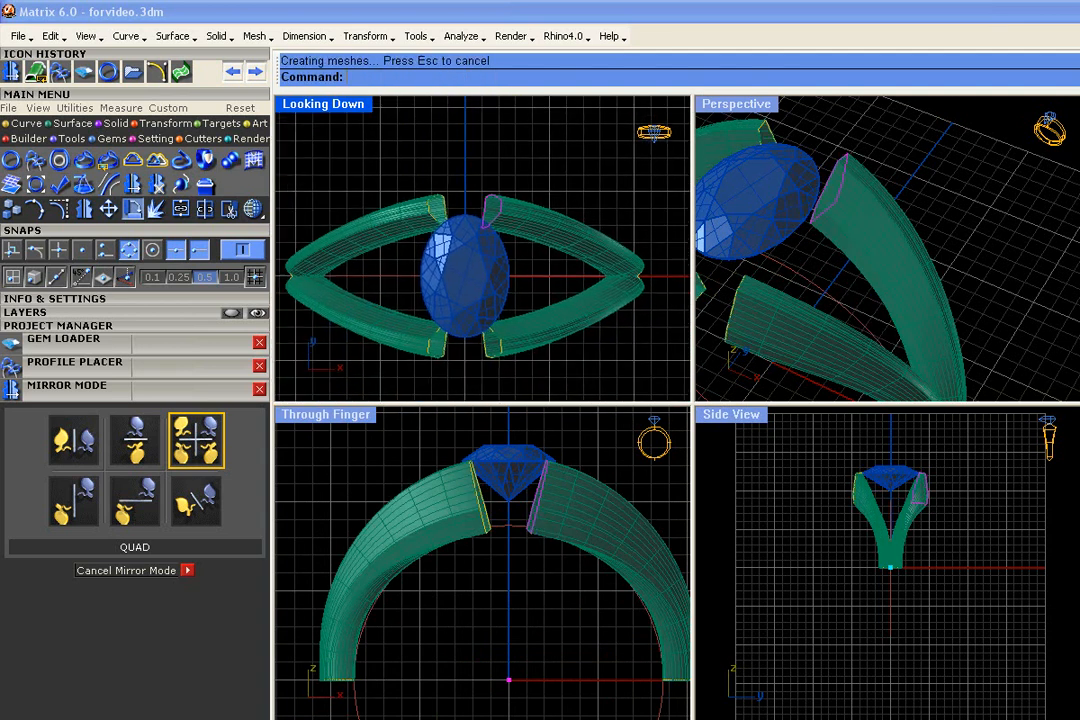
# Move the upper end profile down so it overlaps the diamond's edge more in the Looking Down view
pyautogui.scroll(6, 490, 206)
pyautogui.moveTo(488, 199); pyautogui.dragTo(483, 217)
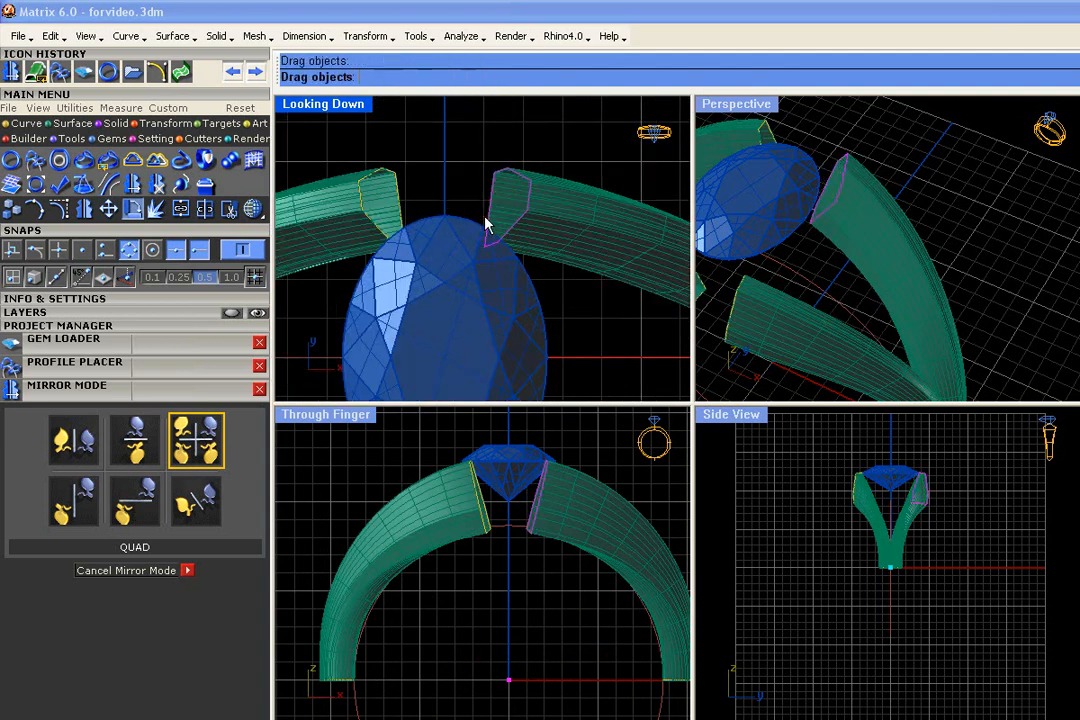
pyautogui.scroll(-6, 585, 202)
pyautogui.click(604, 289)
pyautogui.scroll(-3, 984, 220)
pyautogui.click(984, 220)
pyautogui.moveTo(984, 220); pyautogui.dragTo(951, 194, button='right')
# Select the upper end profile and rotate it counterclockwise about a point on its edge so the shank arm curves inward
pyautogui.scroll(4, 505, 245)
pyautogui.click(563, 190)
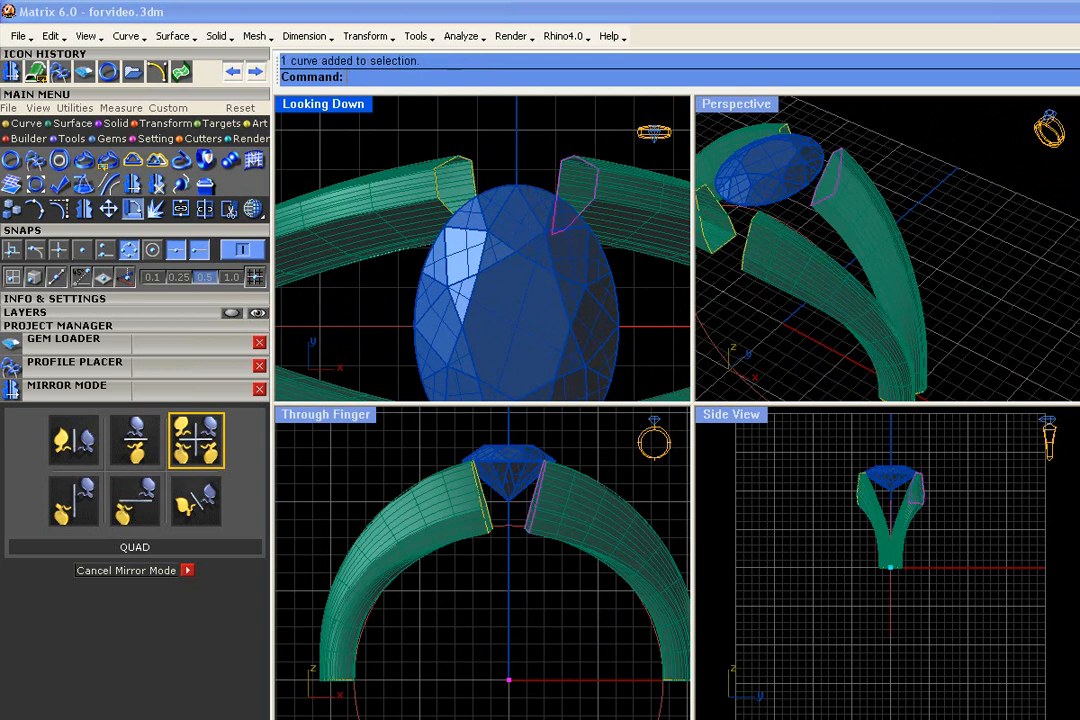
pyautogui.scroll(-2, 566, 194)
pyautogui.click(131, 210)
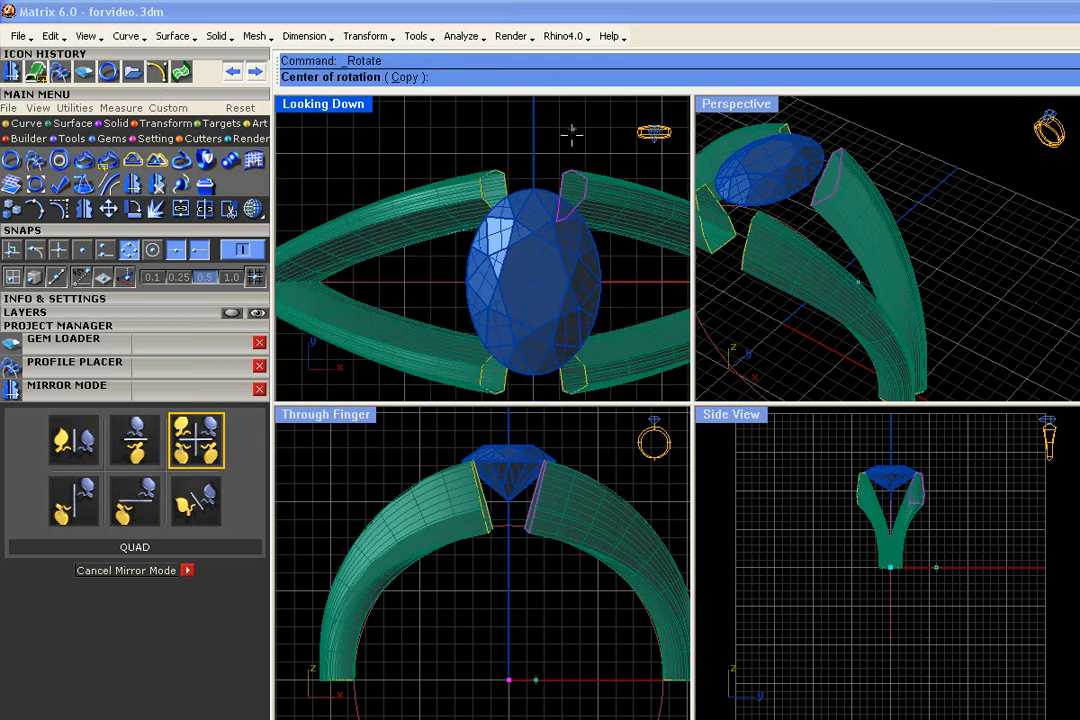
pyautogui.click(559, 196)
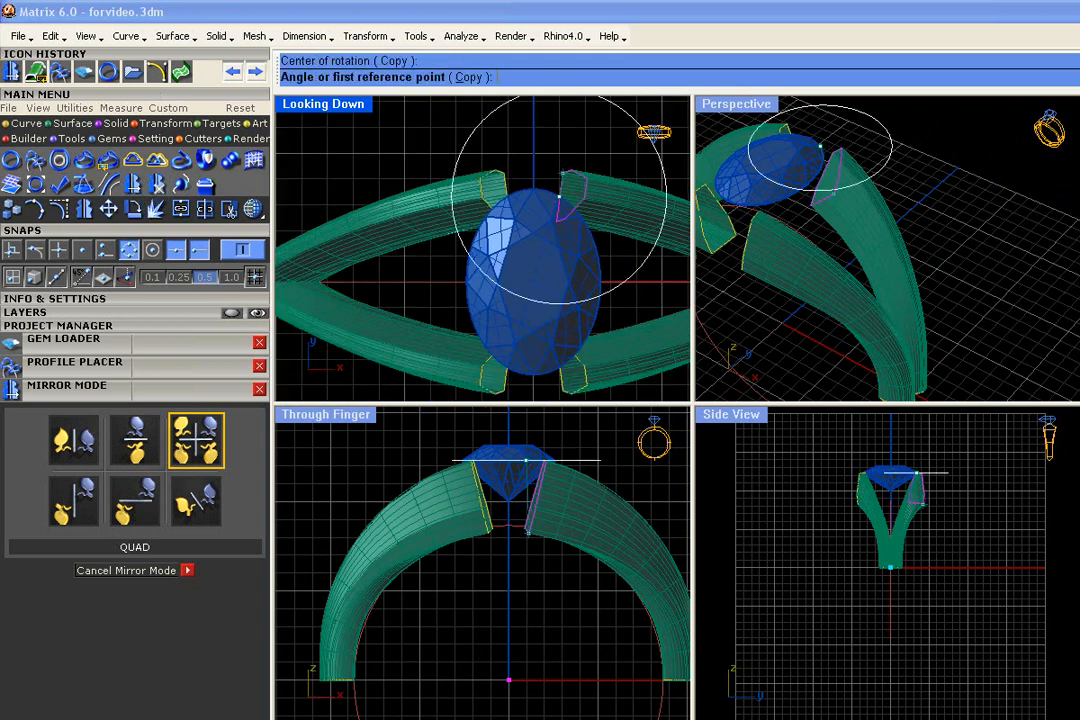
pyautogui.click(559, 143)
pyautogui.click(535, 176)
pyautogui.scroll(3, 580, 260)
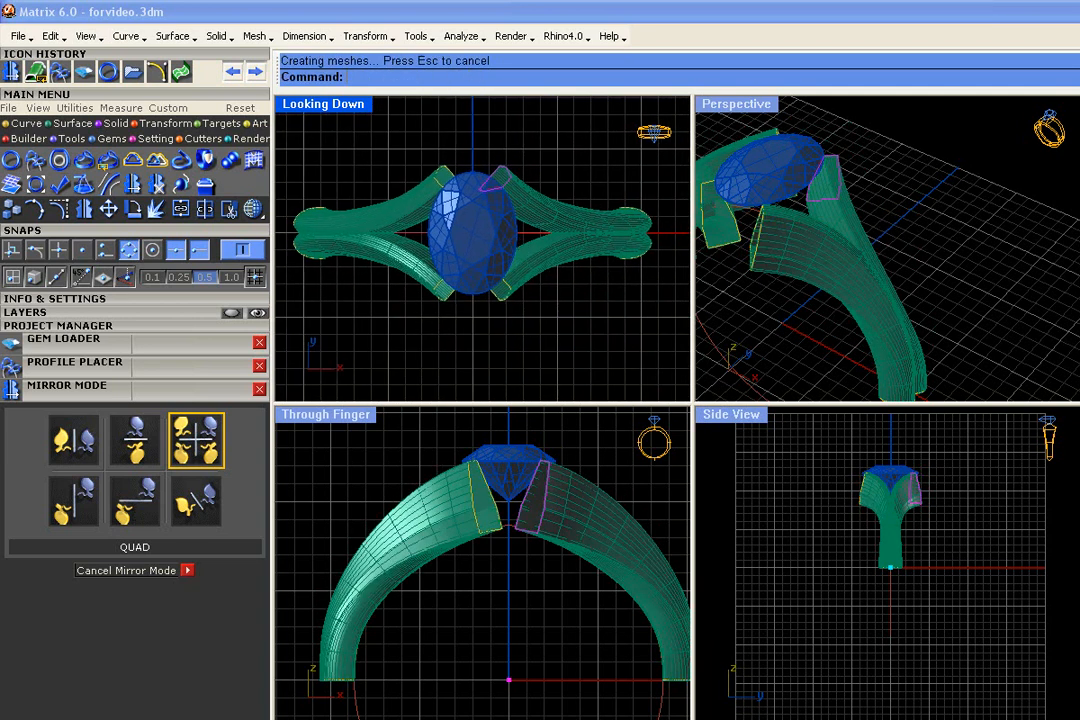
pyautogui.moveTo(880, 245); pyautogui.dragTo(916, 263, button='right')
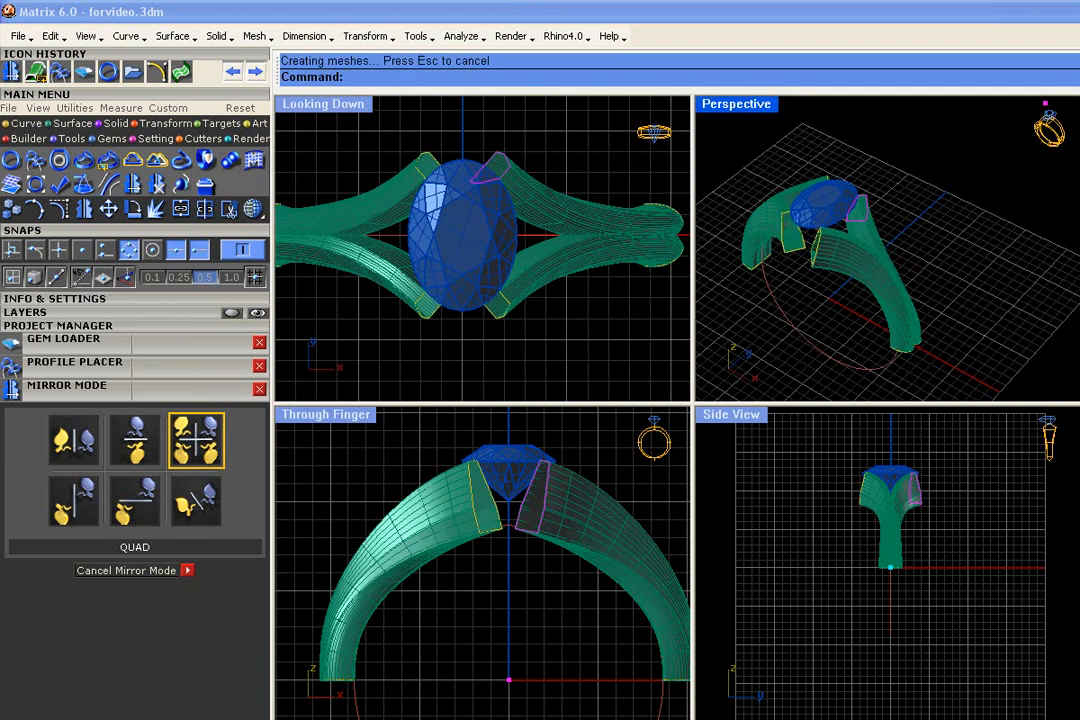
# Try rotating the upper end profile clockwise about its corner beside the diamond, and undo the rotation
pyautogui.scroll(4, 486, 164)
pyautogui.click(133, 209)
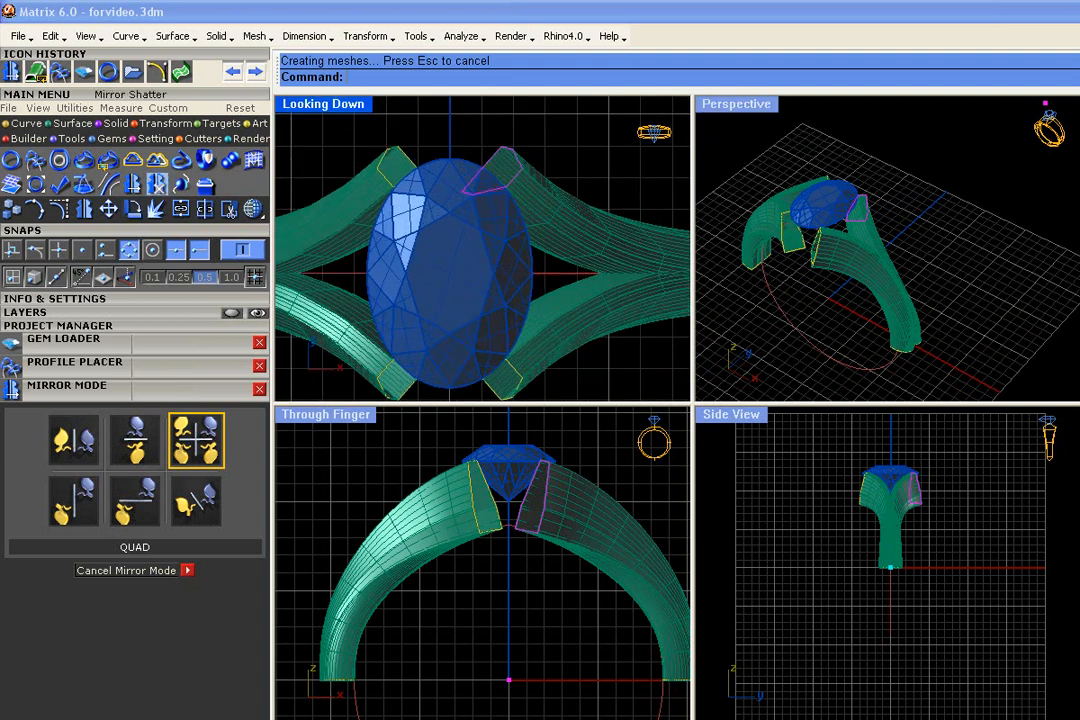
pyautogui.click(491, 173)
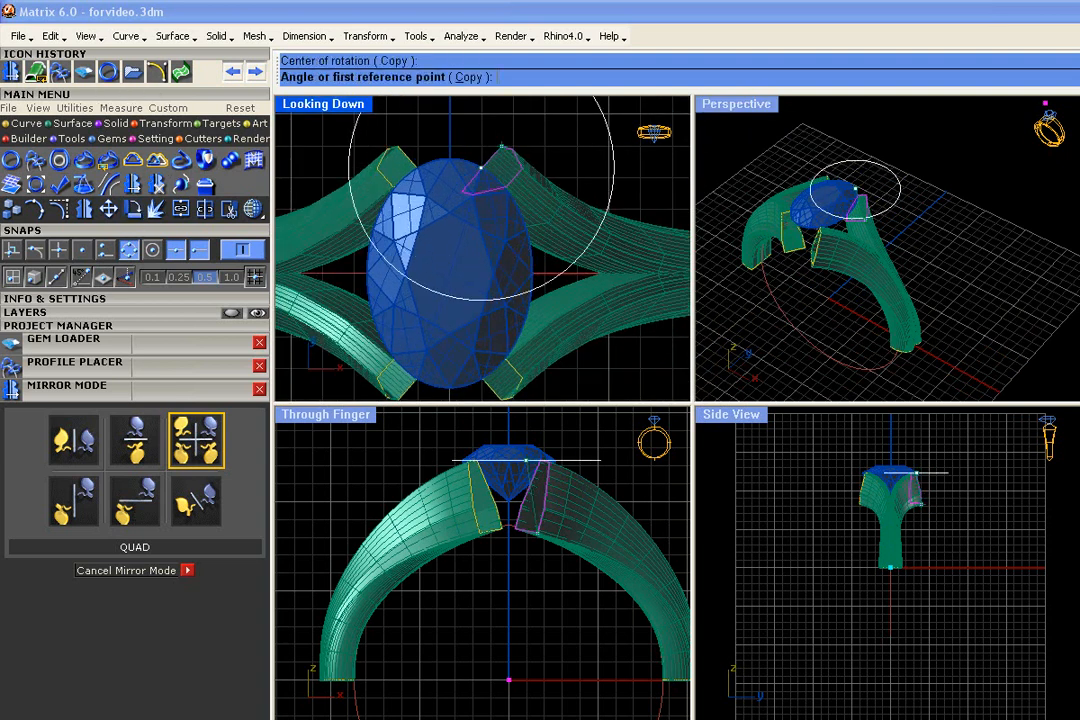
pyautogui.click(497, 131)
pyautogui.click(509, 160)
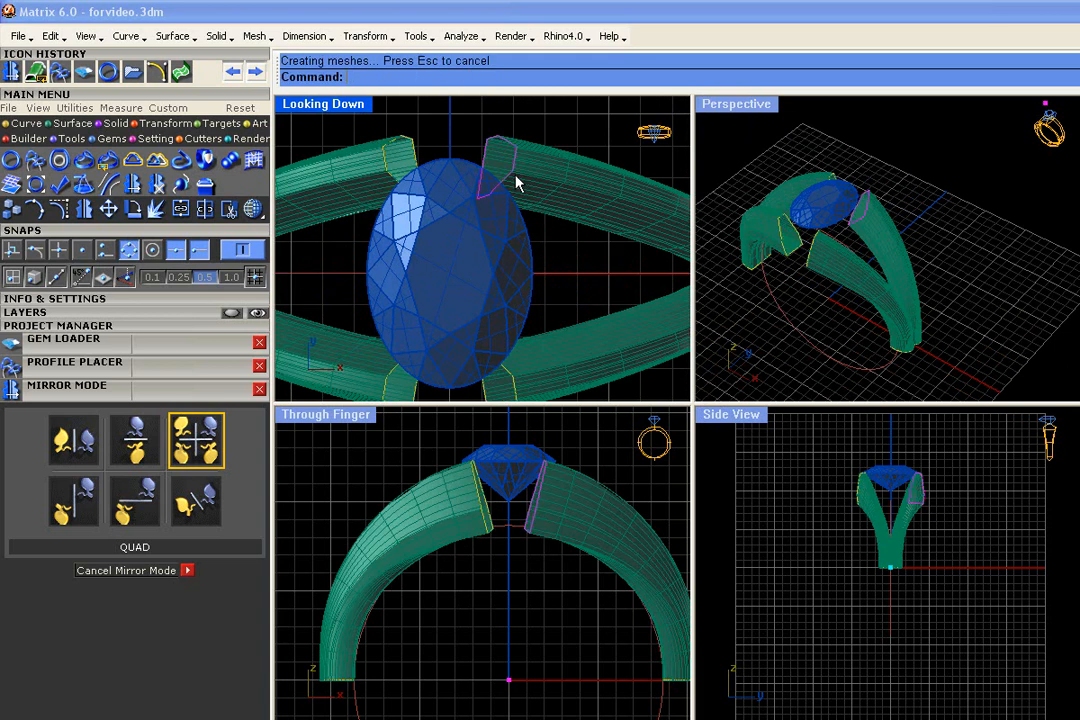
pyautogui.hotkey('ctrl', 'z')
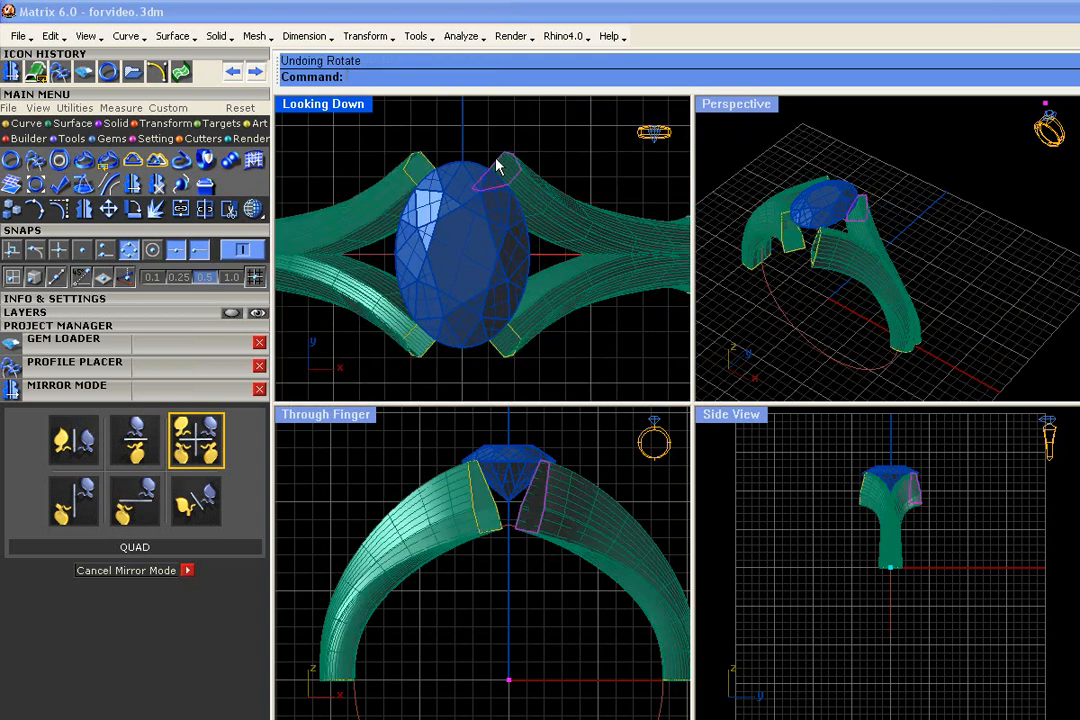
# Edit the upper end profile with its Profile Placer handles and turn it so the upper shank arm straightens
pyautogui.press('F6')
pyautogui.click(513, 162)
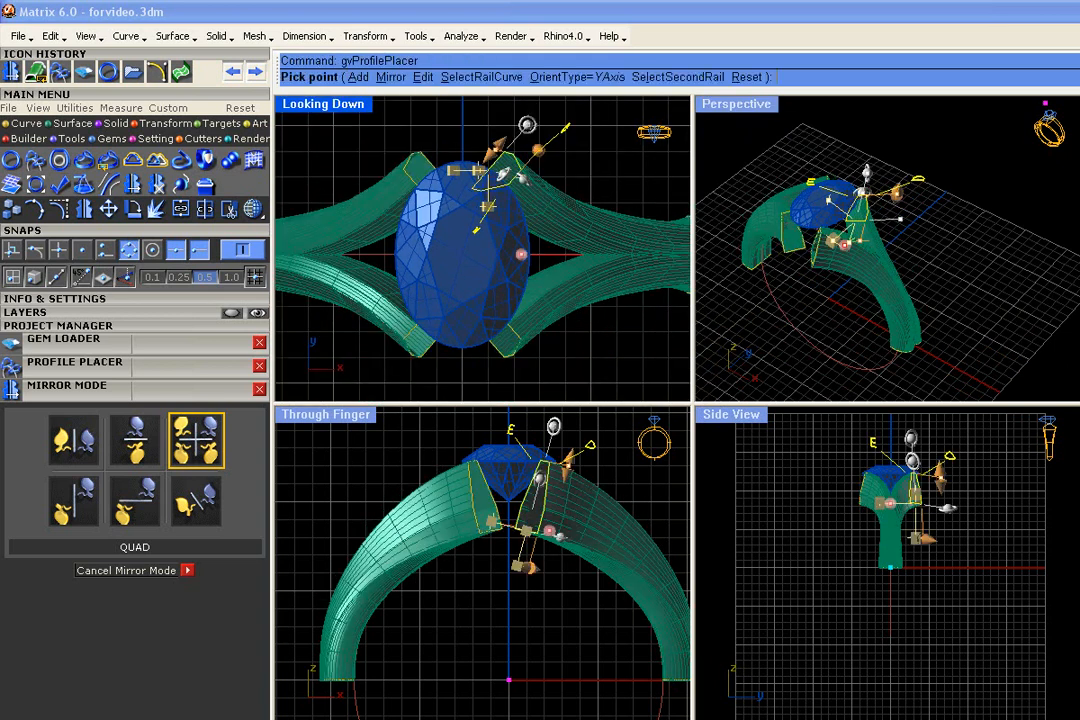
pyautogui.scroll(4, 472, 150)
pyautogui.moveTo(542, 126); pyautogui.dragTo(521, 110)
# Examine the shank arms and end profiles around the diamond in the Perspective and Looking Down views
pyautogui.moveTo(934, 270); pyautogui.dragTo(872, 222, button='right')
pyautogui.scroll(4, 880, 222)
pyautogui.moveTo(1028, 234); pyautogui.dragTo(955, 272, button='right')
pyautogui.moveTo(850, 197); pyautogui.dragTo(865, 199)
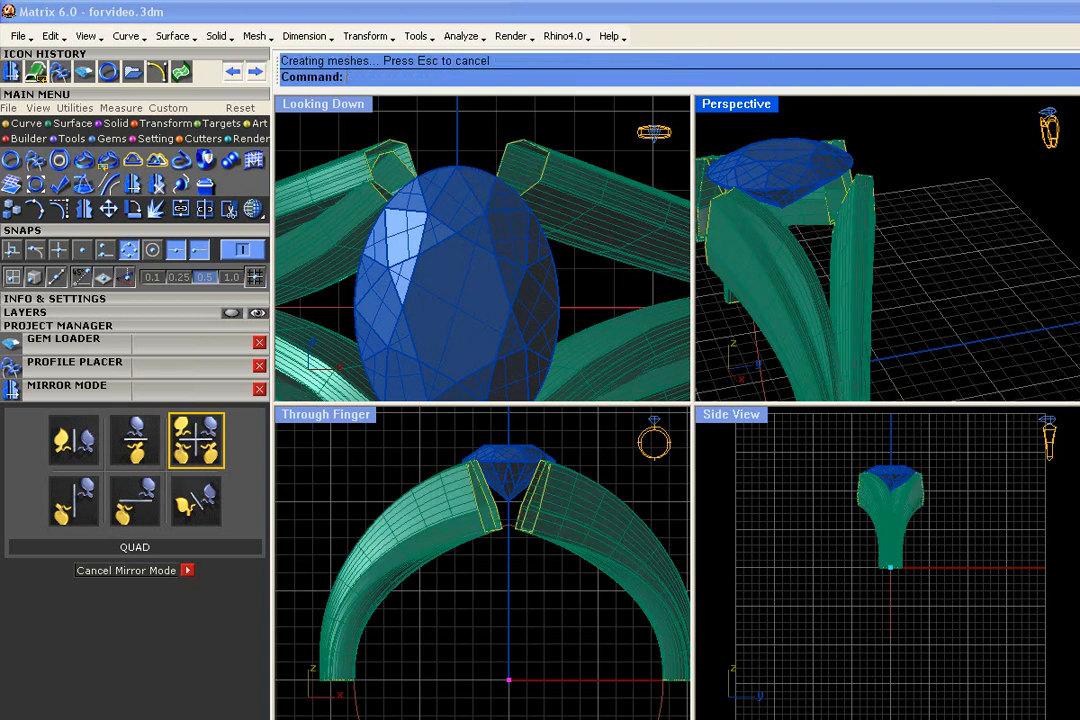
pyautogui.moveTo(935, 188); pyautogui.dragTo(758, 279, button='right')
pyautogui.scroll(-3, 490, 258)
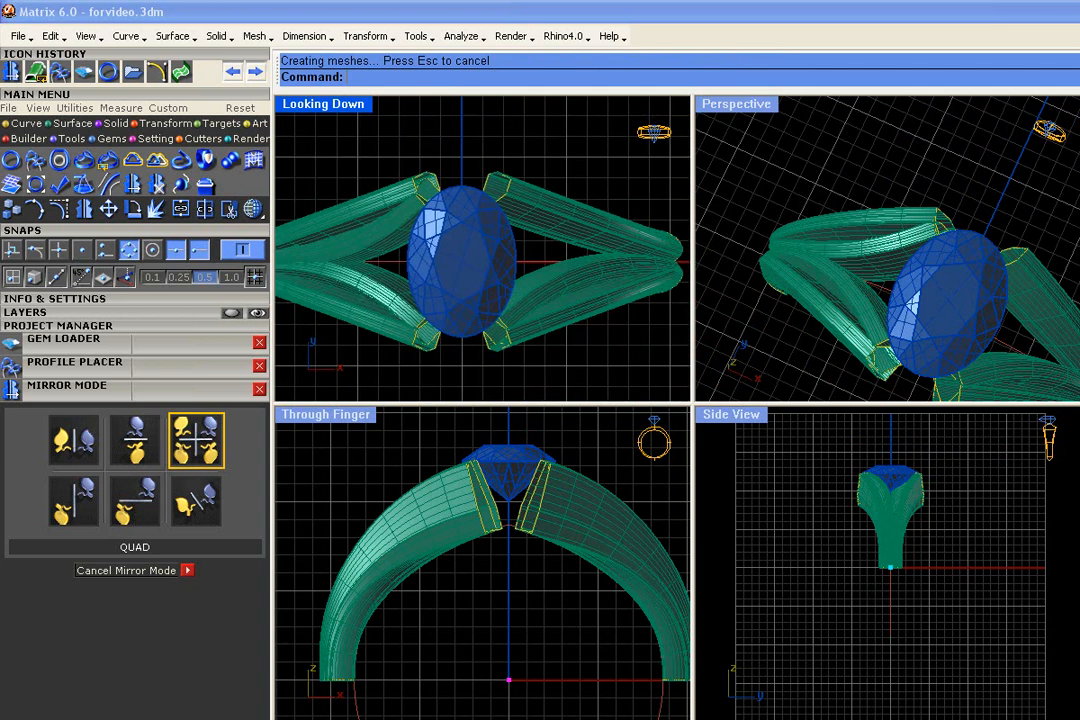
pyautogui.scroll(5, 511, 174)
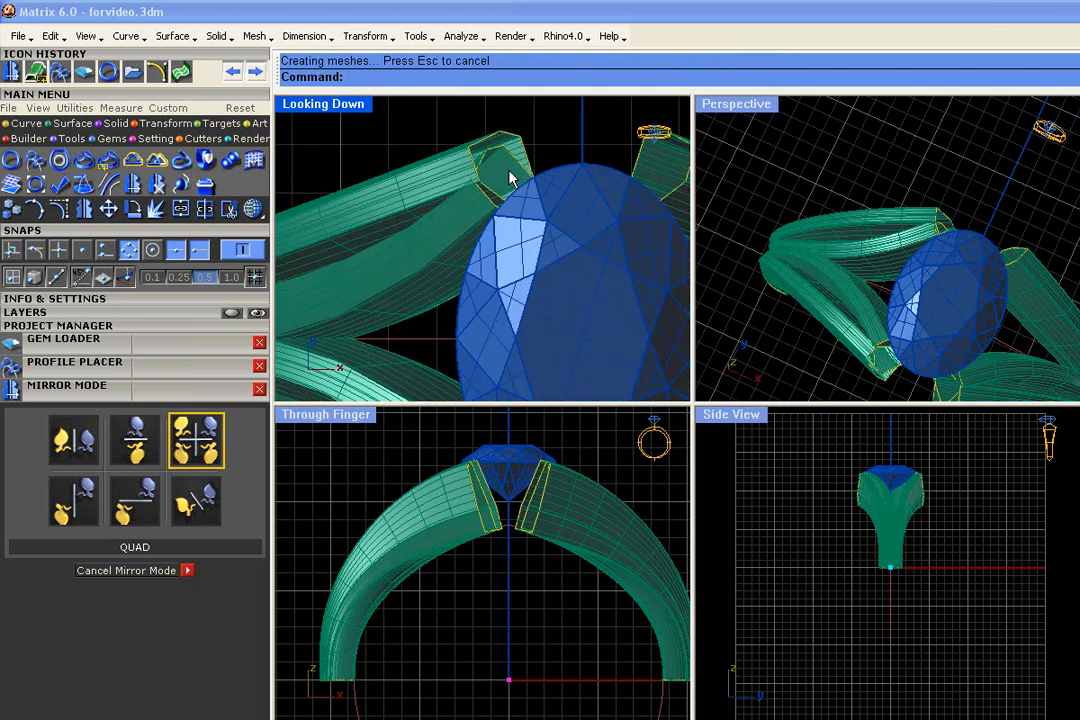
pyautogui.scroll(-5, 498, 169)
pyautogui.scroll(2, 554, 164)
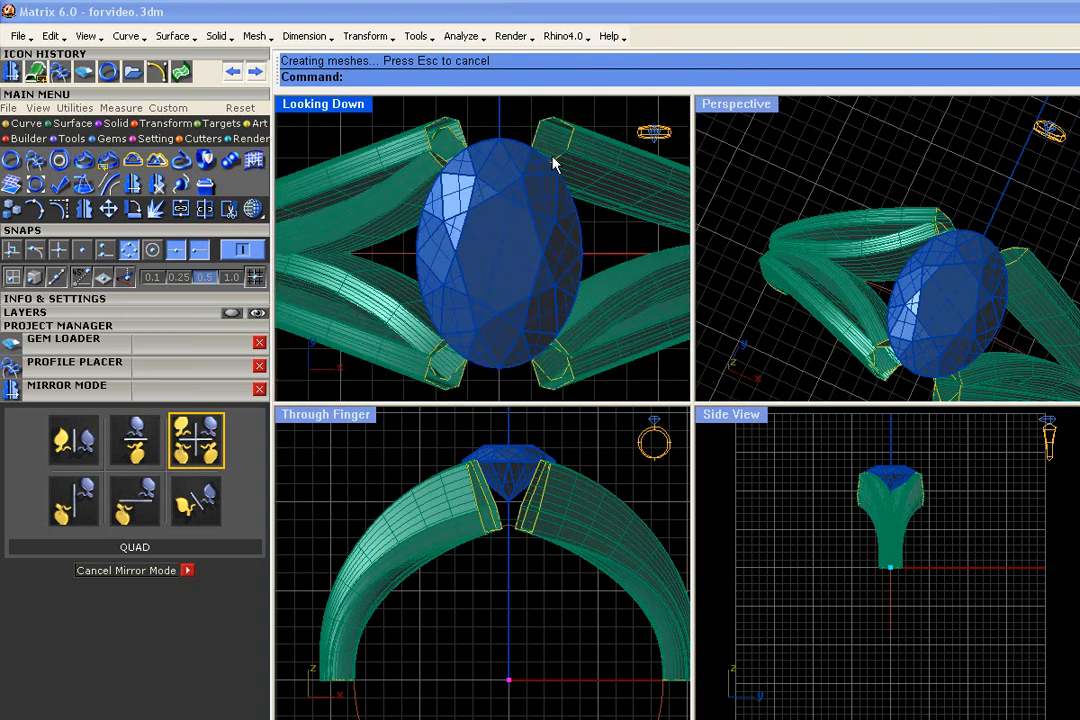
# Delete the old inward-curving shank arm at the diamond's upper left and its leftover end profile
pyautogui.click(410, 193)
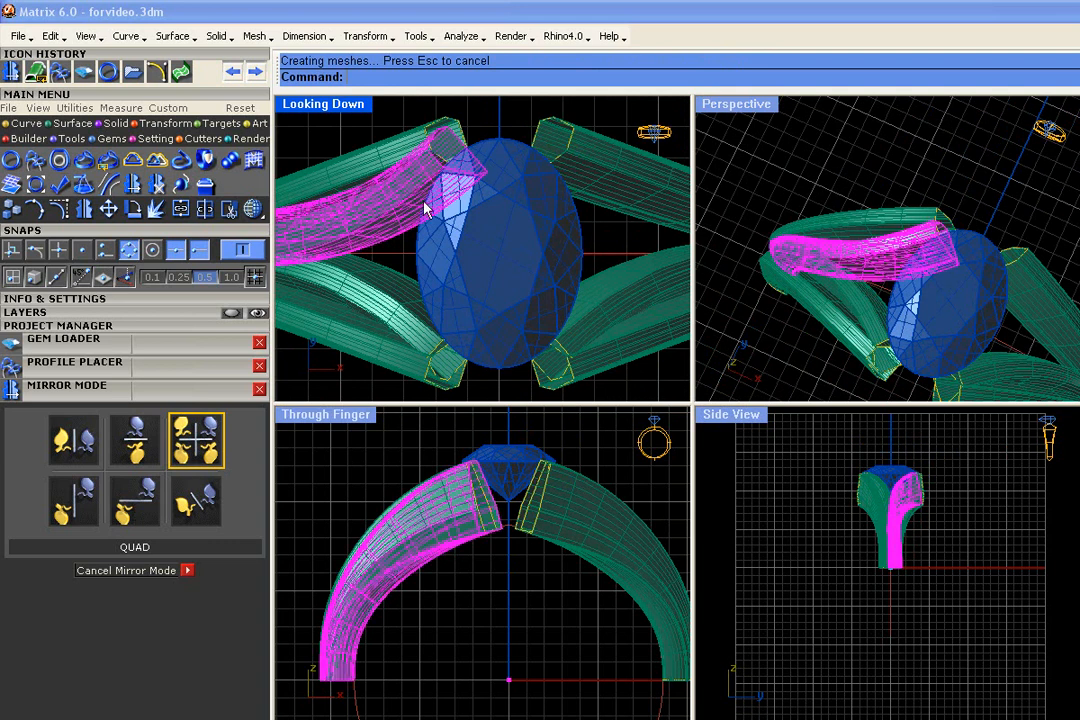
pyautogui.scroll(3, 450, 170)
pyautogui.press('Delete')
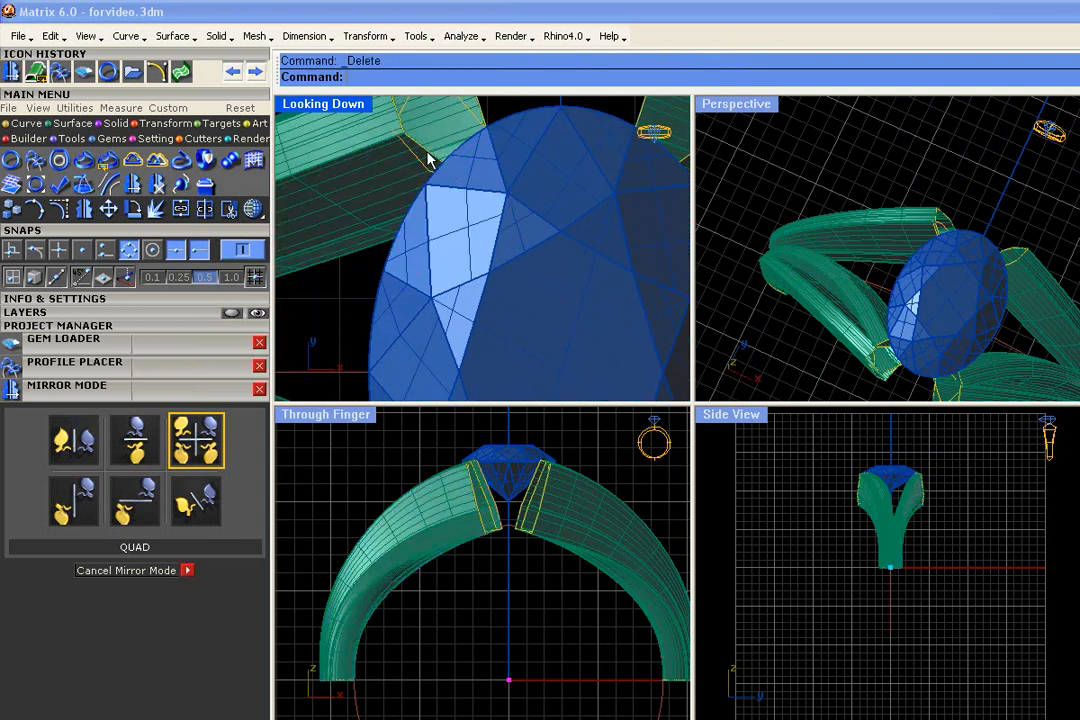
pyautogui.scroll(-2, 430, 163)
pyautogui.click(431, 164)
pyautogui.click(468, 210)
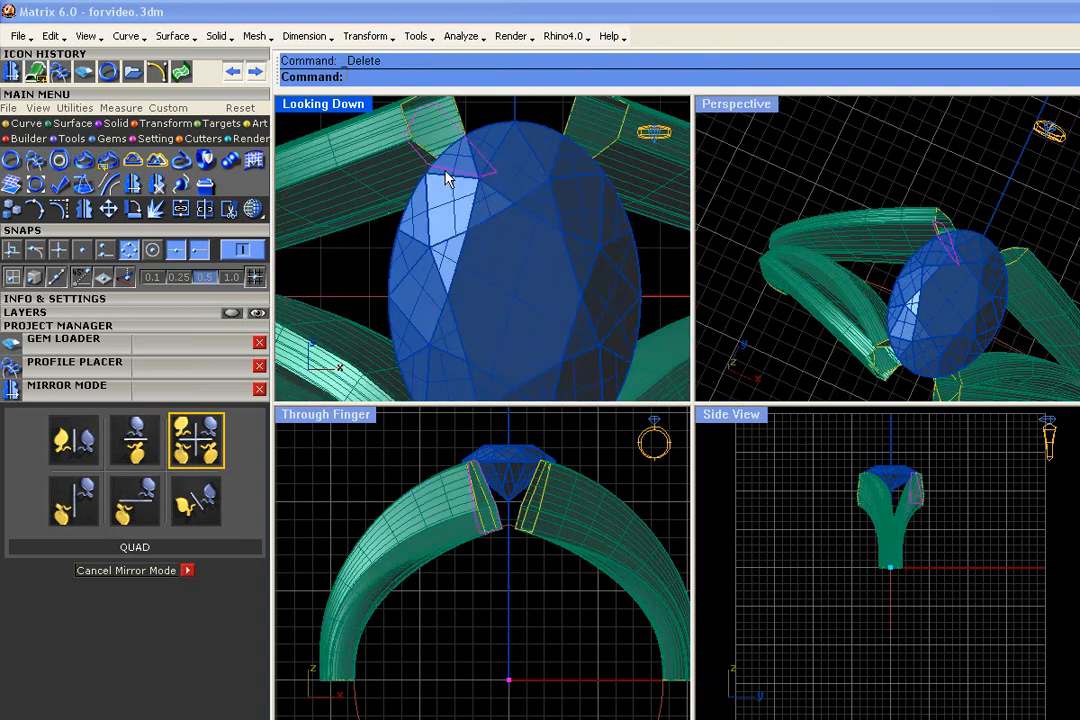
pyautogui.press('Delete')
# Delete the old shank arm at the diamond's lower left and its leftover end profile
pyautogui.scroll(-3, 462, 173)
pyautogui.click(397, 275)
pyautogui.scroll(4, 448, 312)
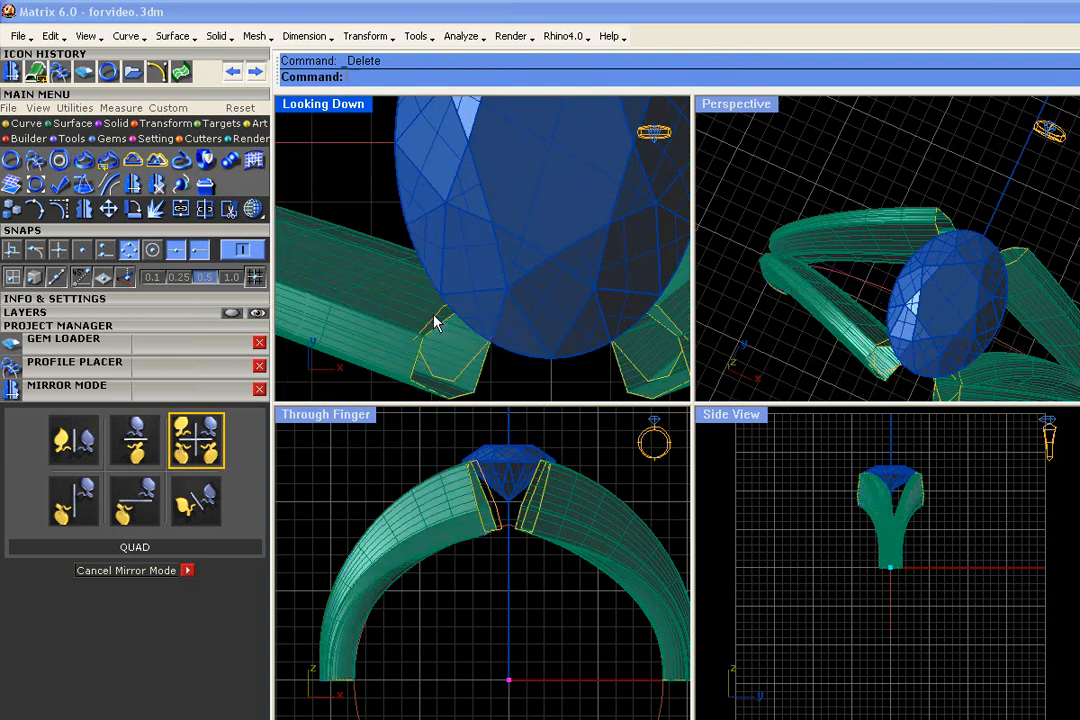
pyautogui.press('Delete')
pyautogui.click(470, 342)
pyautogui.press('Escape')
# Delete the old shank polysurface at the diamond's lower right and its leftover end profile
pyautogui.scroll(-2, 458, 309)
pyautogui.click(612, 298)
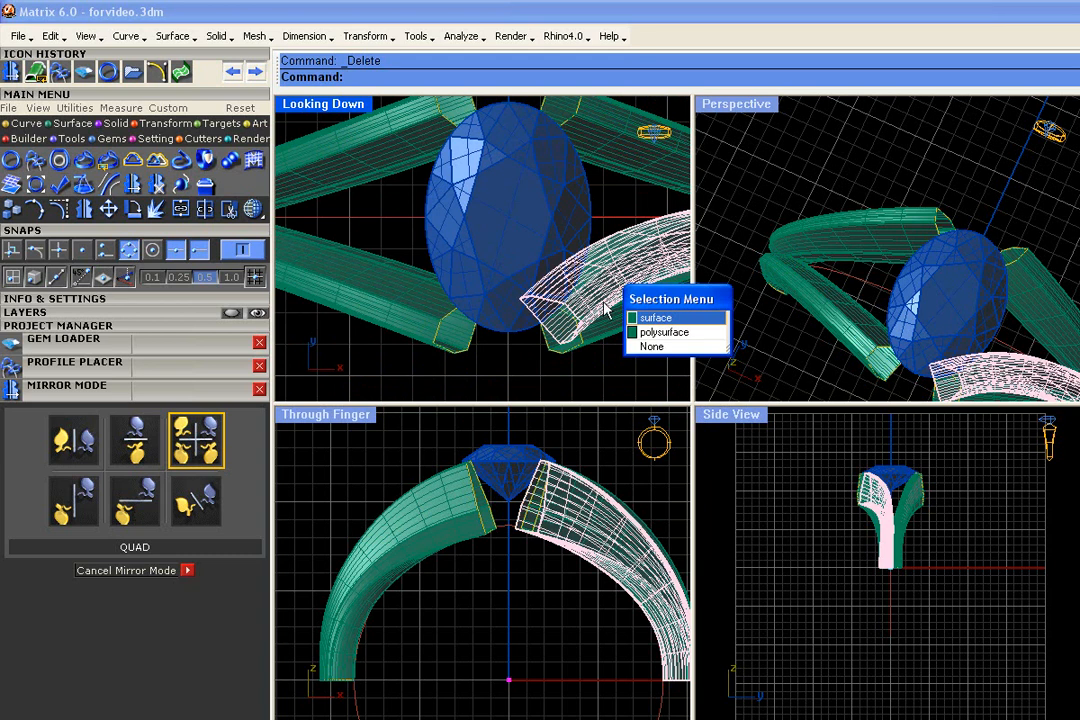
pyautogui.click(650, 332)
pyautogui.press('Delete')
pyautogui.scroll(3, 572, 318)
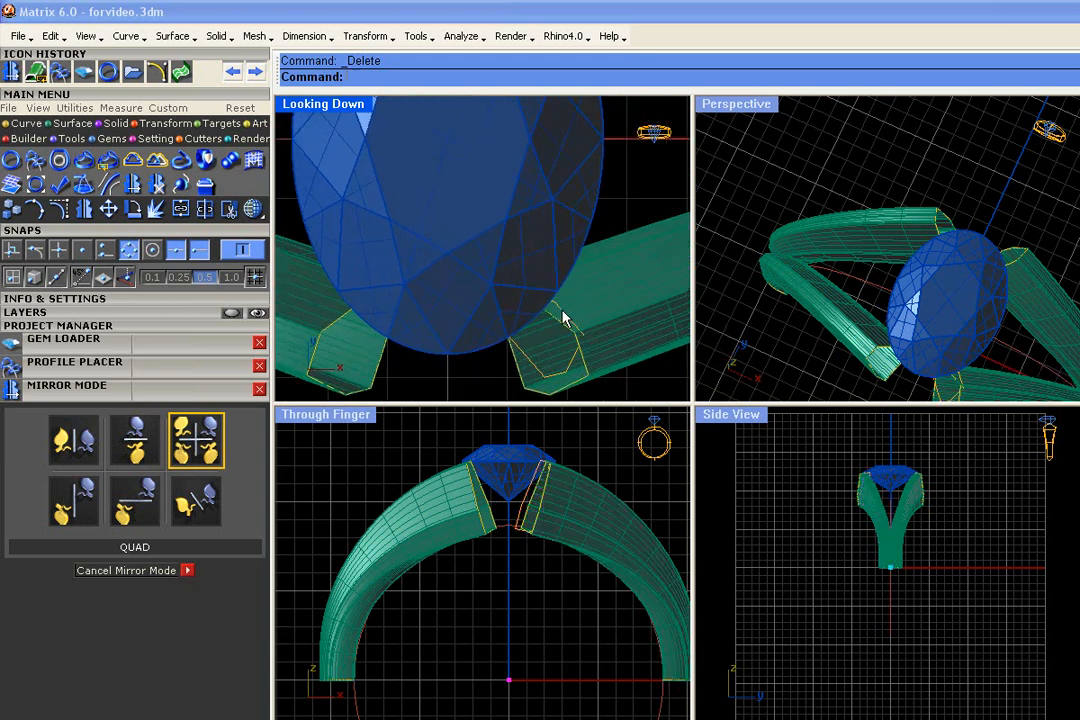
pyautogui.scroll(-3, 562, 316)
pyautogui.scroll(-2, 876, 212)
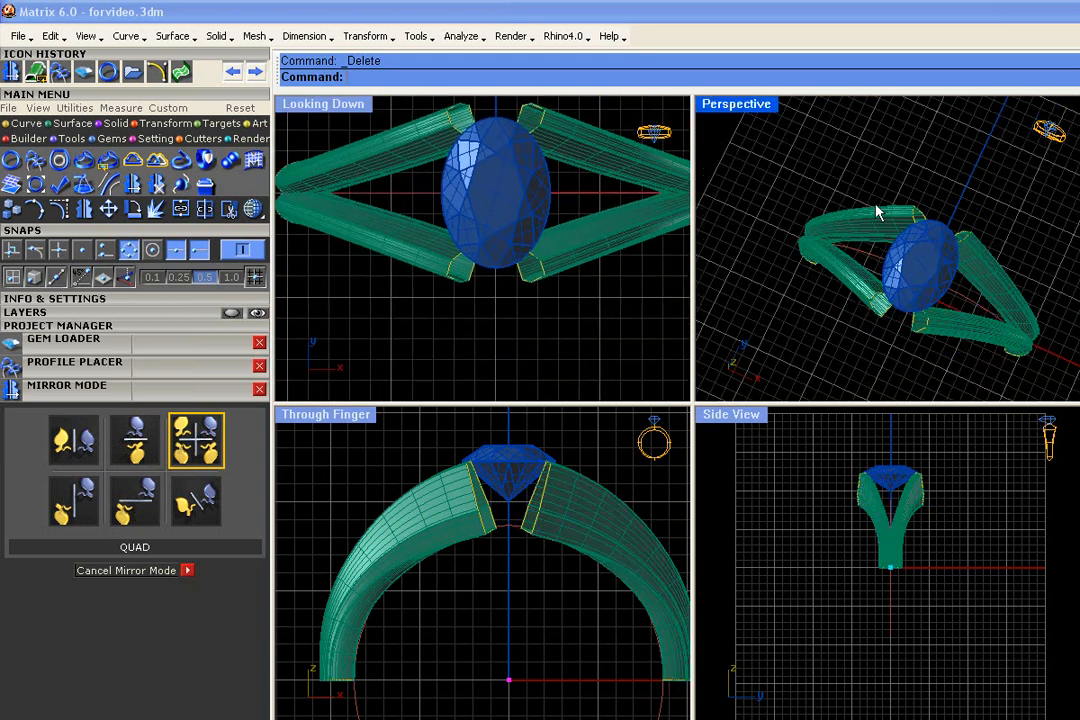
# Inspect the split shank around the diamond in the Through Finger, Perspective and Looking Down views
pyautogui.scroll(-1, 535, 552)
pyautogui.scroll(3, 535, 510)
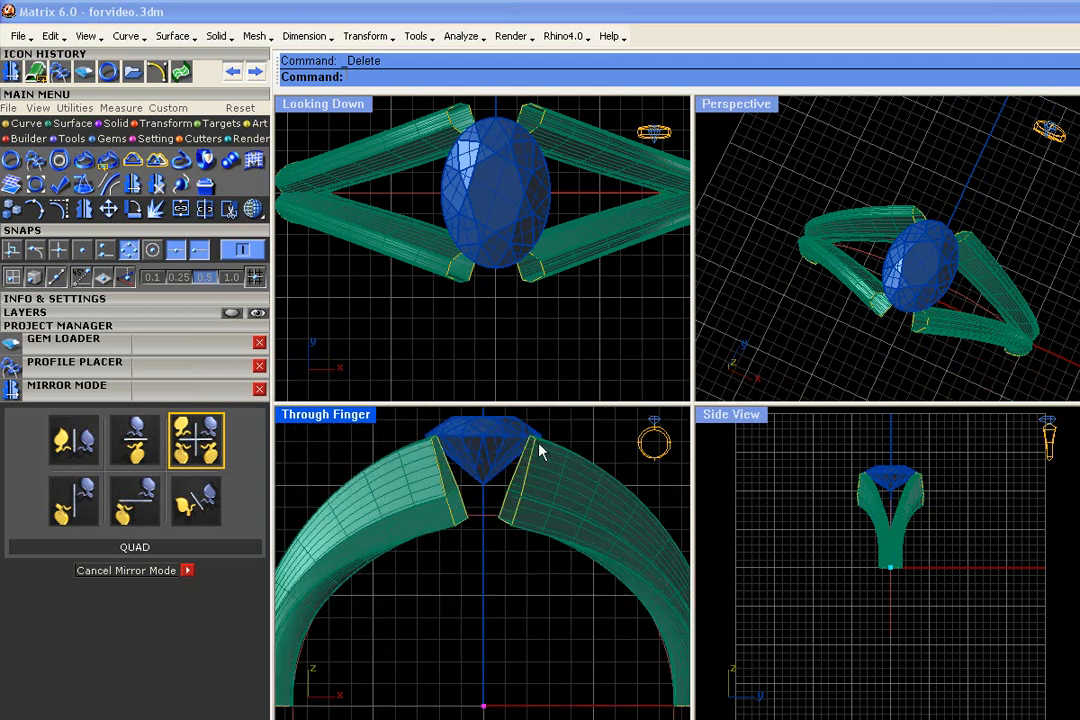
pyautogui.moveTo(955, 374); pyautogui.dragTo(765, 235, button='right')
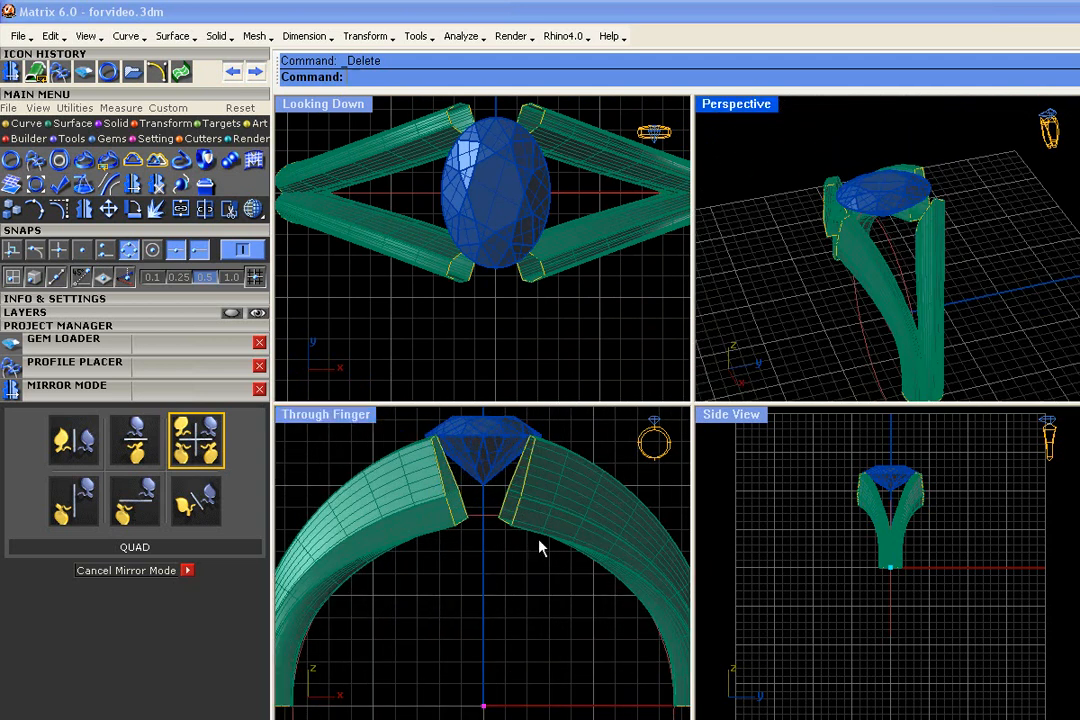
pyautogui.scroll(-2, 604, 444)
pyautogui.scroll(4, 485, 468)
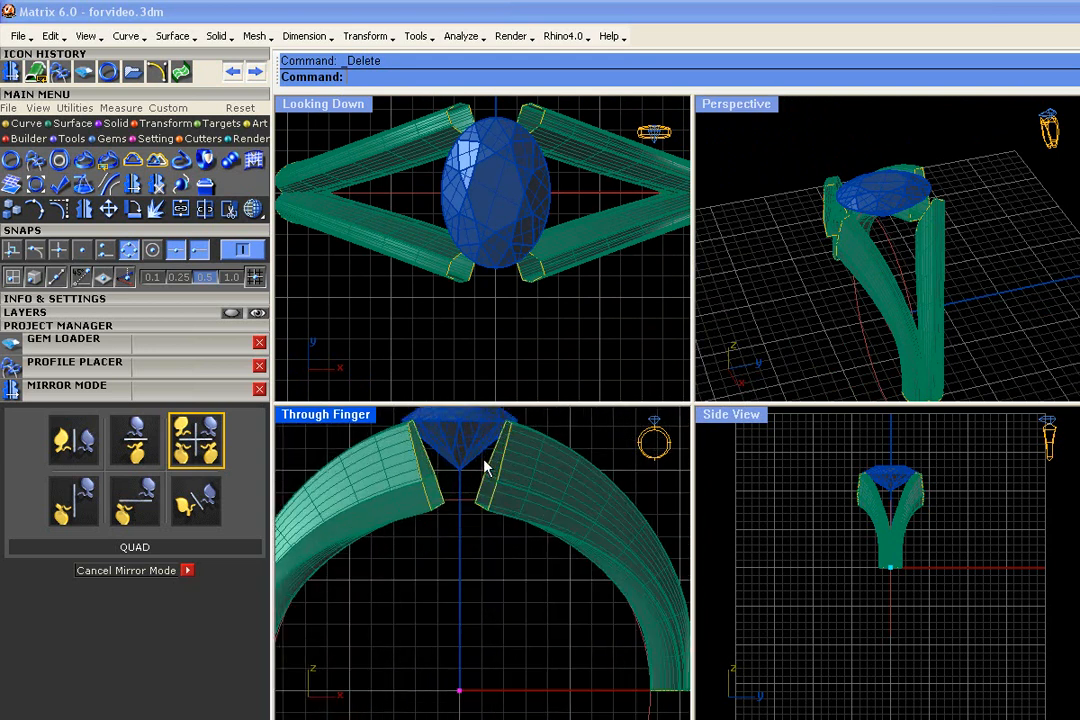
pyautogui.scroll(5, 986, 225)
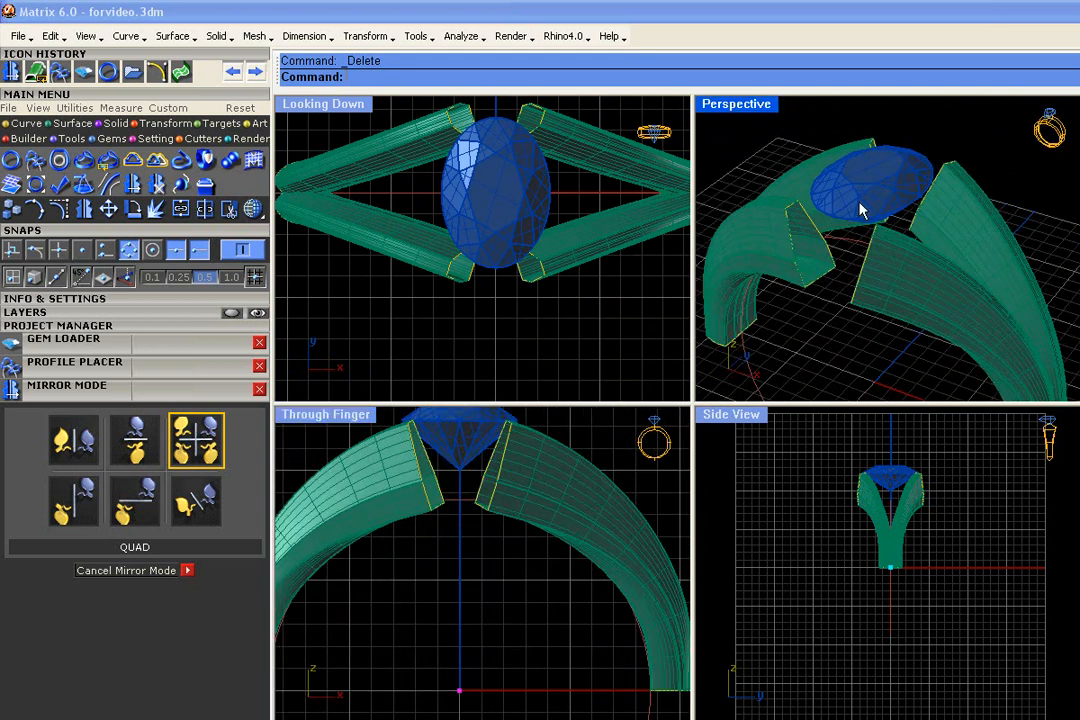
pyautogui.scroll(-2, 410, 527)
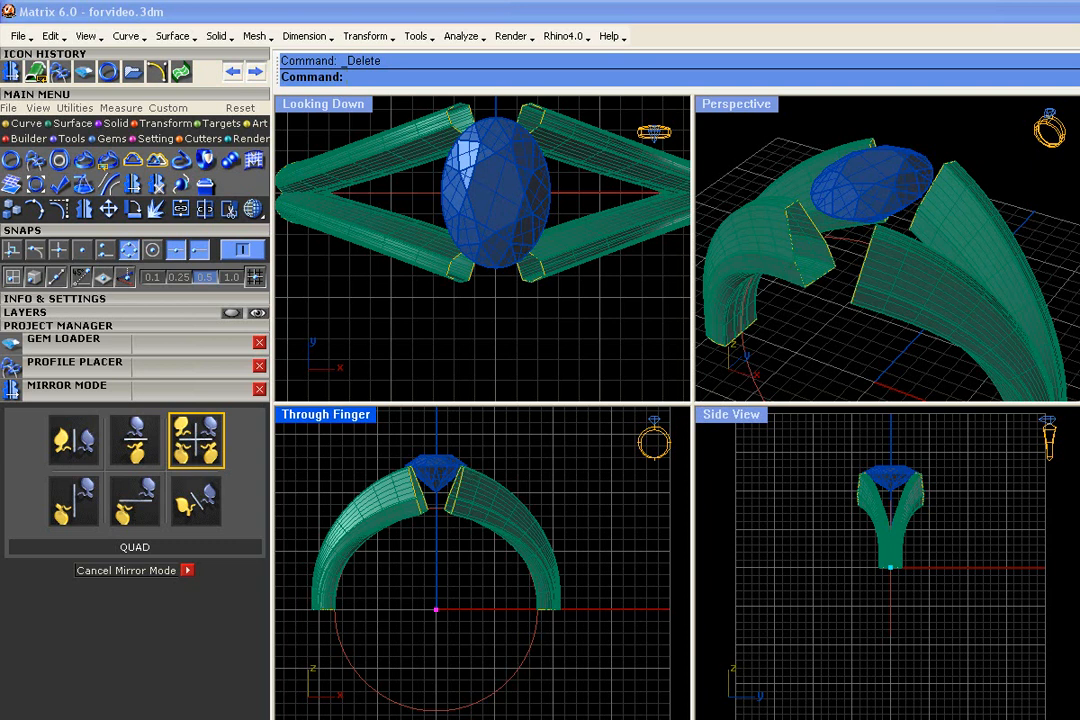
pyautogui.scroll(-4, 583, 197)
pyautogui.moveTo(583, 197); pyautogui.dragTo(540, 256, button='right')
pyautogui.scroll(4, 540, 256)
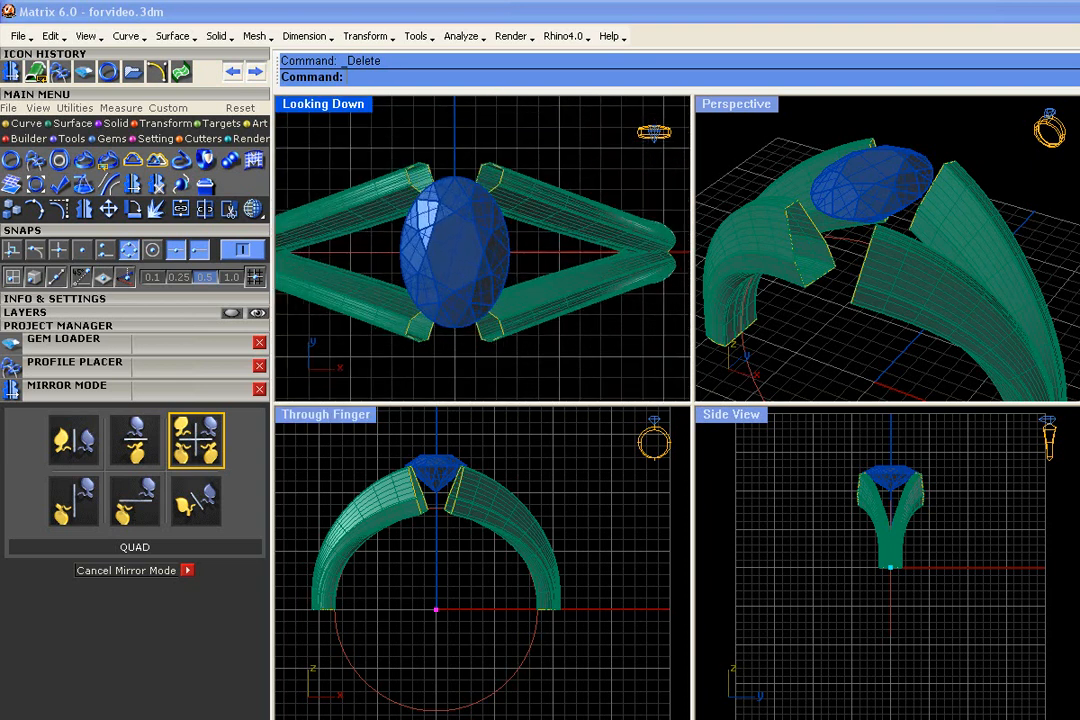
# Examine the upper end profile beside the diamond up close in the Perspective view, selecting and deselecting it
pyautogui.moveTo(1053, 237); pyautogui.dragTo(1075, 290, button='right')
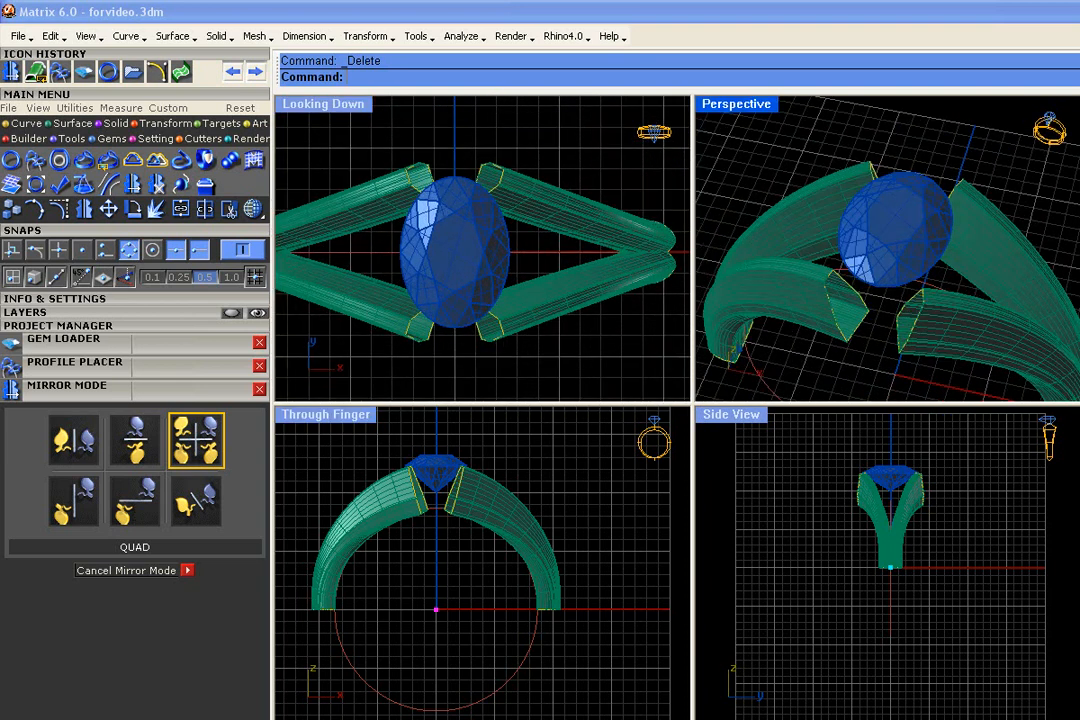
pyautogui.scroll(2, 1075, 290)
pyautogui.scroll(2, 948, 197)
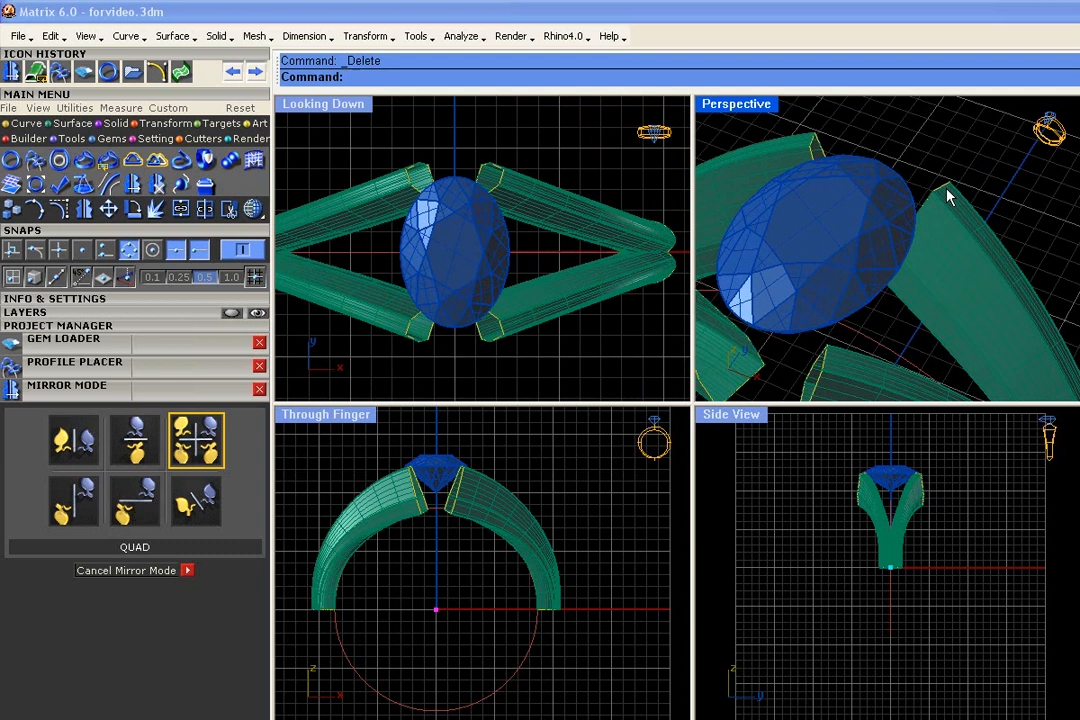
pyautogui.click(947, 192)
pyautogui.click(988, 229)
pyautogui.scroll(-3, 935, 212)
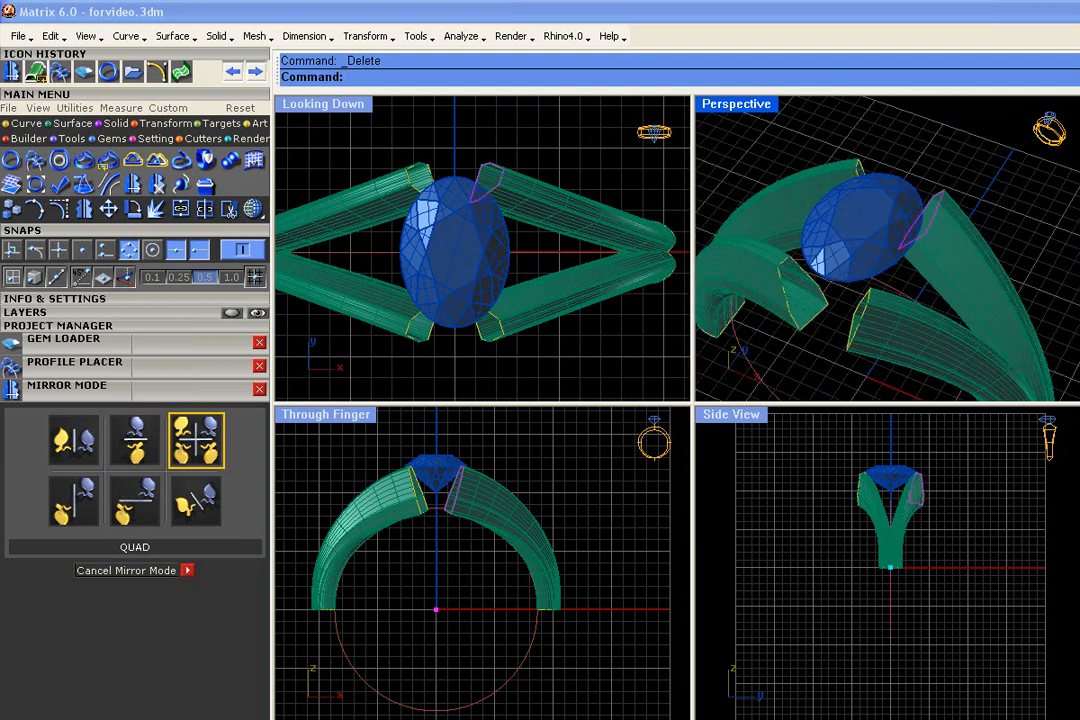
pyautogui.press('Delete')
pyautogui.scroll(-3, 1006, 207)
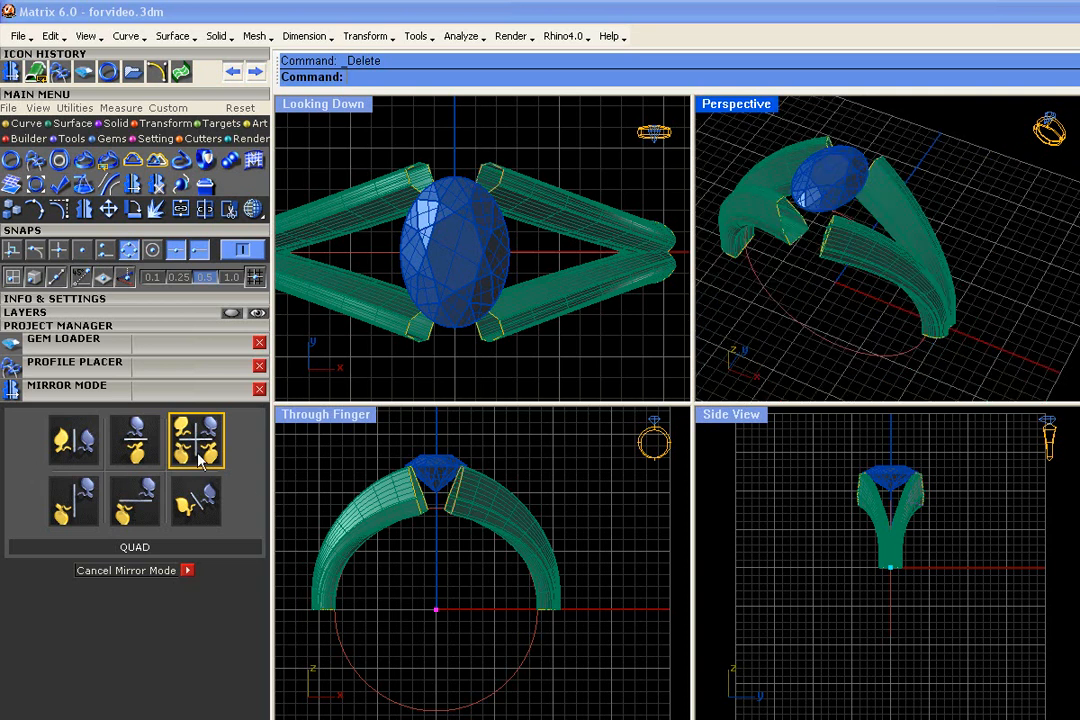
# Set mirror mode to Top to Bottom and profile-sweep between the two shank end profiles above the diamond in the Looking Down view
pyautogui.click(137, 443)
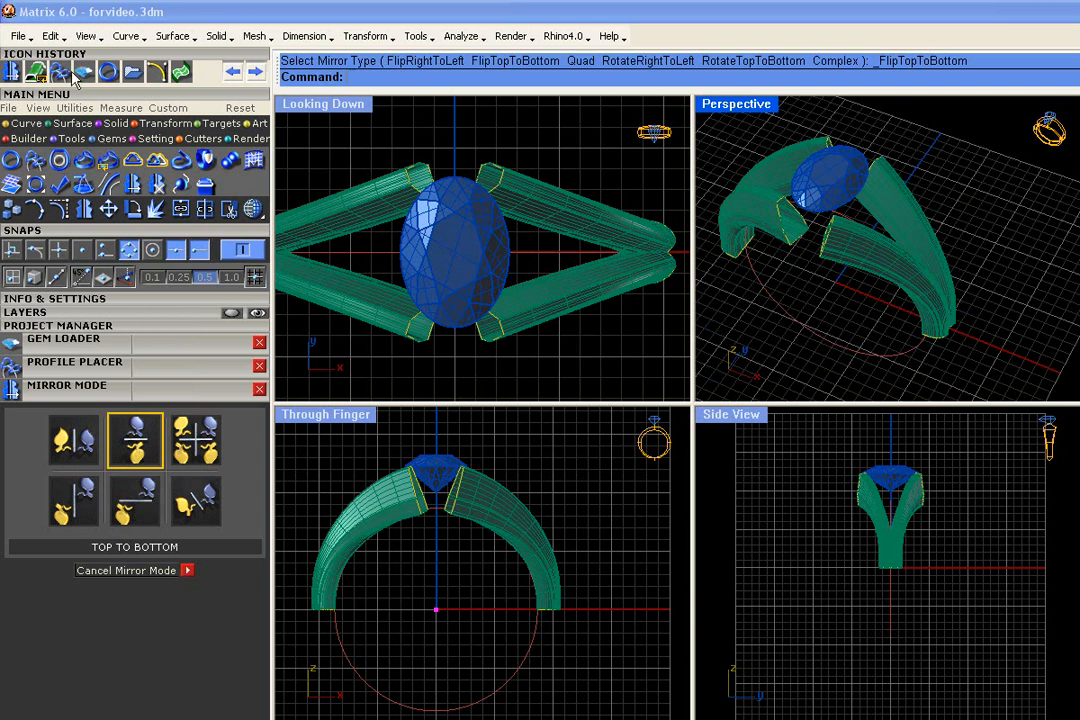
pyautogui.click(36, 73)
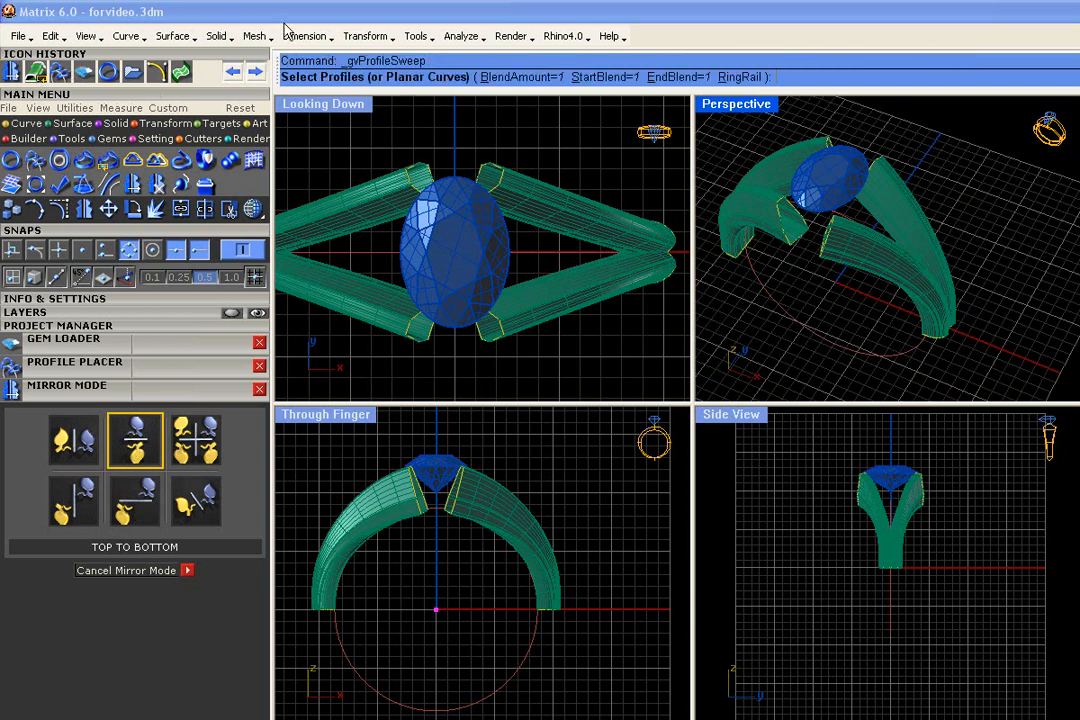
pyautogui.click(497, 172)
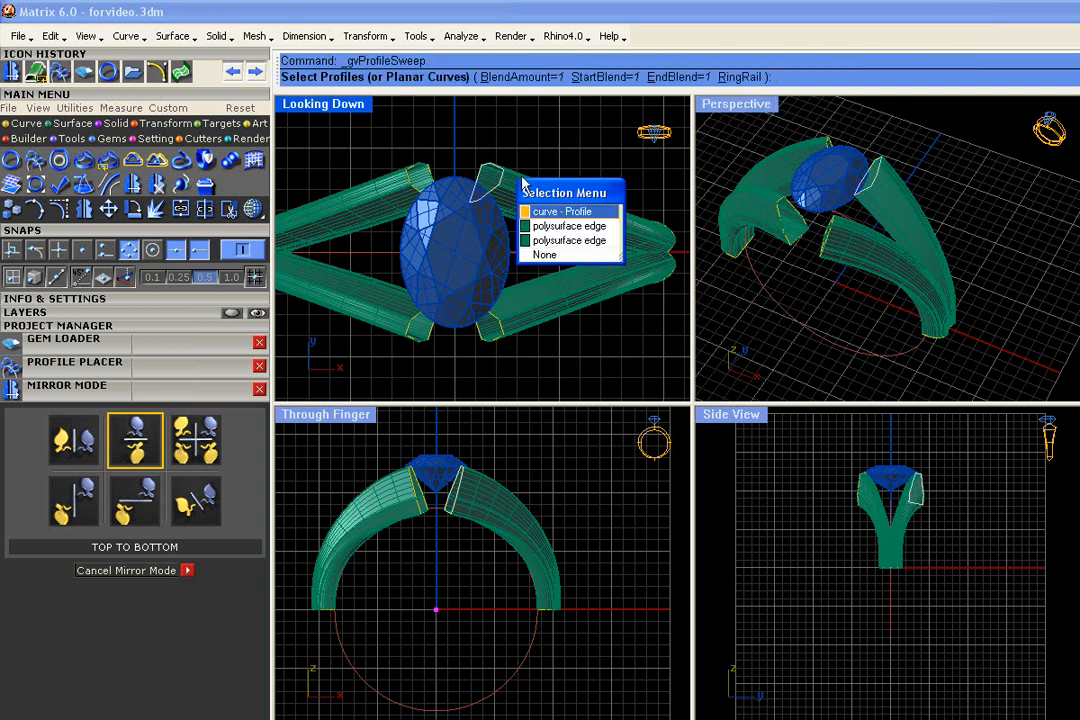
pyautogui.click(425, 180)
pyautogui.click(446, 210)
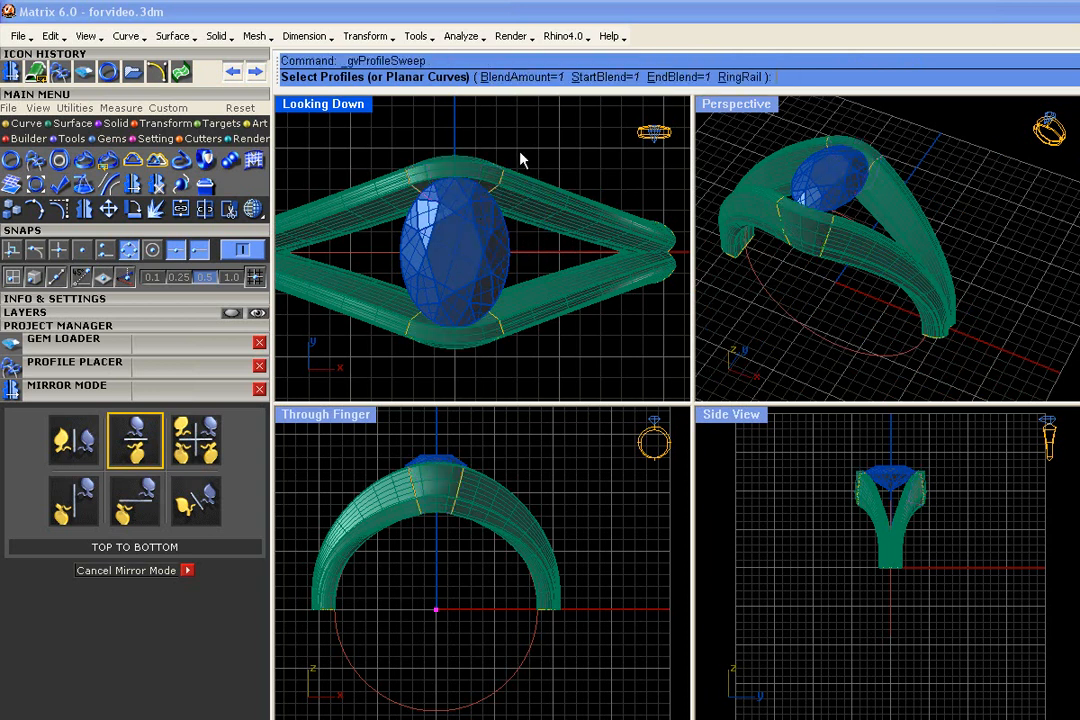
pyautogui.moveTo(974, 366); pyautogui.dragTo(950, 290, button='right')
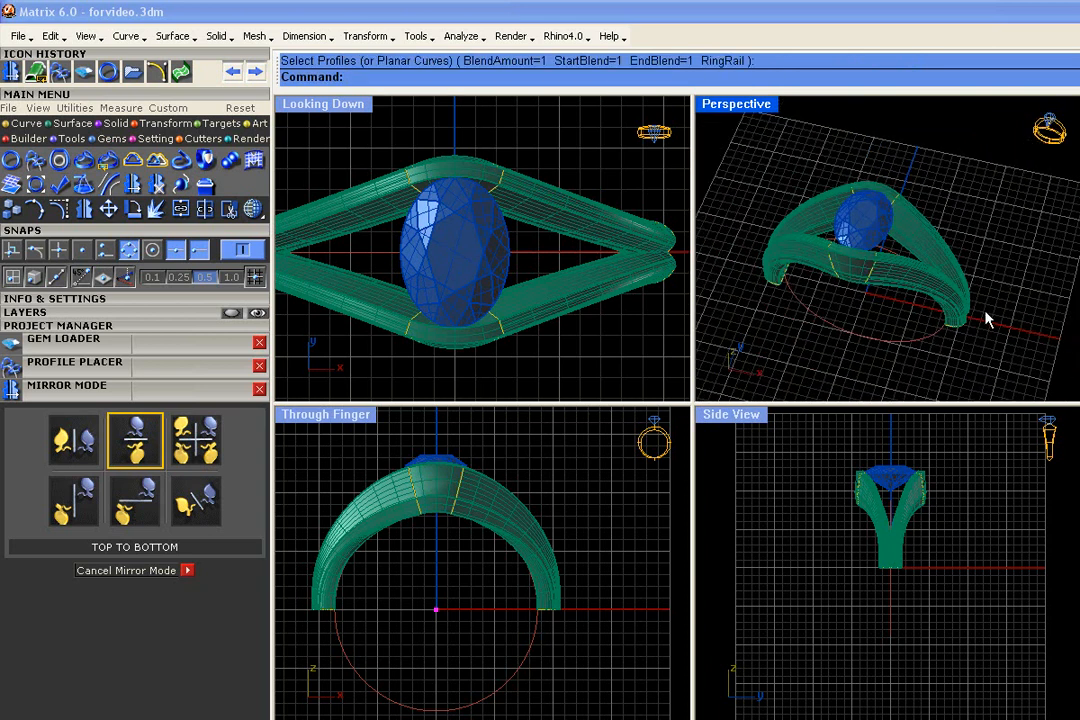
# Set mirror mode to Right to Left and merge the two intersecting profiles at the shank's right end
pyautogui.click(72, 445)
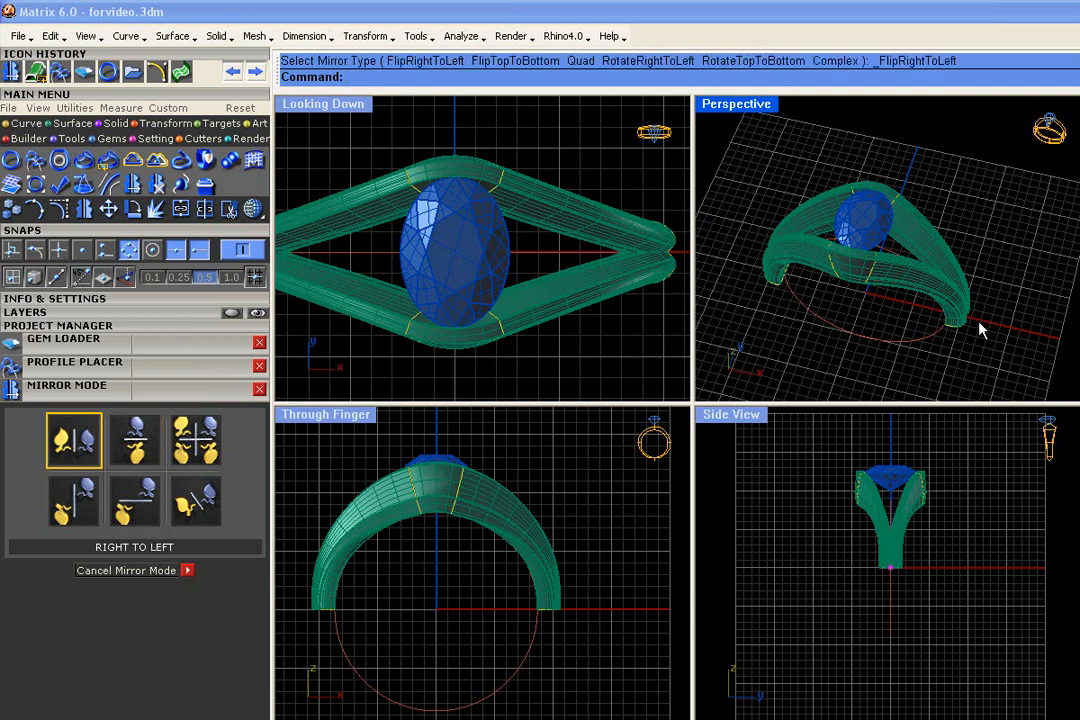
pyautogui.scroll(5, 982, 330)
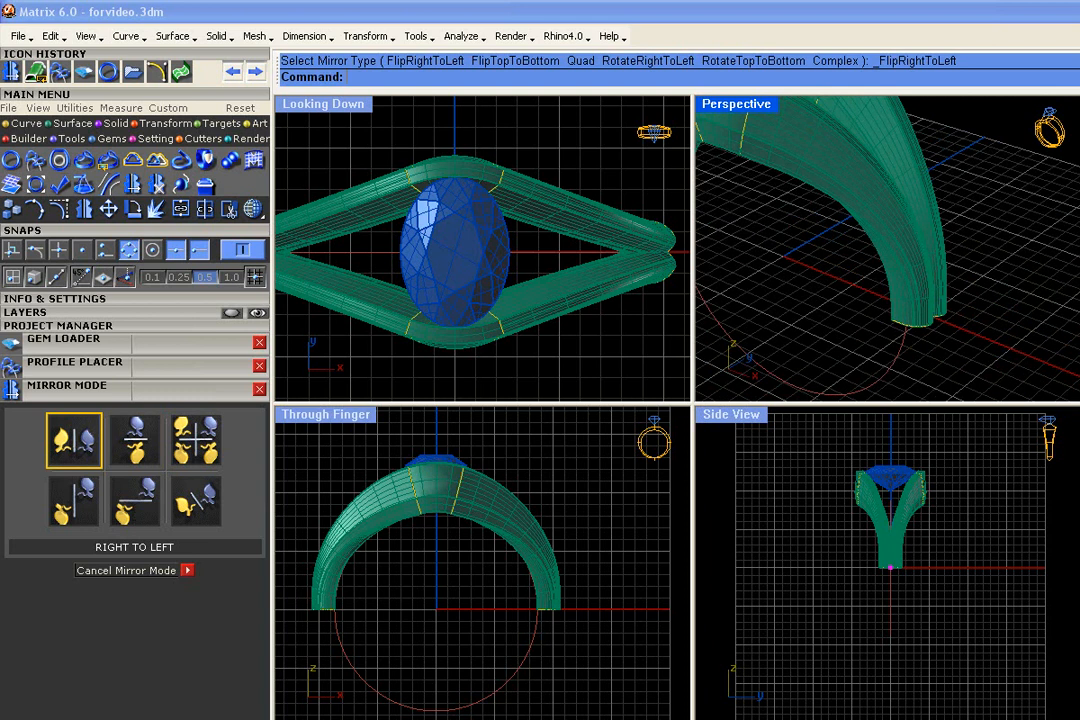
pyautogui.click(156, 160)
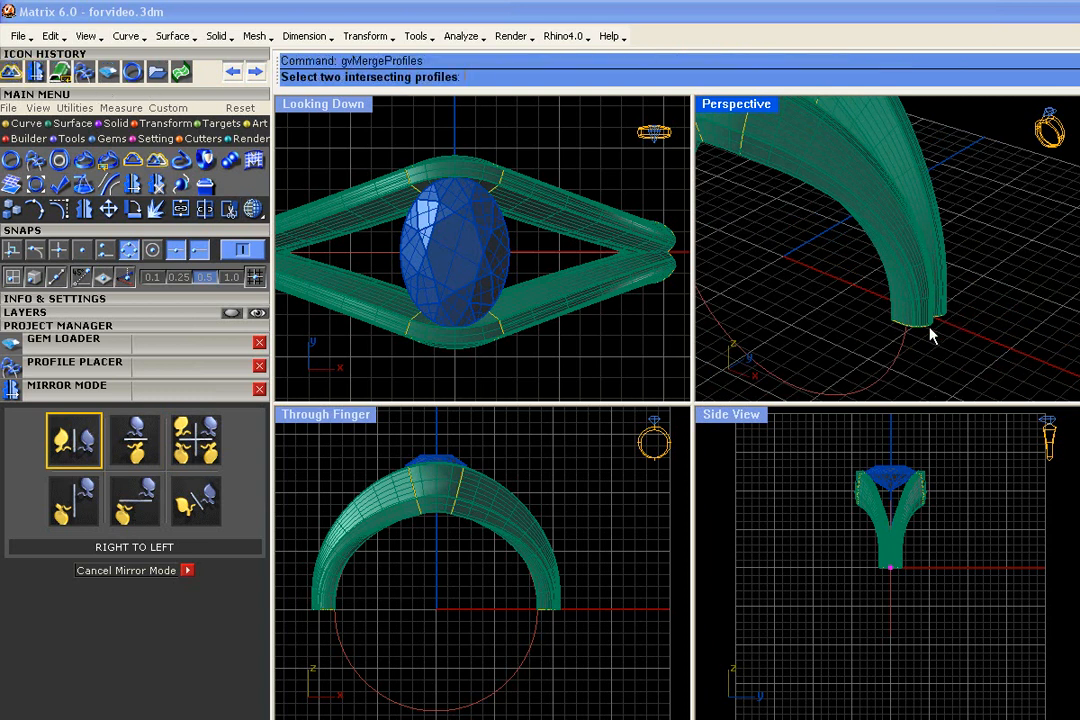
pyautogui.click(931, 336)
pyautogui.click(1005, 372)
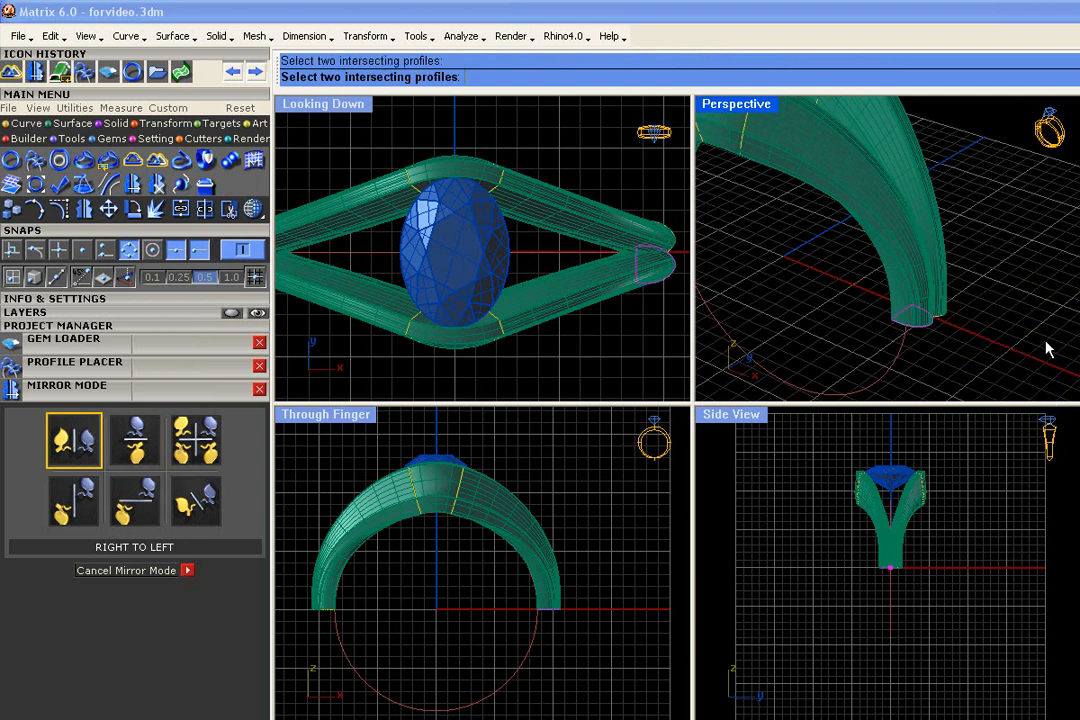
pyautogui.click(943, 319)
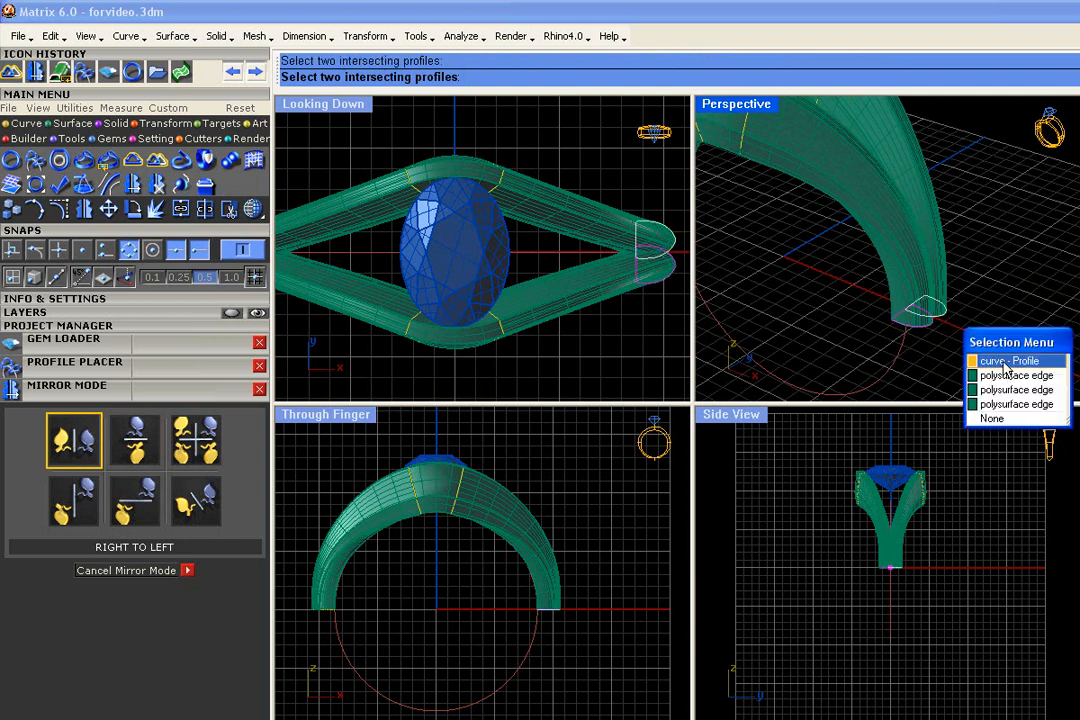
pyautogui.click(1000, 360)
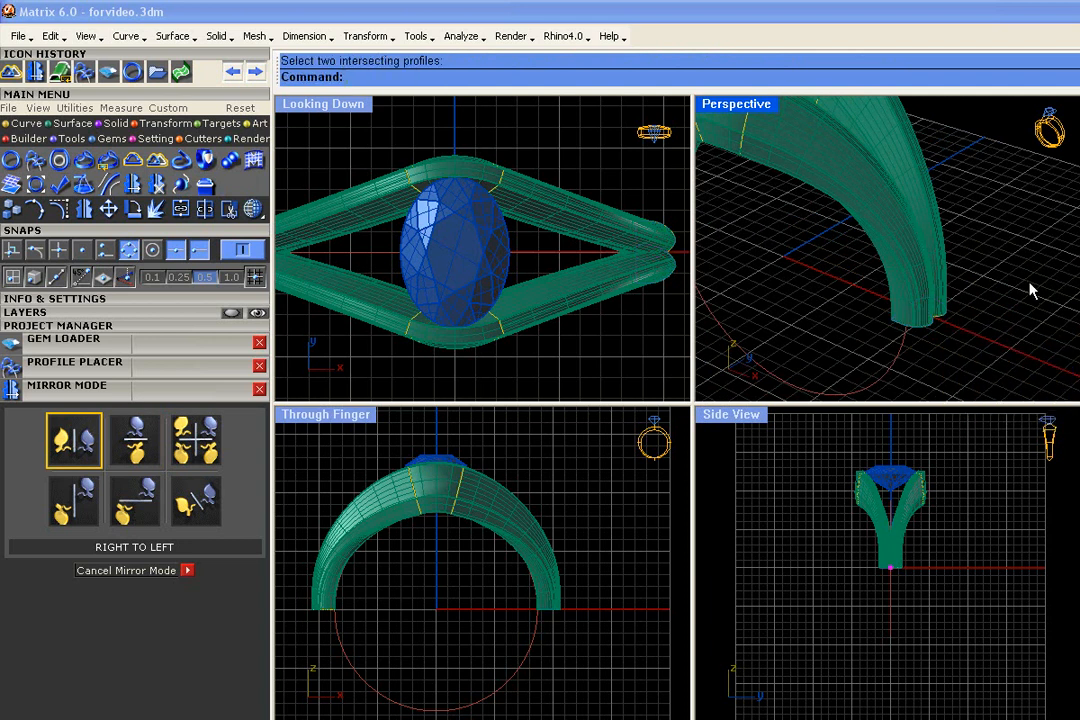
# Examine the merged profile curves at both lower ends of the shank by selecting them in the Perspective and Looking Down views
pyautogui.click(927, 333)
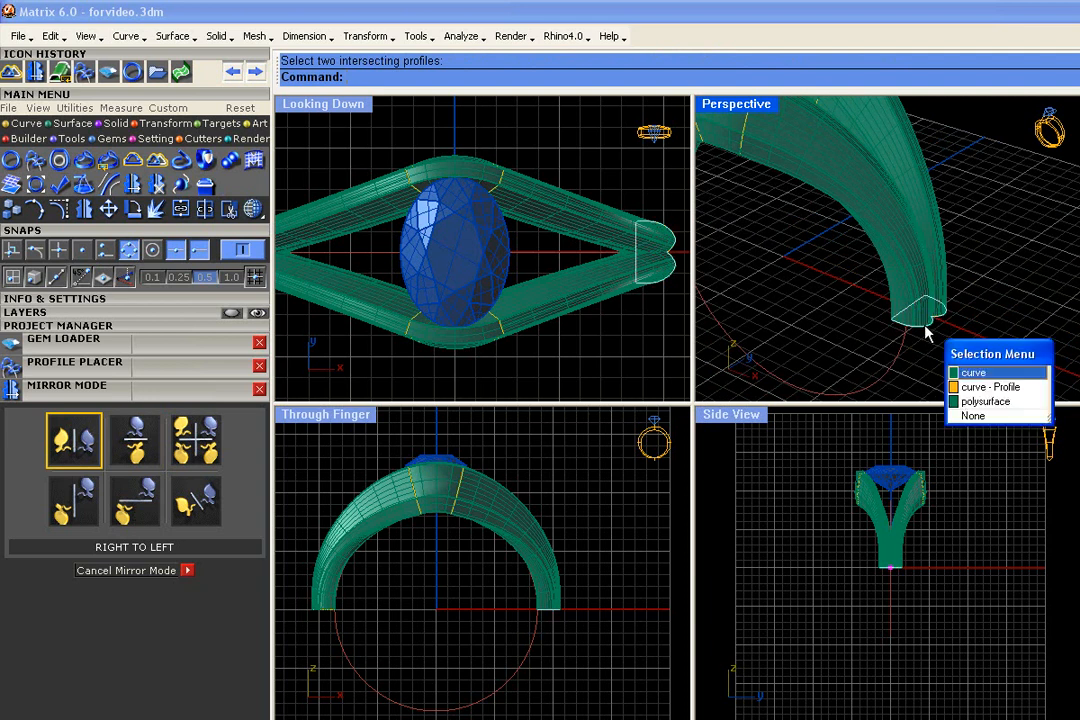
pyautogui.click(973, 374)
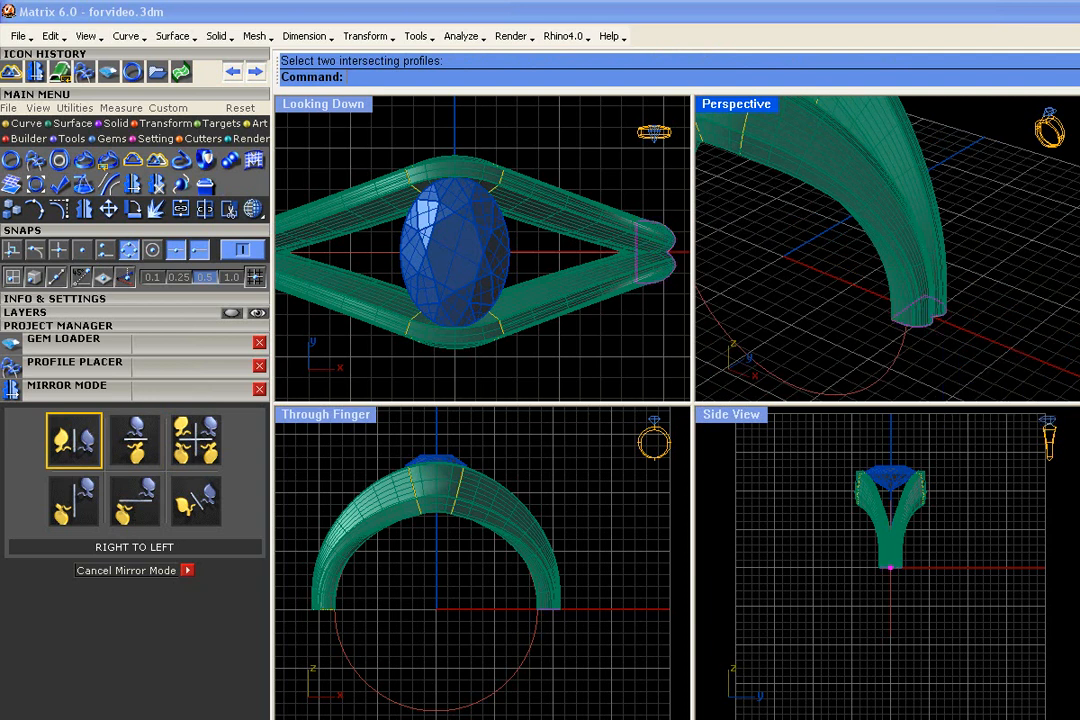
pyautogui.scroll(-4, 932, 322)
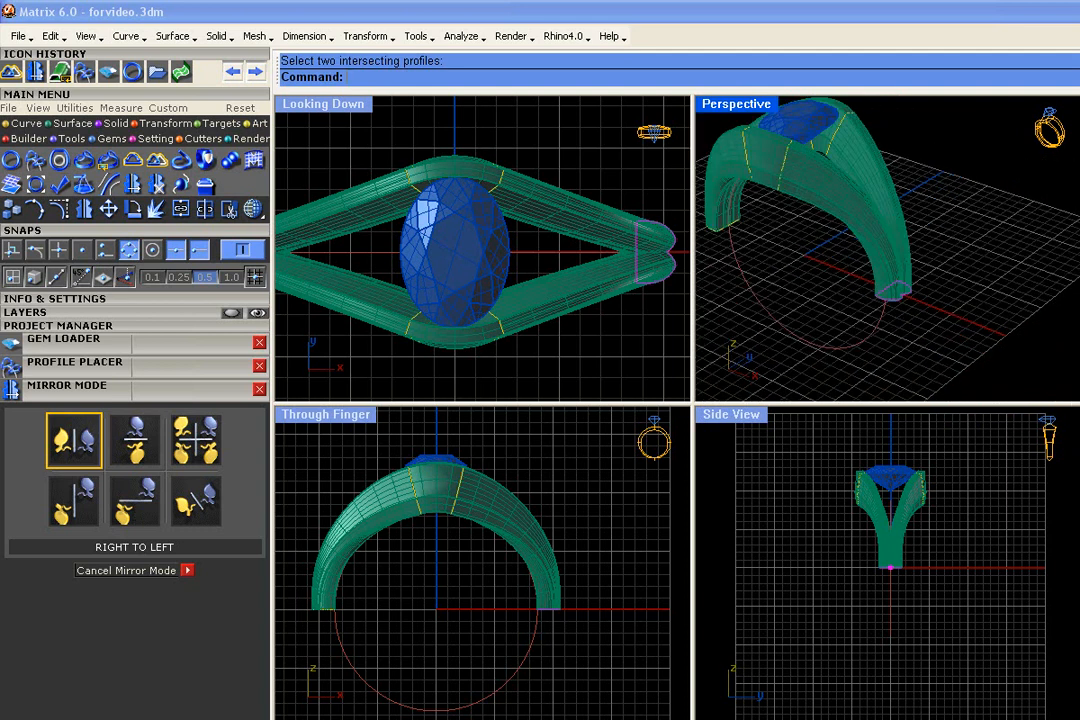
pyautogui.scroll(-4, 373, 300)
pyautogui.moveTo(396, 310); pyautogui.dragTo(480, 280, button='right')
pyautogui.scroll(7, 384, 244)
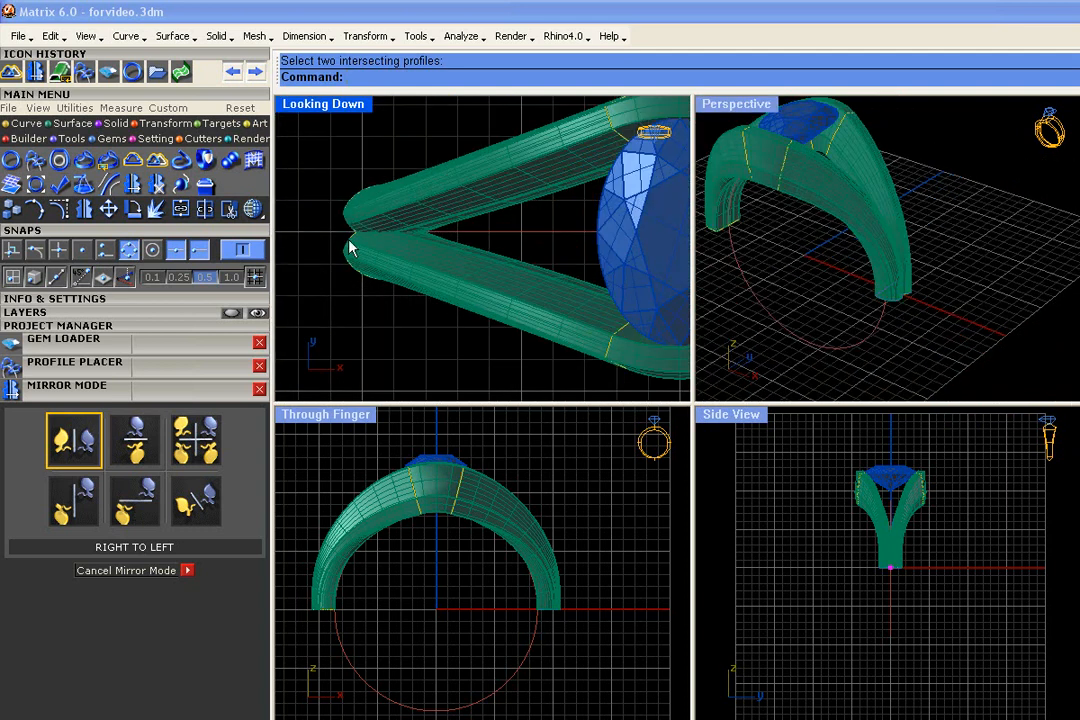
pyautogui.click(349, 242)
pyautogui.click(349, 215)
pyautogui.click(349, 218)
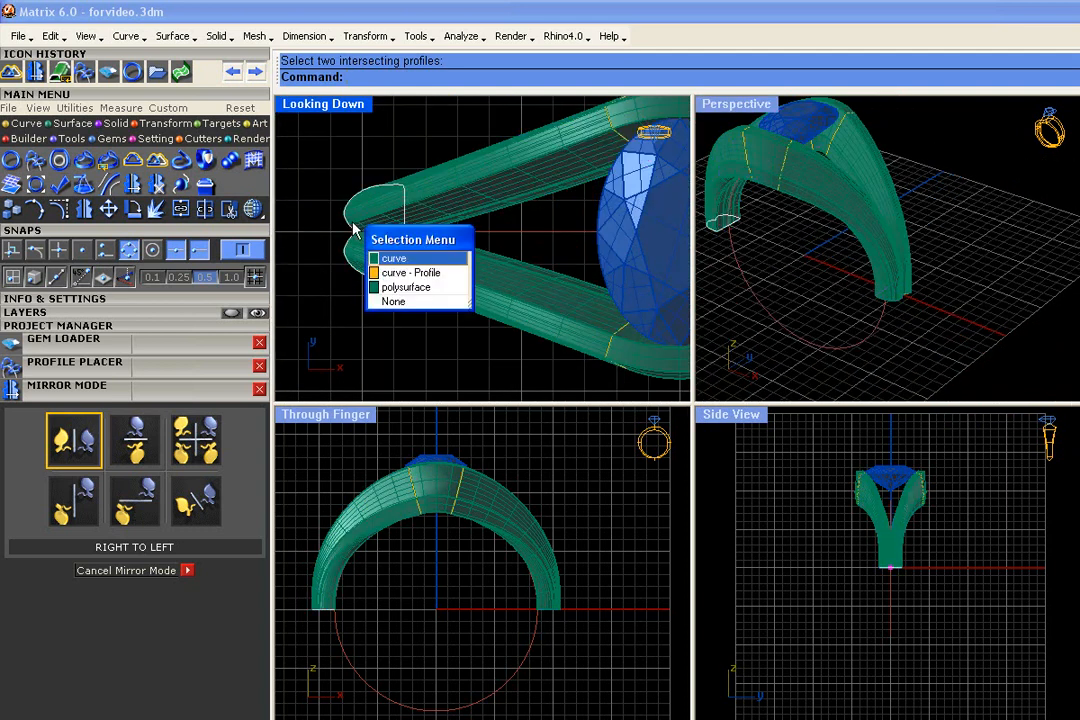
pyautogui.click(378, 256)
pyautogui.scroll(-4, 424, 238)
pyautogui.moveTo(931, 313); pyautogui.dragTo(910, 372, button='right')
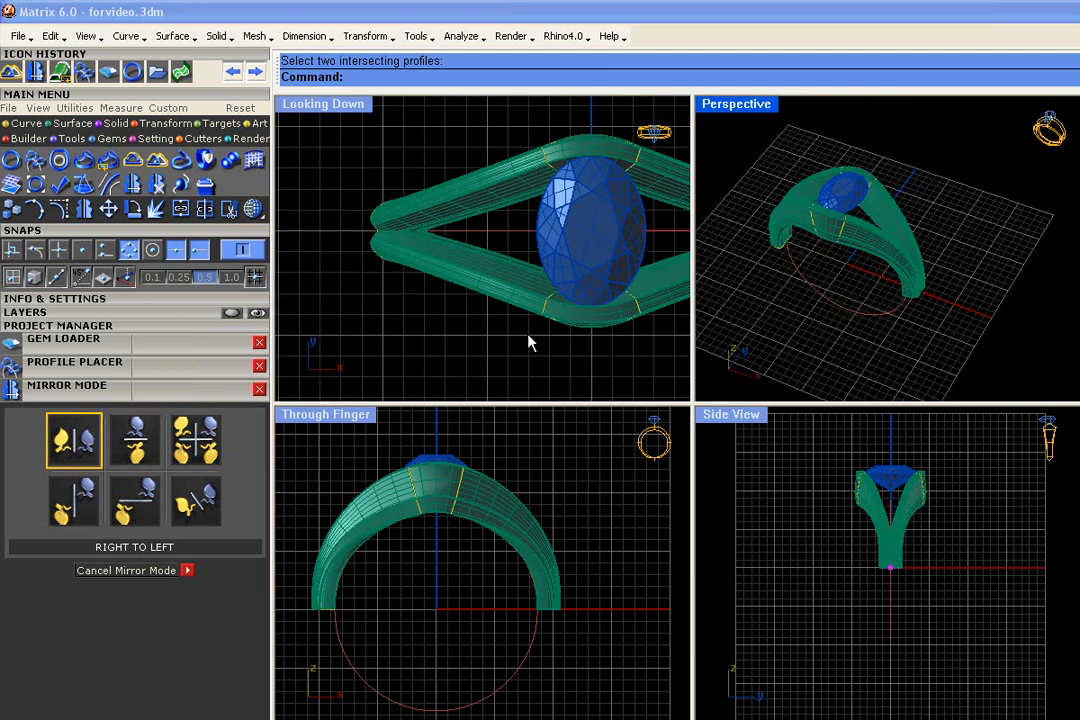
# Cancel mirror mode and sweep the lower shank with Sweep 1 History along the finger rail between both end profiles, with Closed=No
pyautogui.click(187, 571)
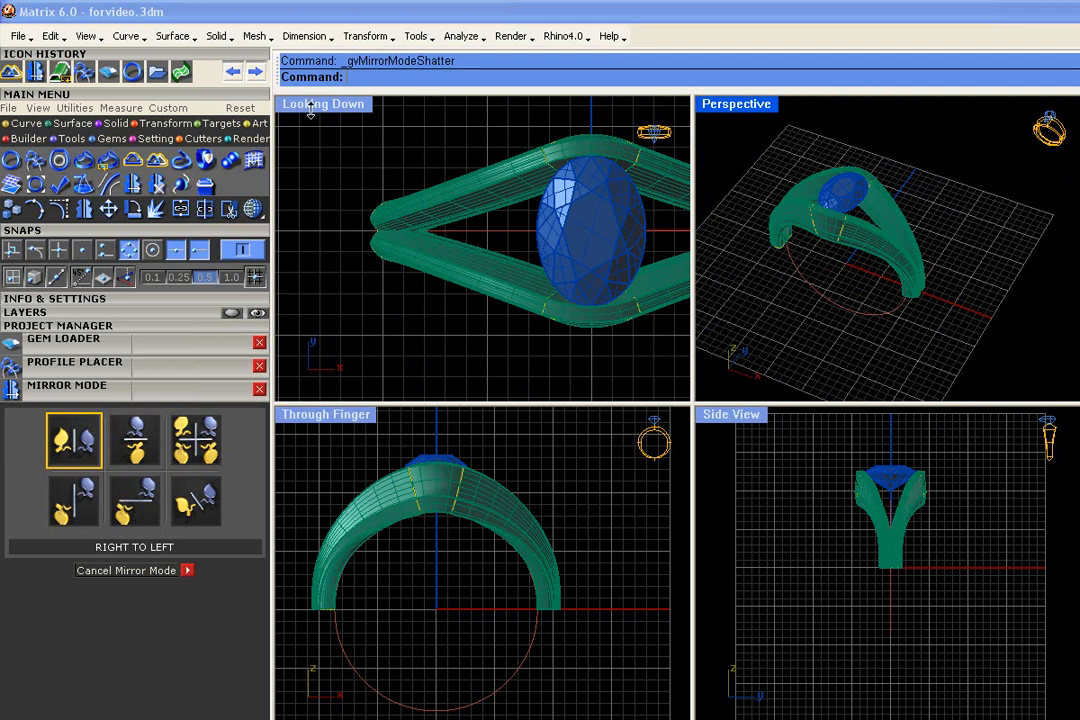
pyautogui.click(70, 123)
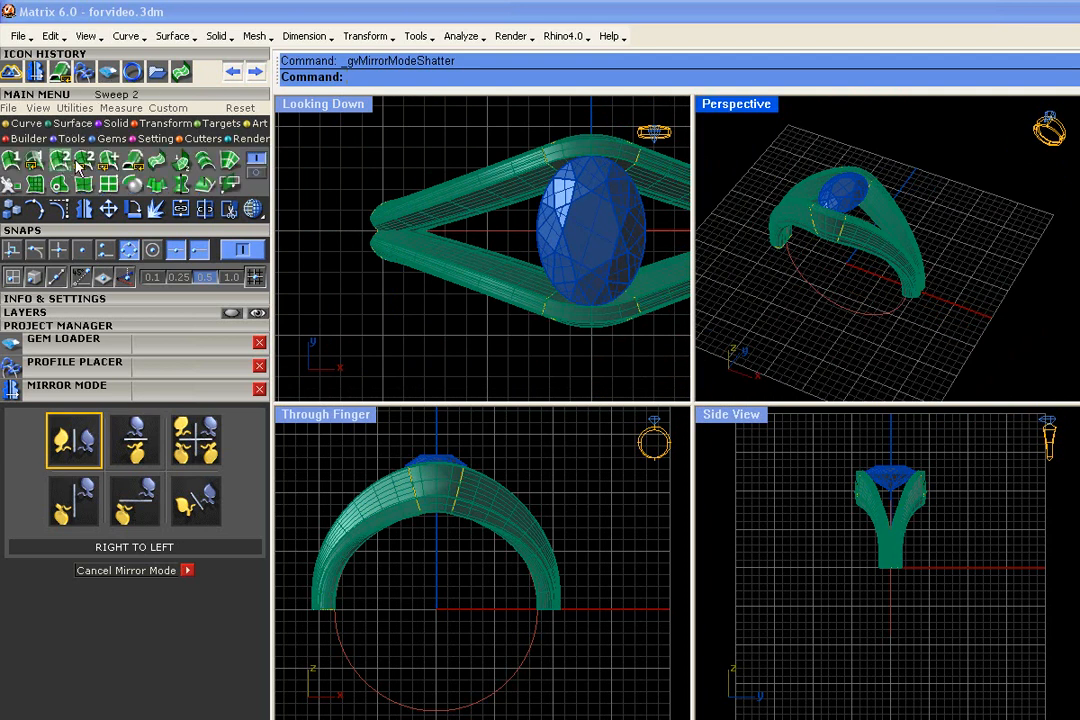
pyautogui.click(35, 161)
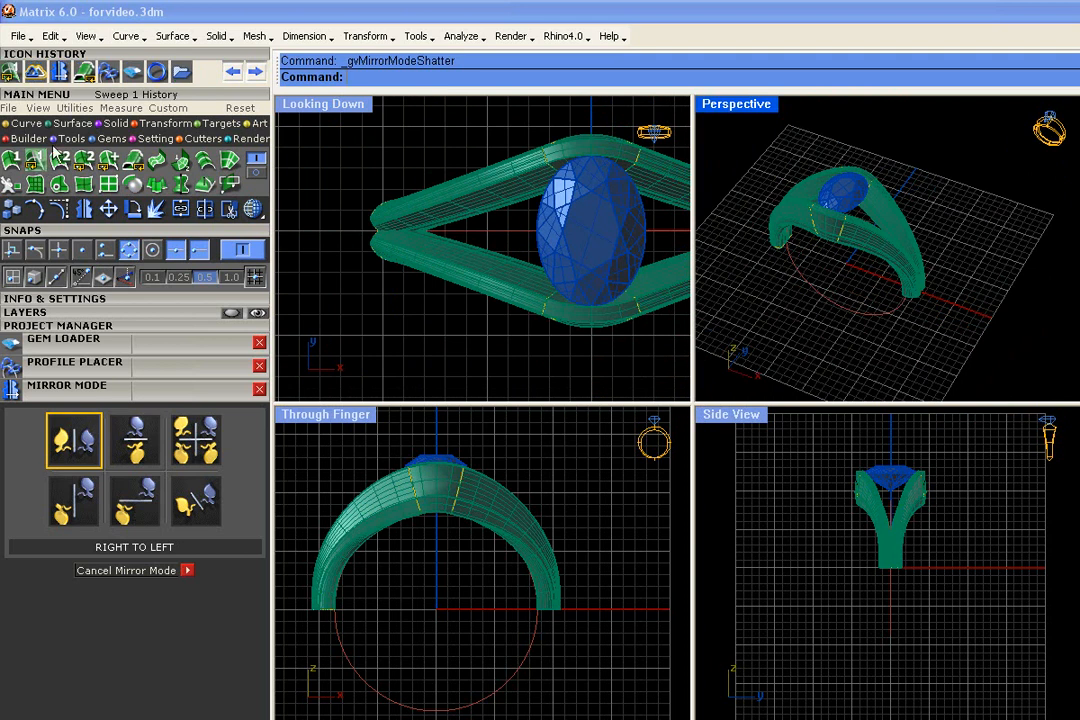
pyautogui.click(897, 320)
pyautogui.click(922, 303)
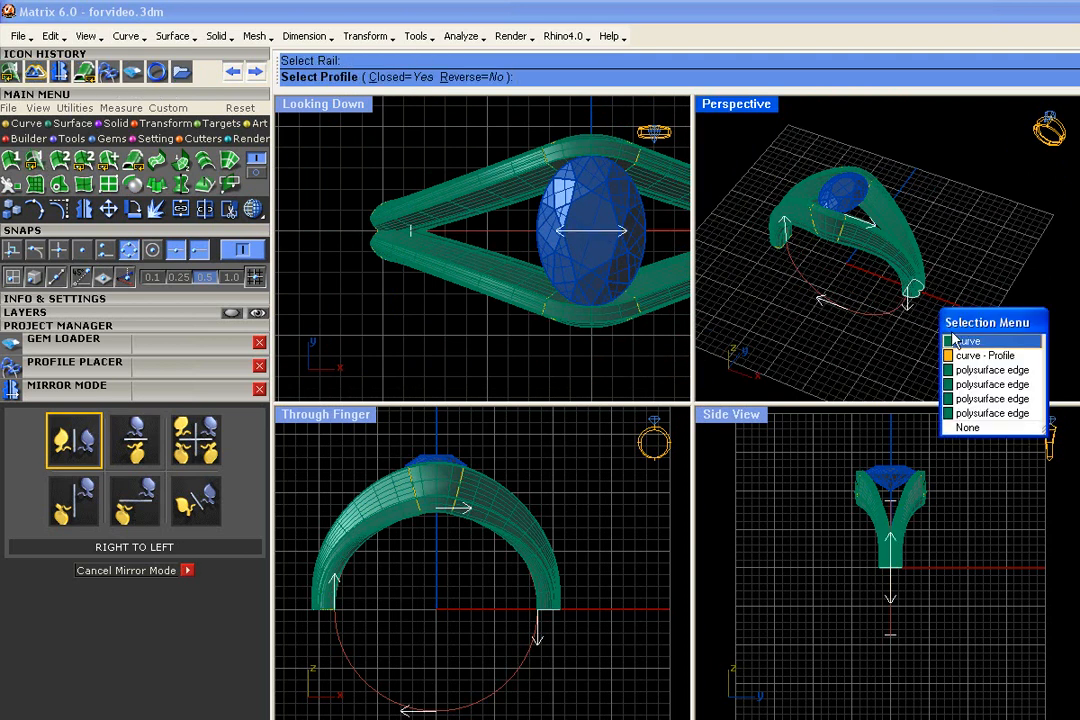
pyautogui.click(990, 356)
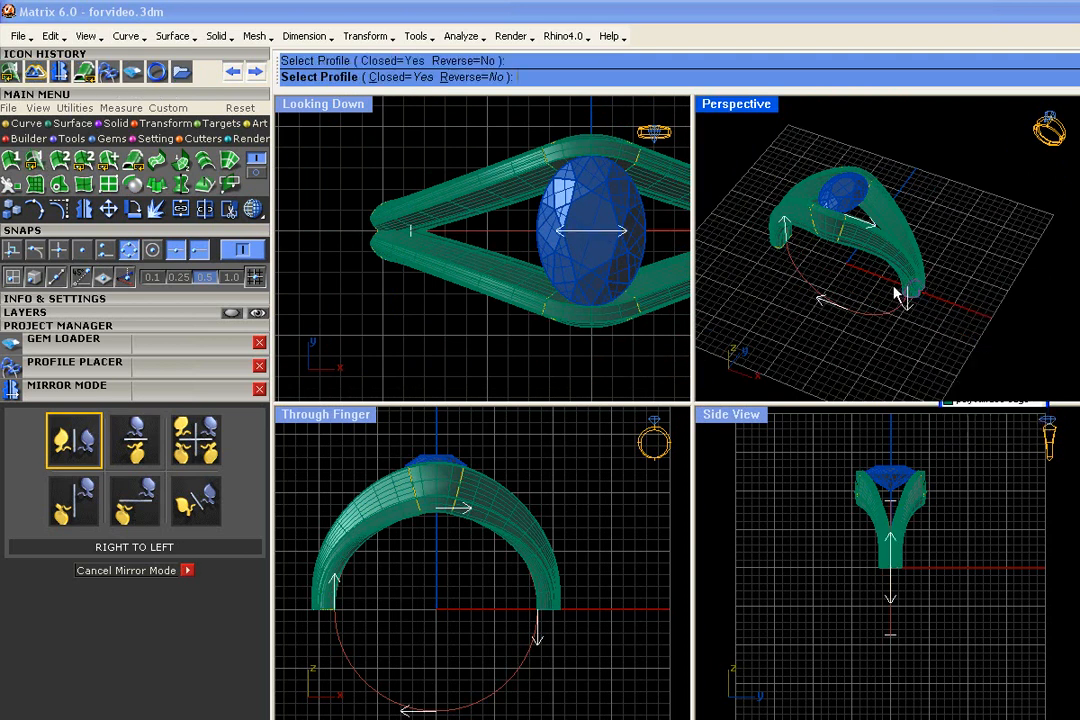
pyautogui.click(540, 77)
pyautogui.click(781, 256)
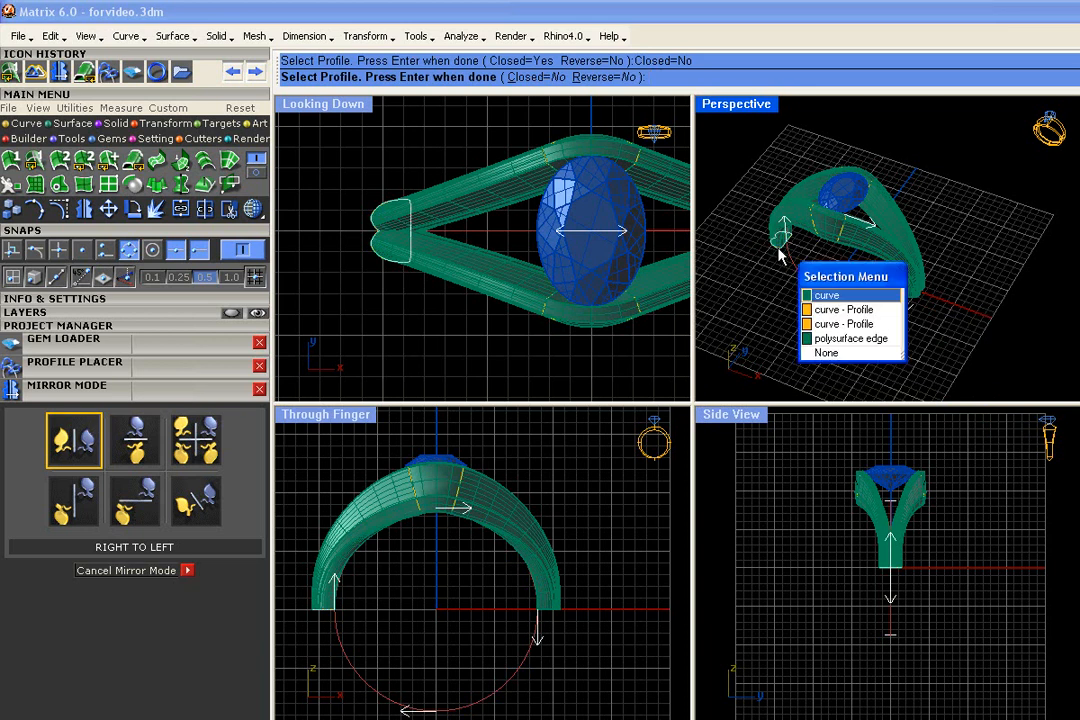
pyautogui.click(829, 295)
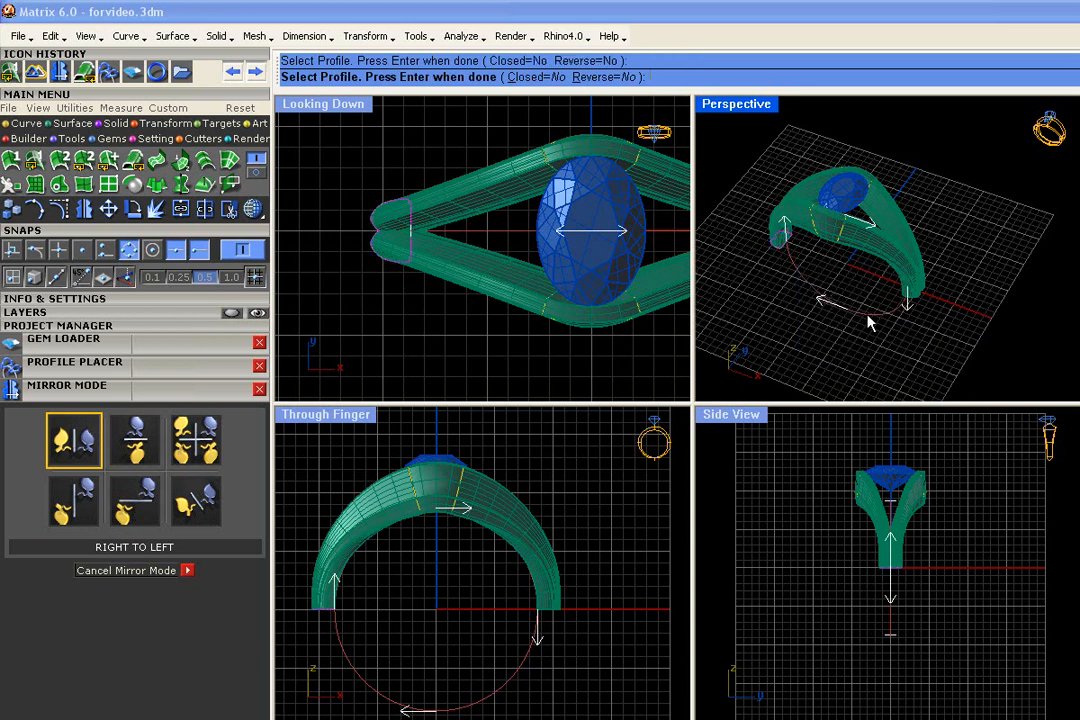
pyautogui.press('Return')
# Inspect the completed ring band in the Perspective view and the split arms beside the diamond in the Side View
pyautogui.moveTo(928, 253)
pyautogui.mouseDown(button='right')
pyautogui.moveTo(911, 265)
pyautogui.moveTo(925, 195)
pyautogui.moveTo(918, 248)
pyautogui.mouseUp(button='right')
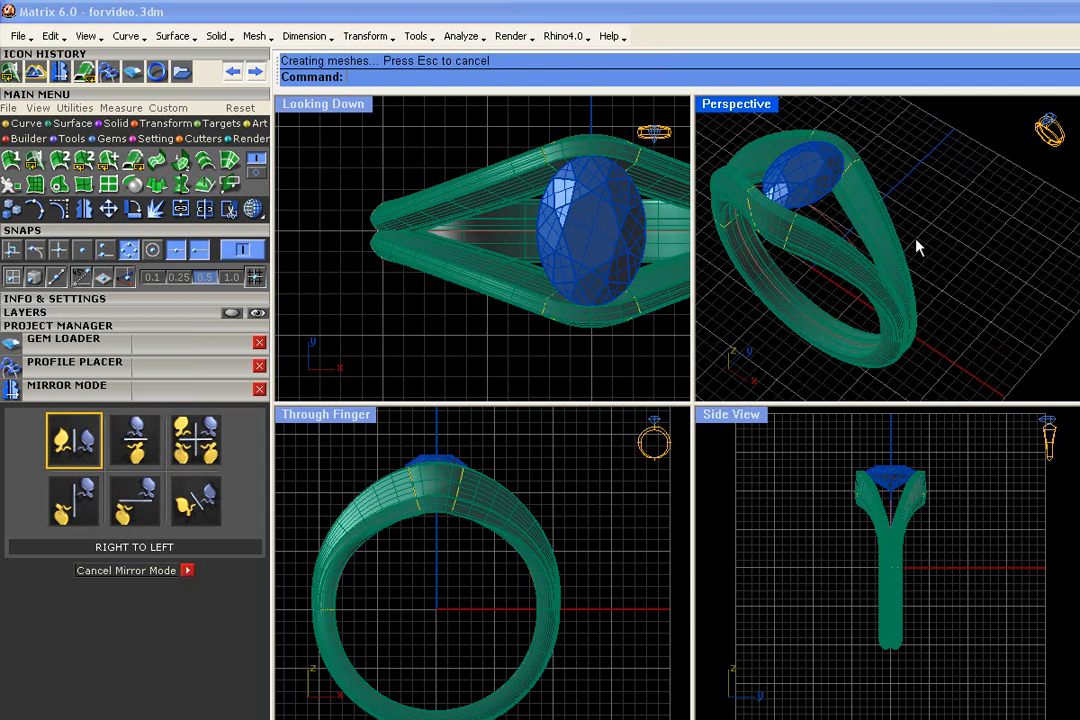
pyautogui.moveTo(918, 248)
pyautogui.mouseDown(button='right')
pyautogui.moveTo(832, 212)
pyautogui.moveTo(923, 272)
pyautogui.mouseUp(button='right')
pyautogui.scroll(3, 886, 517)
pyautogui.scroll(3, 886, 517)
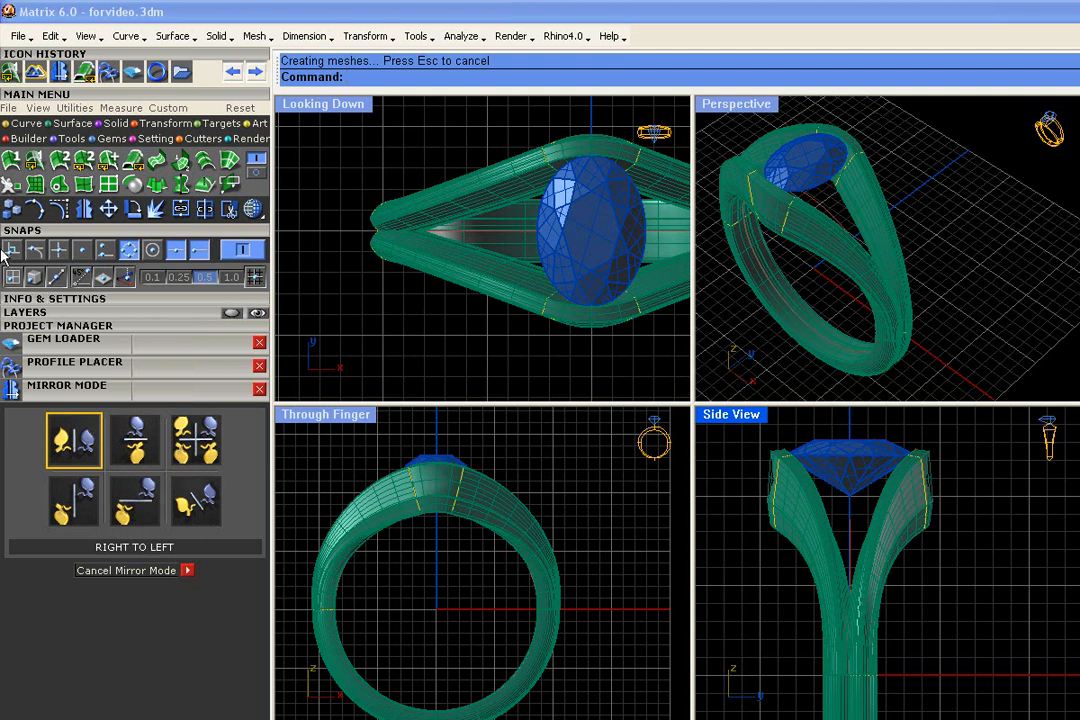
pyautogui.scroll(4, 824, 492)
pyautogui.scroll(-4, 913, 520)
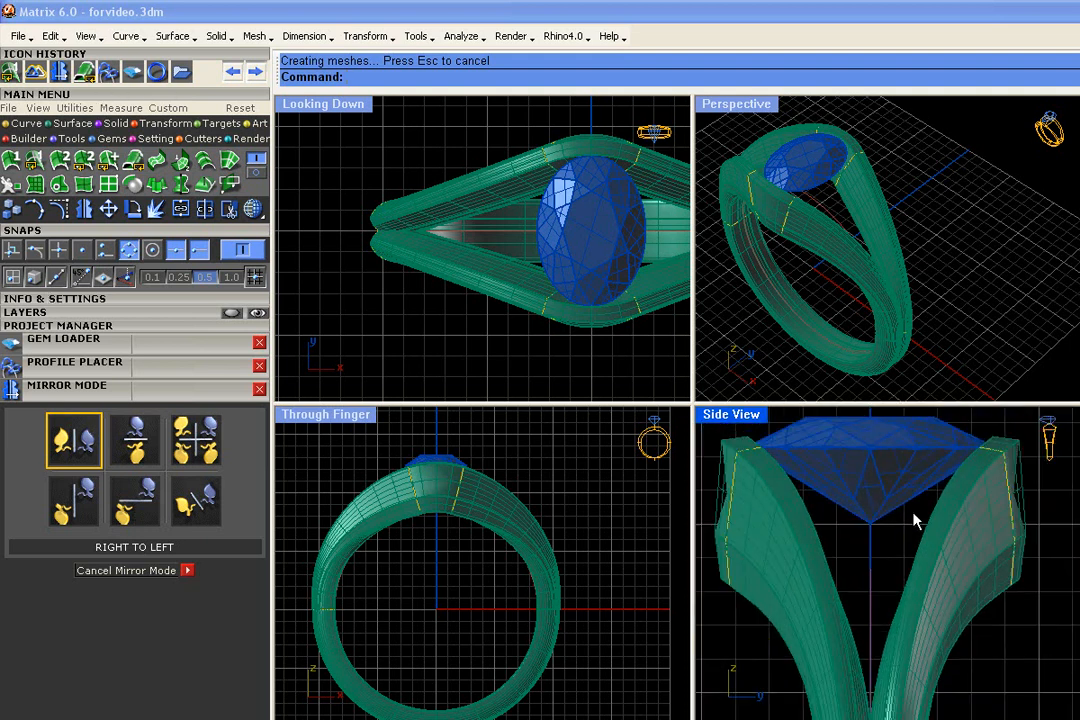
# Frame the whole ring in the Perspective view and save it as version 10 of the 000Hibiscus project
pyautogui.moveTo(816, 244); pyautogui.dragTo(1058, 112, button='right')
pyautogui.moveTo(1058, 112); pyautogui.dragTo(720, 362)
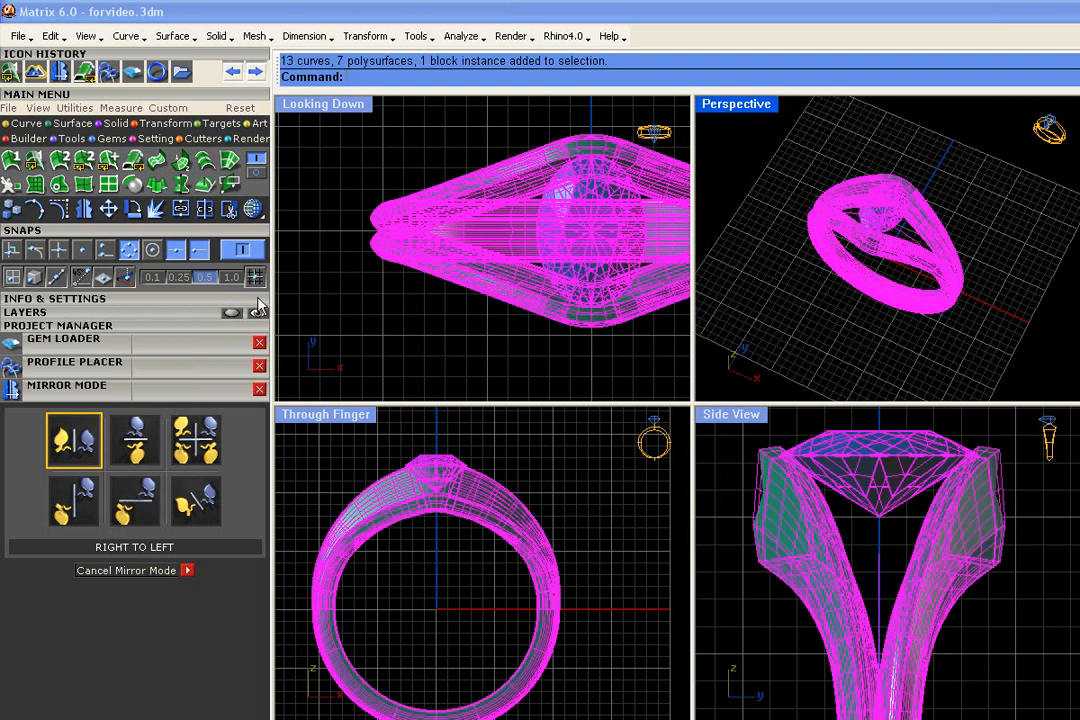
pyautogui.click(145, 322)
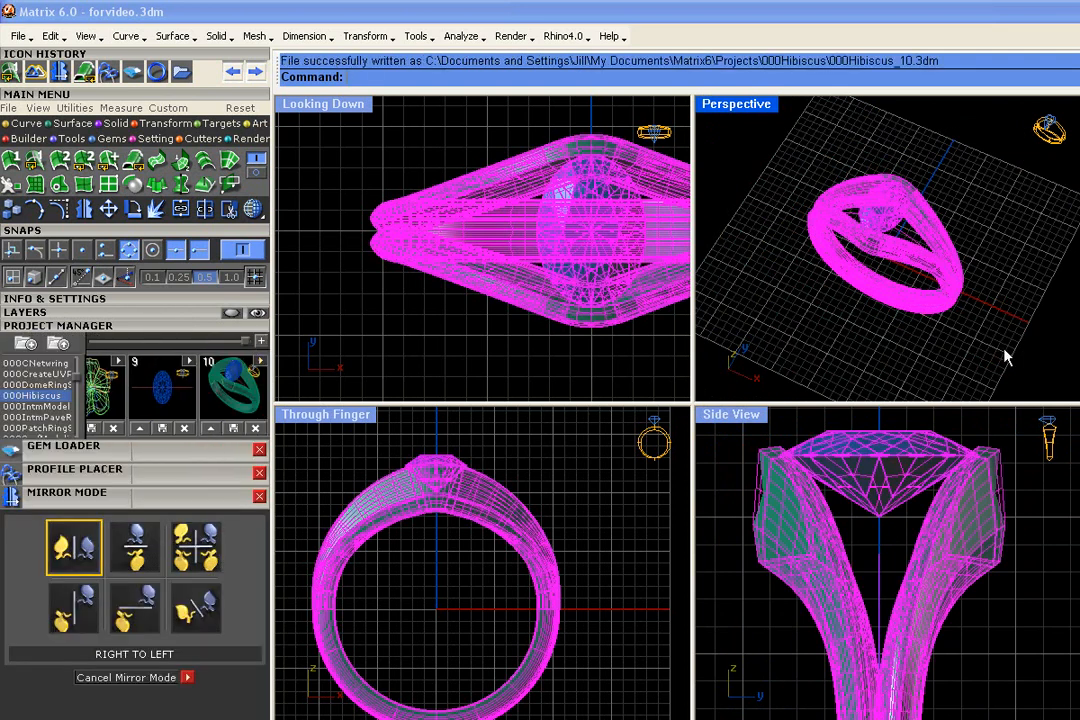
# Draw a horizontal line on the User 01 layer in the Side View, across the lower diamond and past both split arms
pyautogui.click(90, 312)
pyautogui.click(26, 123)
pyautogui.click(35, 159)
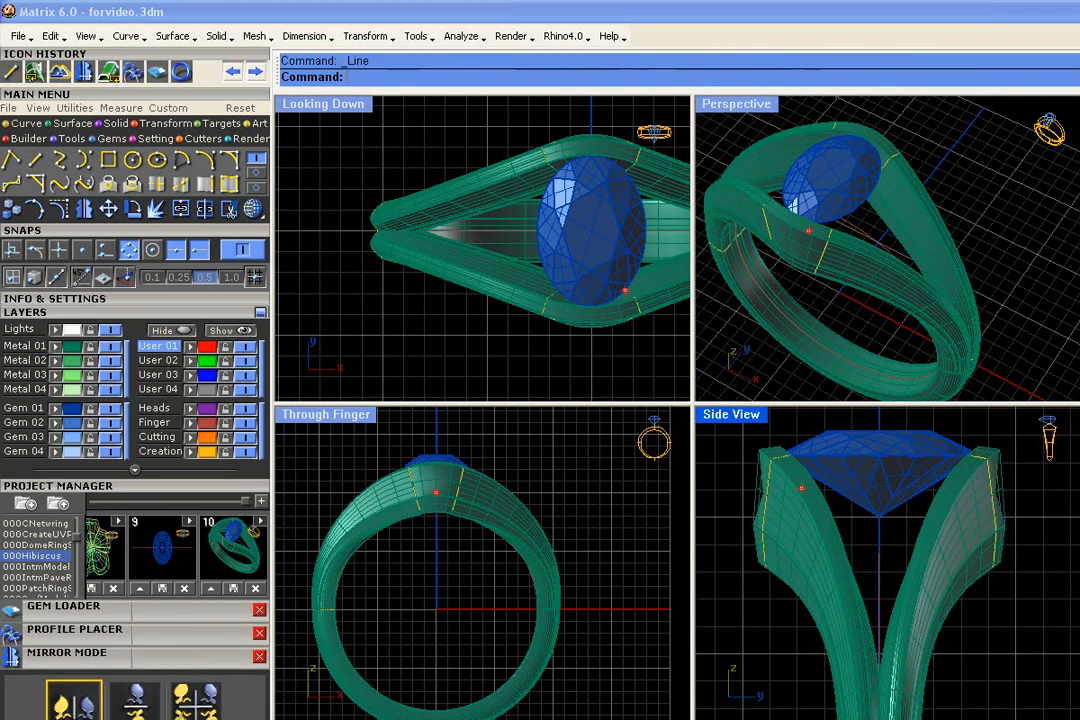
pyautogui.scroll(-3, 887, 500)
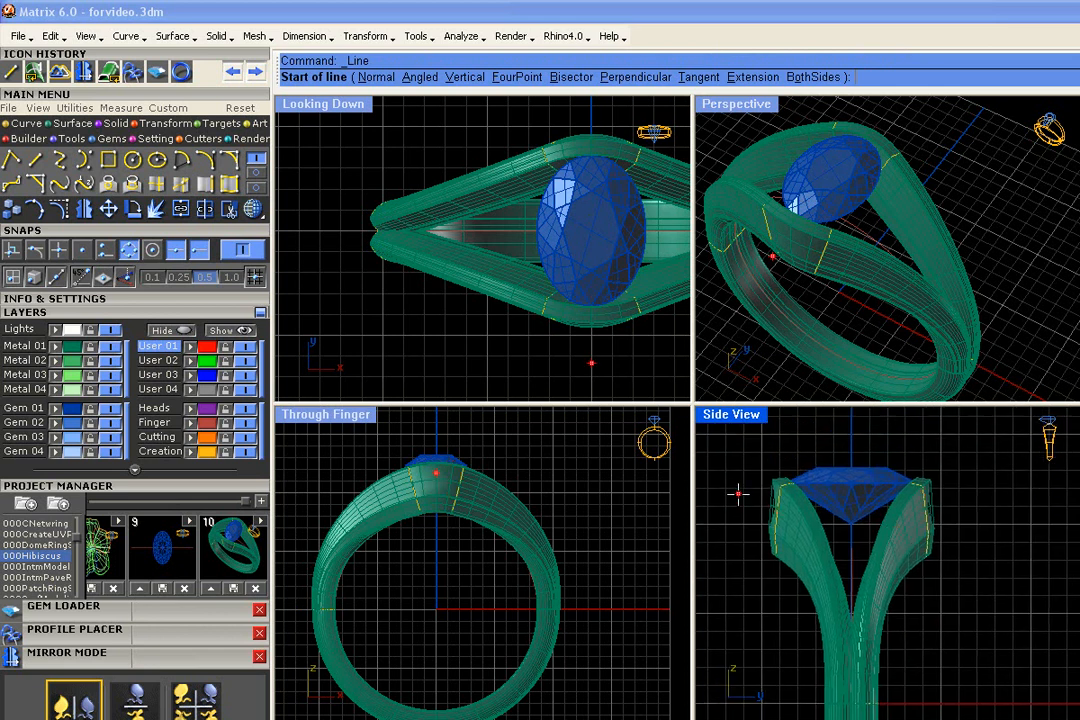
pyautogui.click(738, 492)
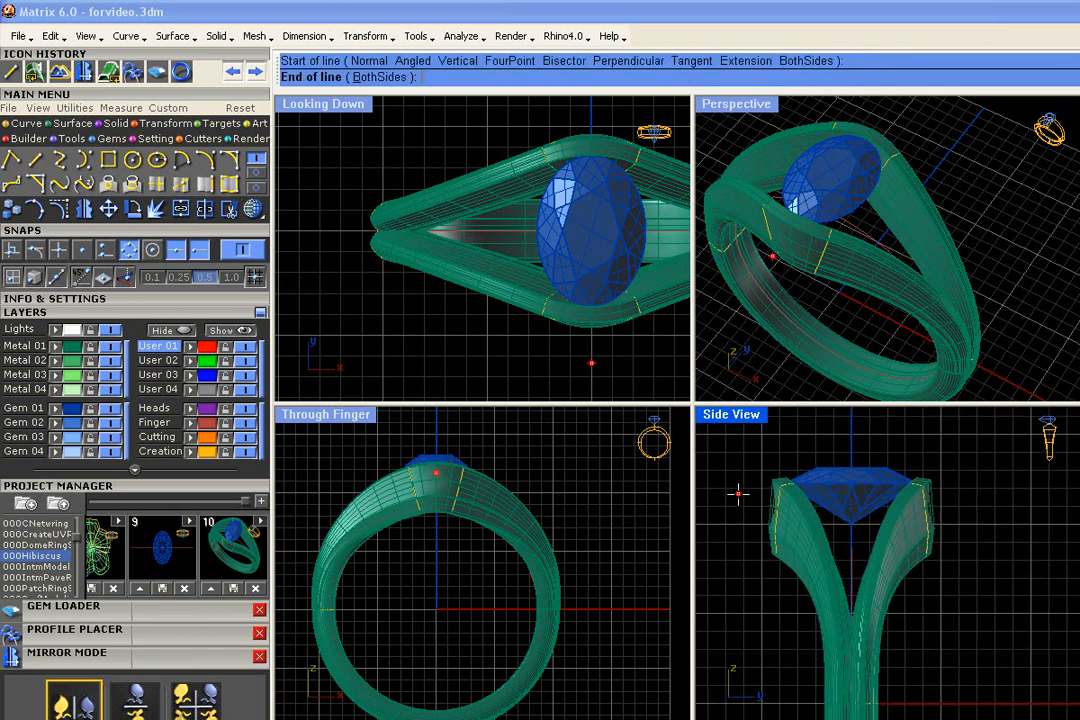
pyautogui.click(958, 492)
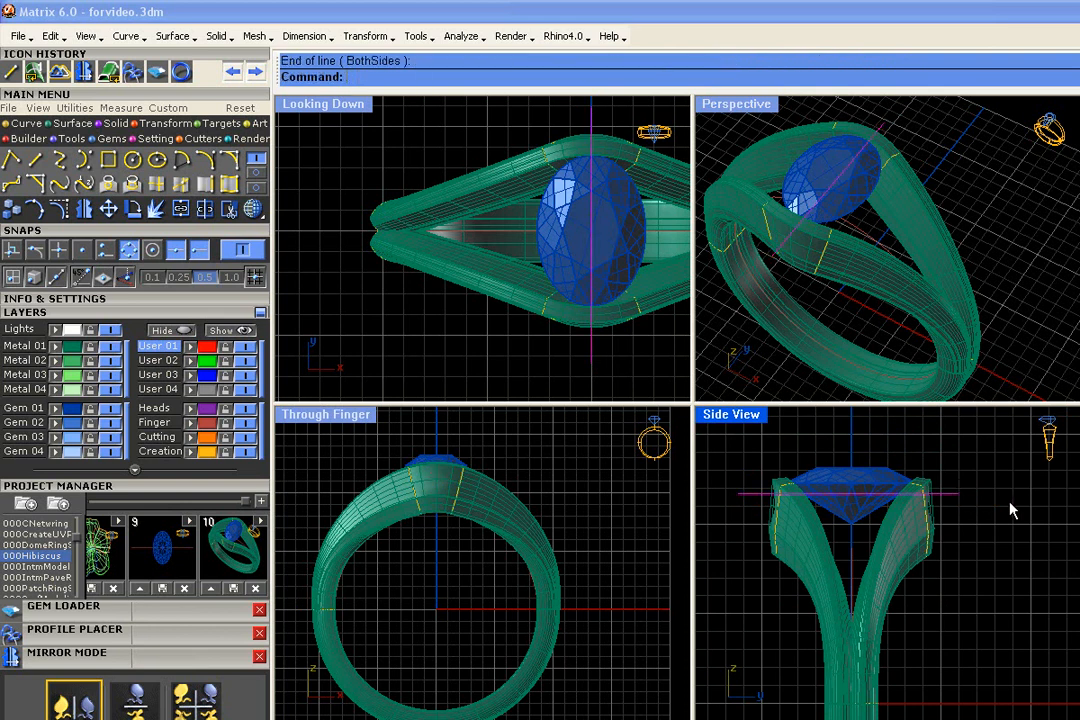
# Move the line sideways in the Looking Down view to just past the diamond's right edge
pyautogui.moveTo(600, 340); pyautogui.dragTo(468, 300, button='right')
pyautogui.moveTo(462, 316); pyautogui.dragTo(530, 316)
pyautogui.scroll(5, 489, 477)
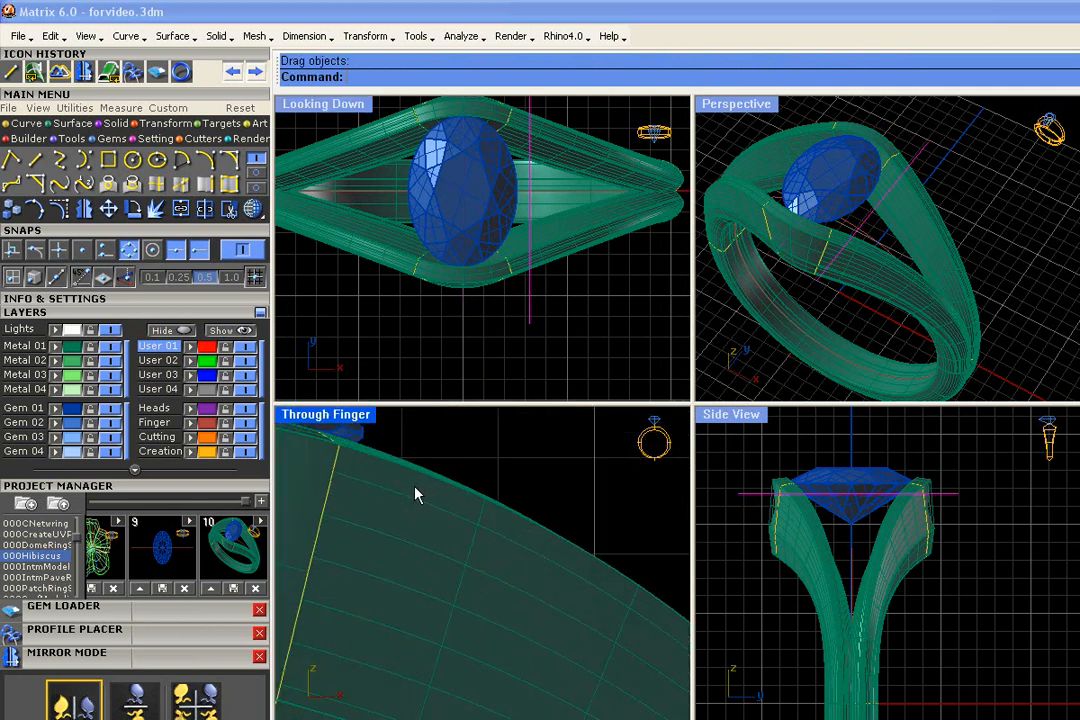
pyautogui.scroll(-3, 542, 345)
# Copy the line horizontally in the Looking Down view to a second position farther from the diamond, near the point where the shank closes
pyautogui.click(10, 182)
pyautogui.click(487, 304)
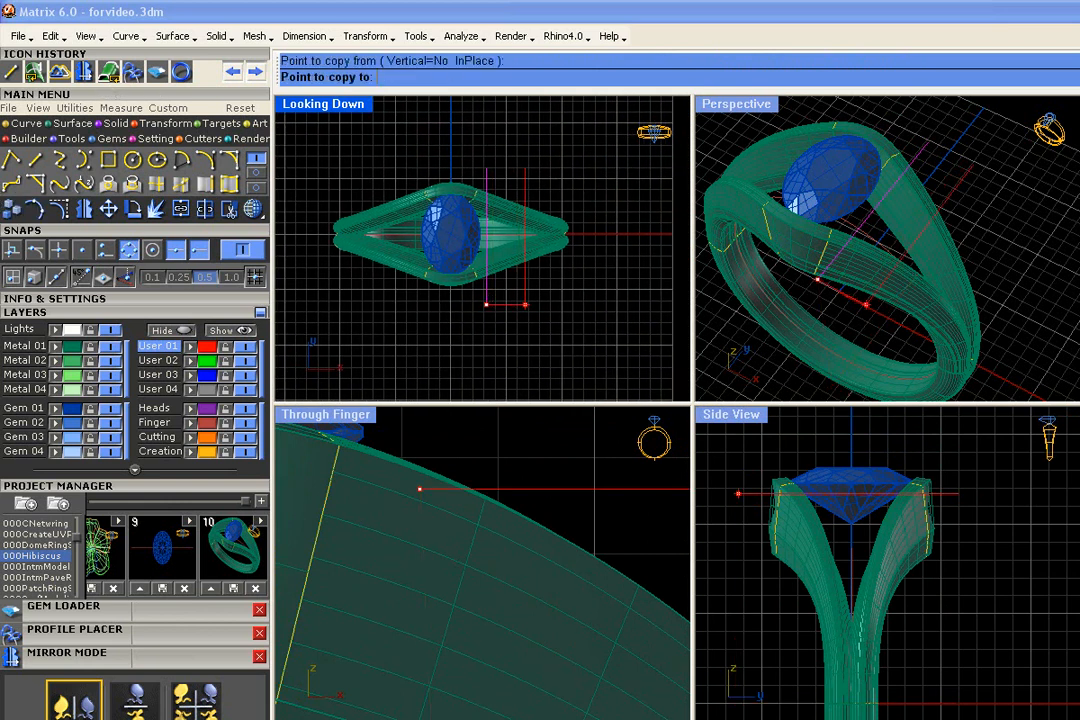
pyautogui.click(519, 304)
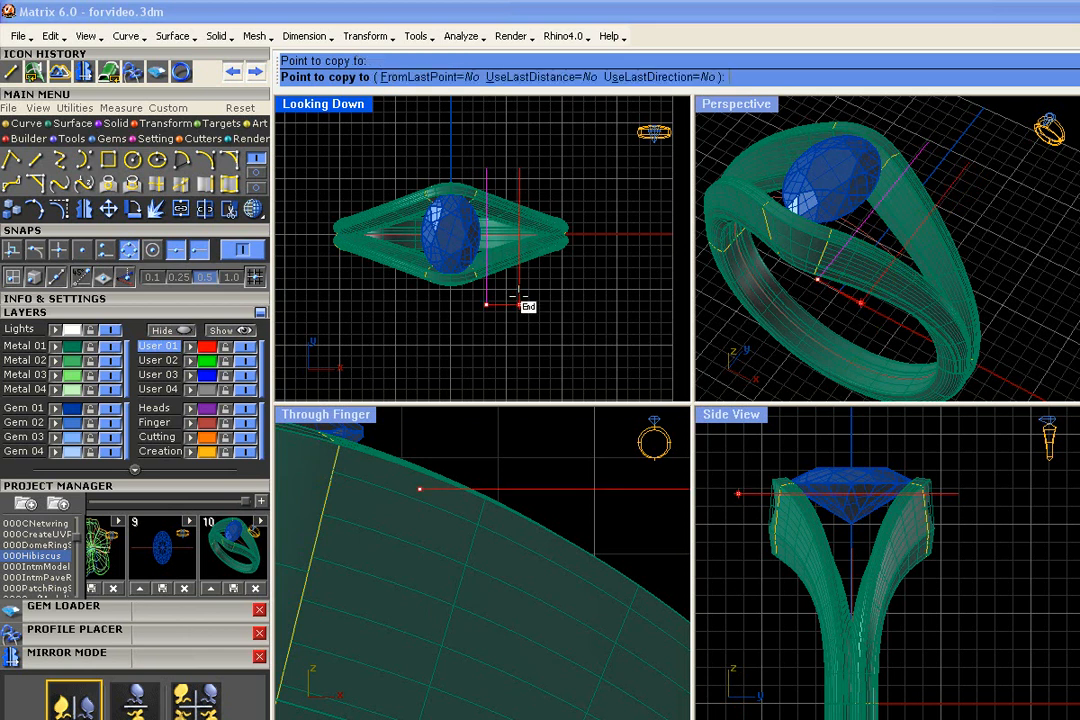
pyautogui.press('Return')
pyautogui.click(518, 296)
pyautogui.scroll(-12, 475, 491)
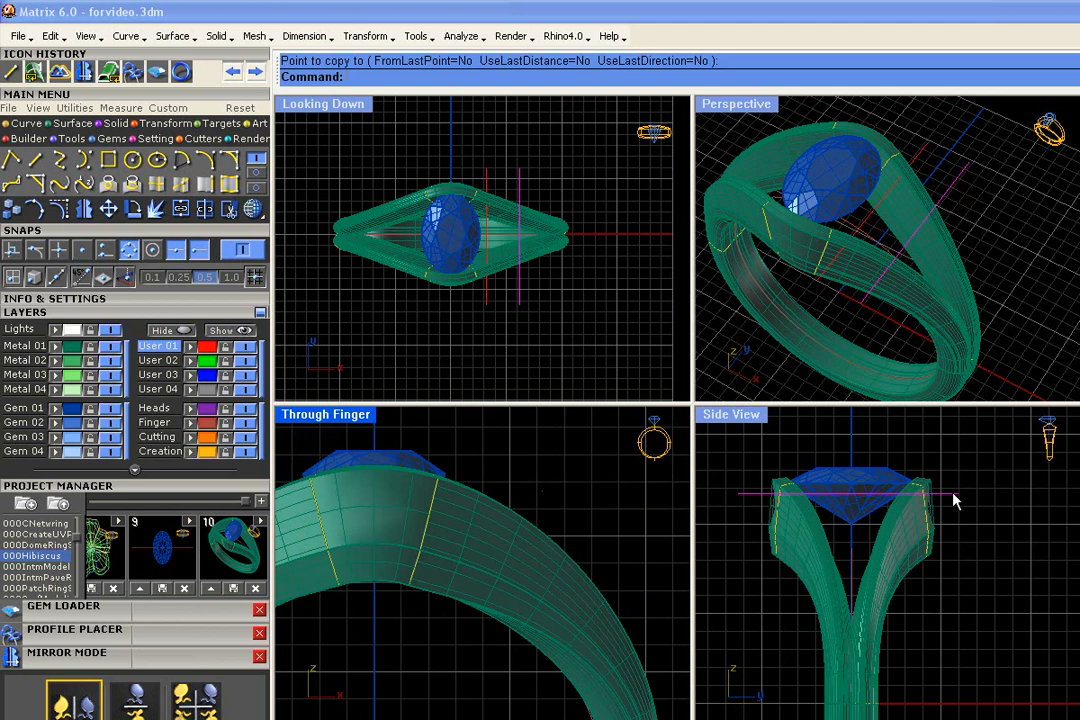
# Lower the copied line in the Side View to the level of the bottom ends of the split arms' profiles
pyautogui.moveTo(954, 495); pyautogui.dragTo(955, 585)
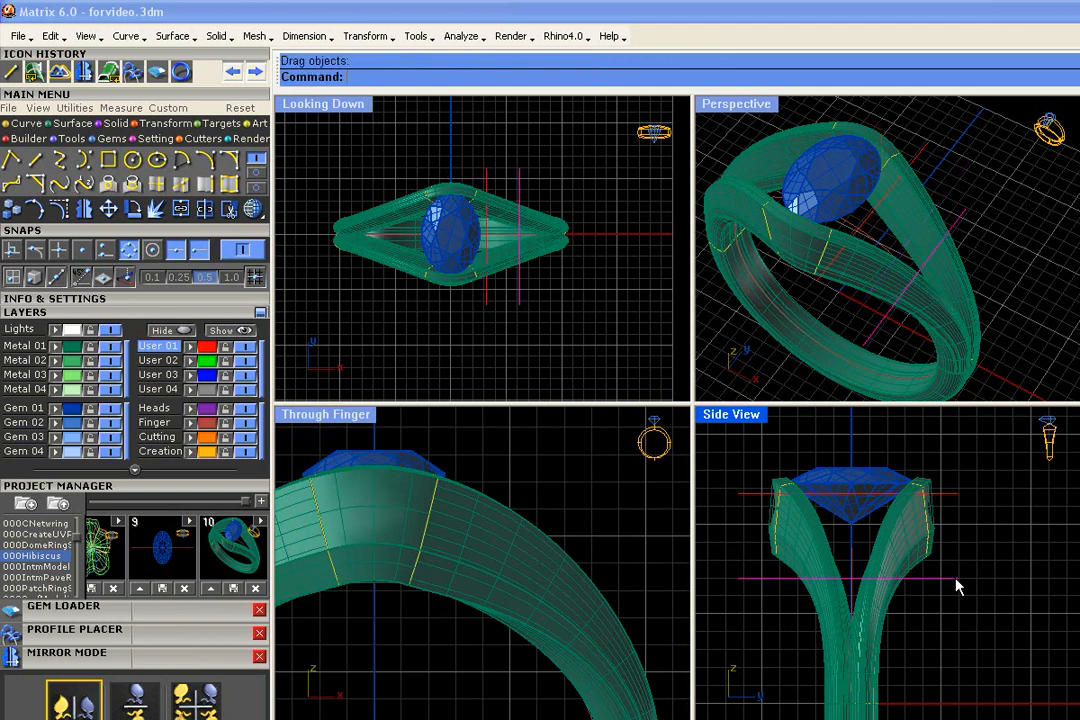
pyautogui.moveTo(1015, 267); pyautogui.dragTo(838, 382, button='right')
pyautogui.moveTo(935, 345); pyautogui.dragTo(1078, 262, button='right')
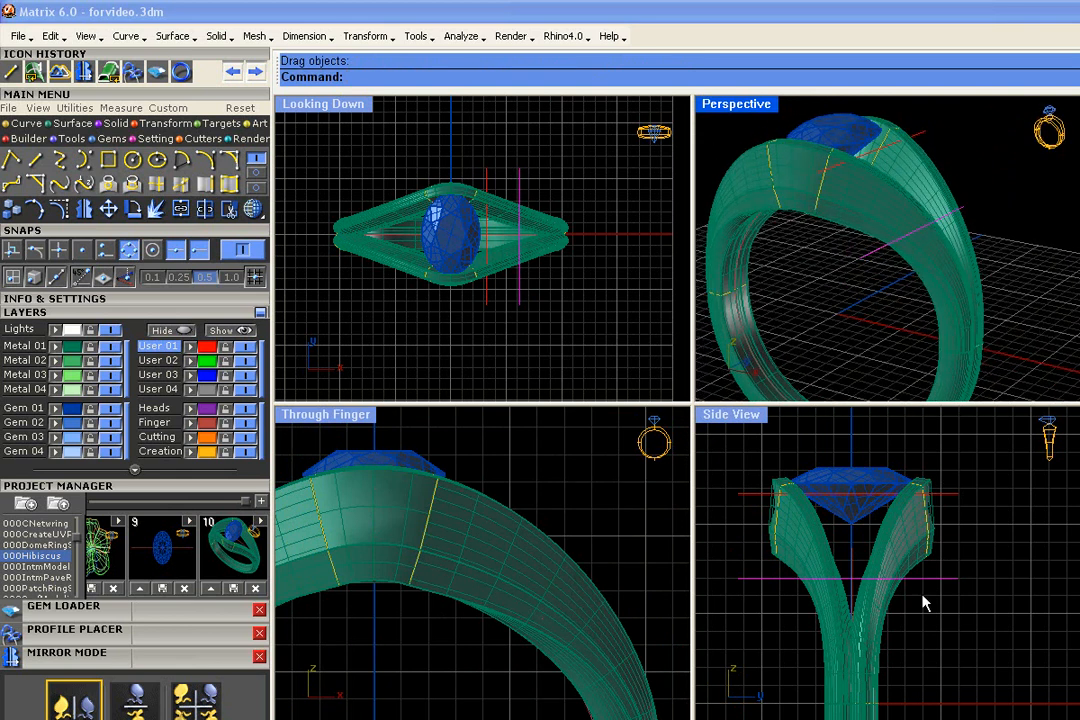
pyautogui.moveTo(958, 380); pyautogui.dragTo(946, 210, button='right')
pyautogui.moveTo(939, 569); pyautogui.dragTo(940, 551)
pyautogui.moveTo(945, 270); pyautogui.dragTo(1040, 262, button='right')
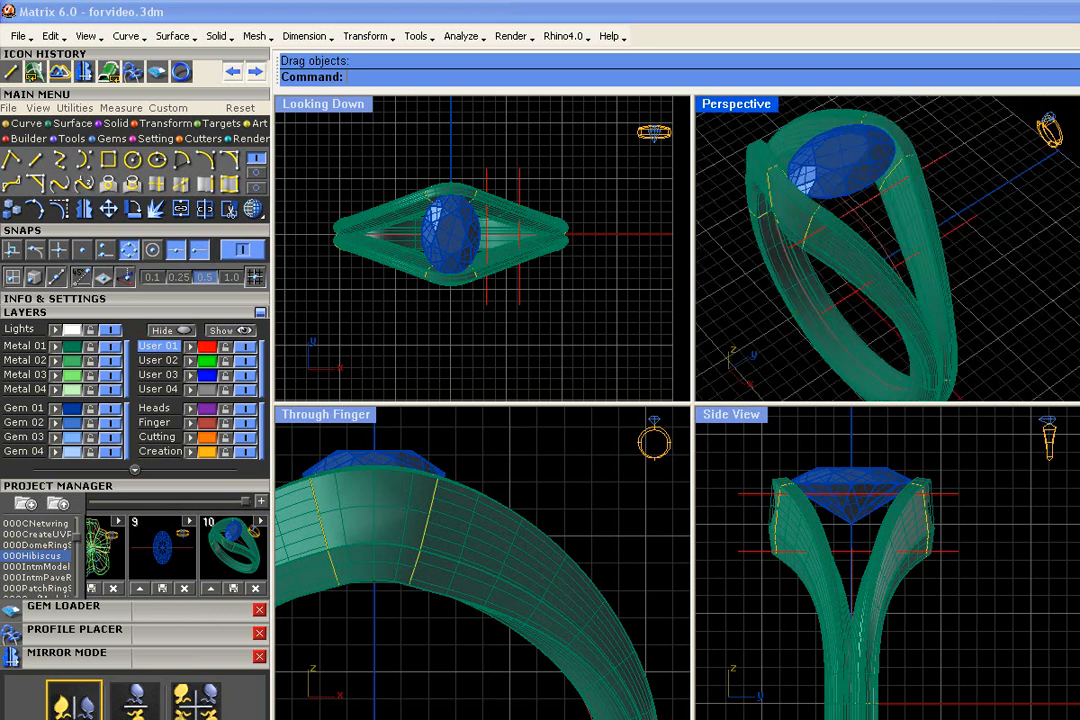
# Build a tapered baguette between the two lines with the Tapered Baguette Between Two Curves tool
pyautogui.click(110, 138)
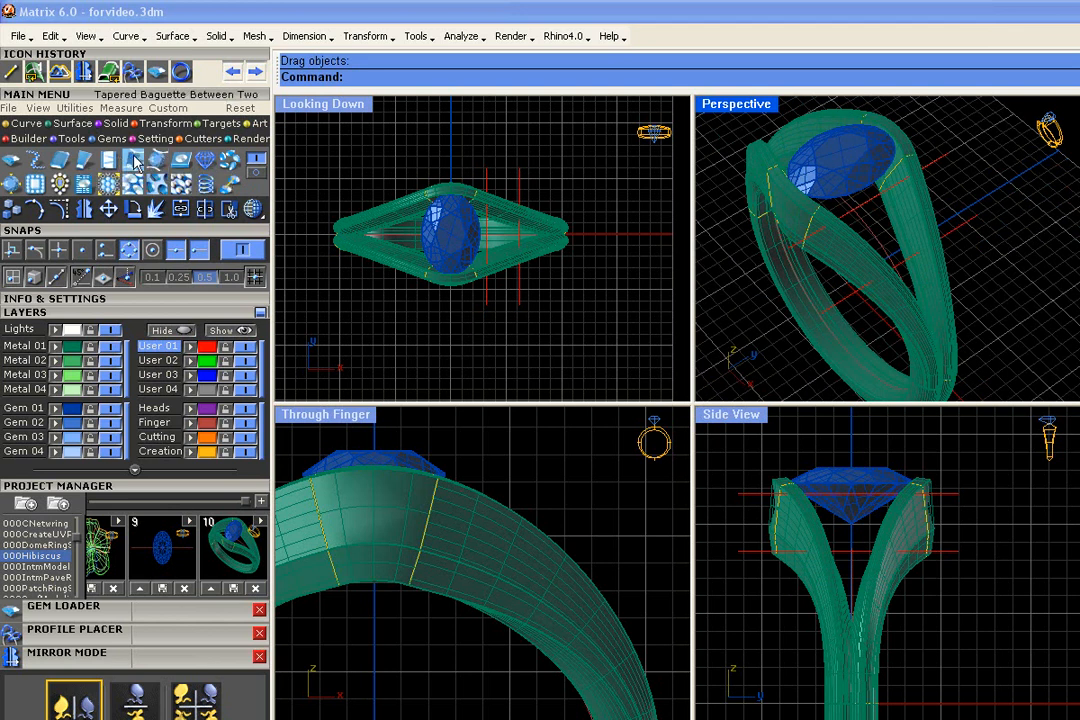
pyautogui.click(135, 162)
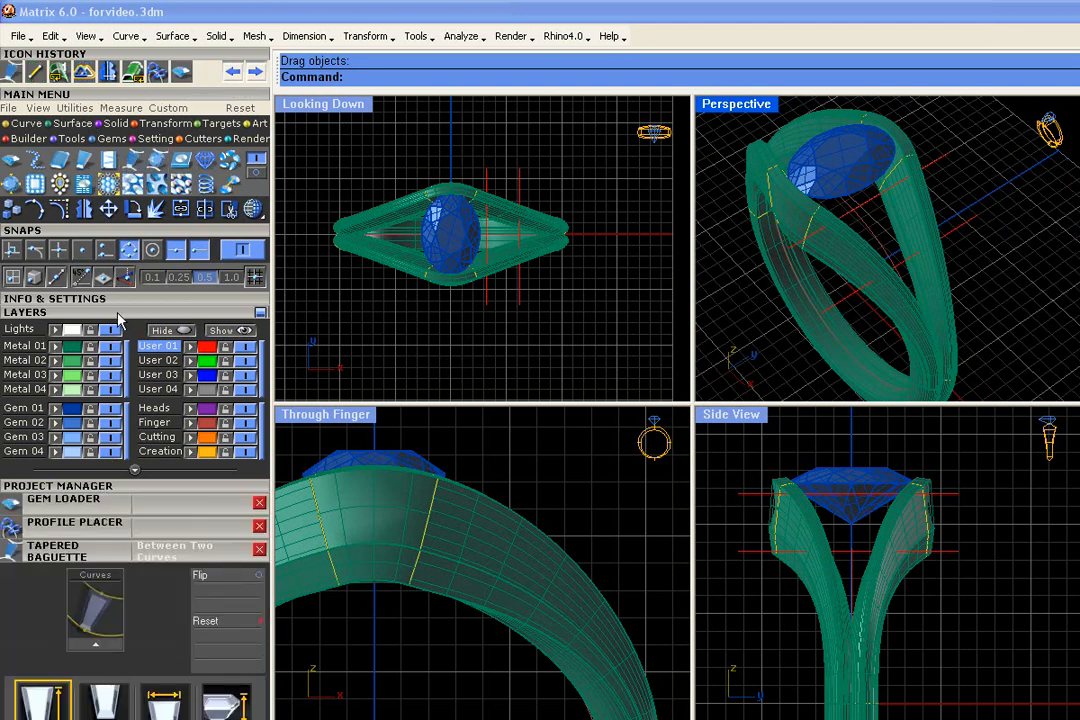
pyautogui.click(120, 314)
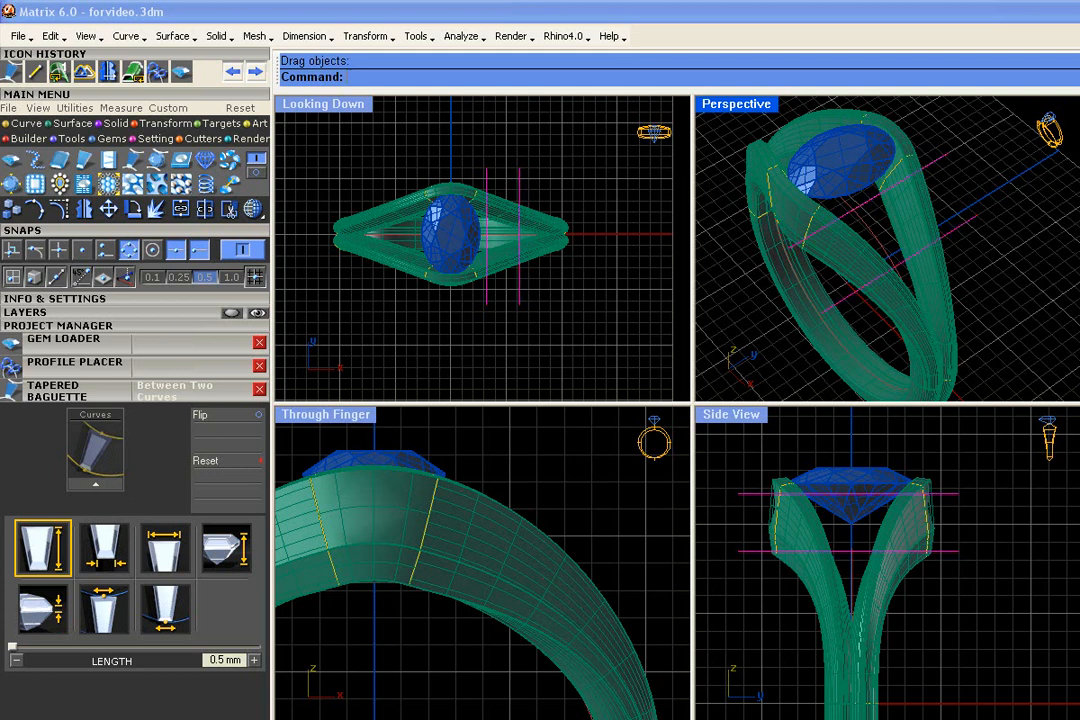
pyautogui.click(97, 489)
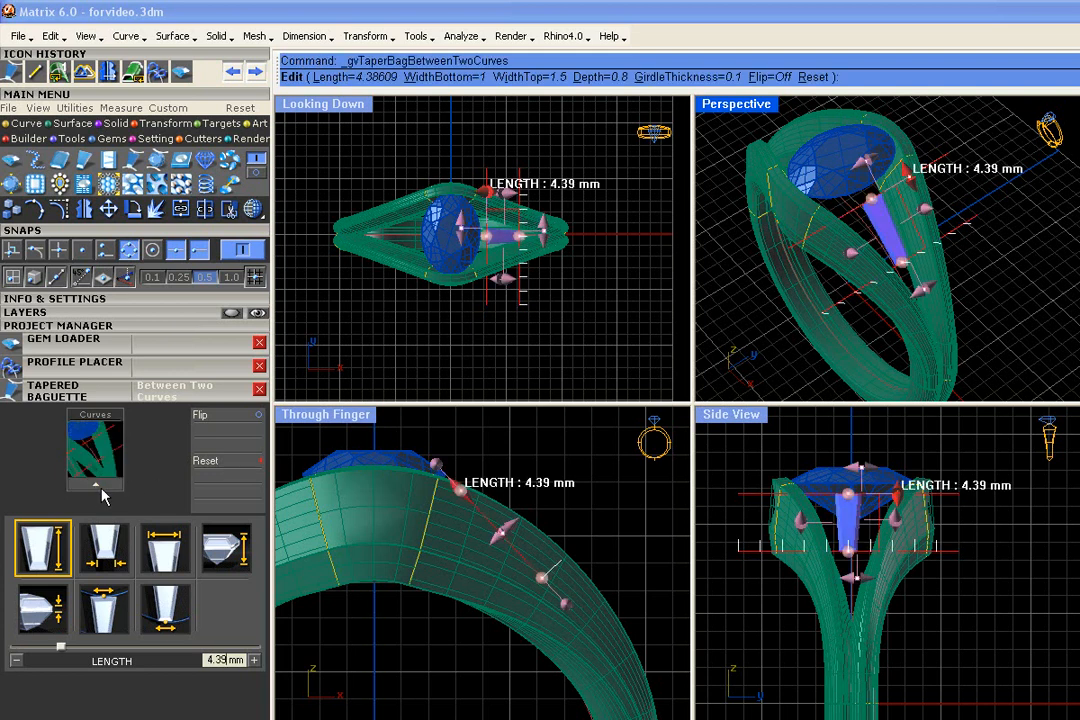
# Widen the baguette to about 5.06 mm at the top and 2.79 mm at the bottom, and adjust Point B to about 0.51
pyautogui.moveTo(890, 282); pyautogui.dragTo(848, 160, button='right')
pyautogui.scroll(6, 1008, 211)
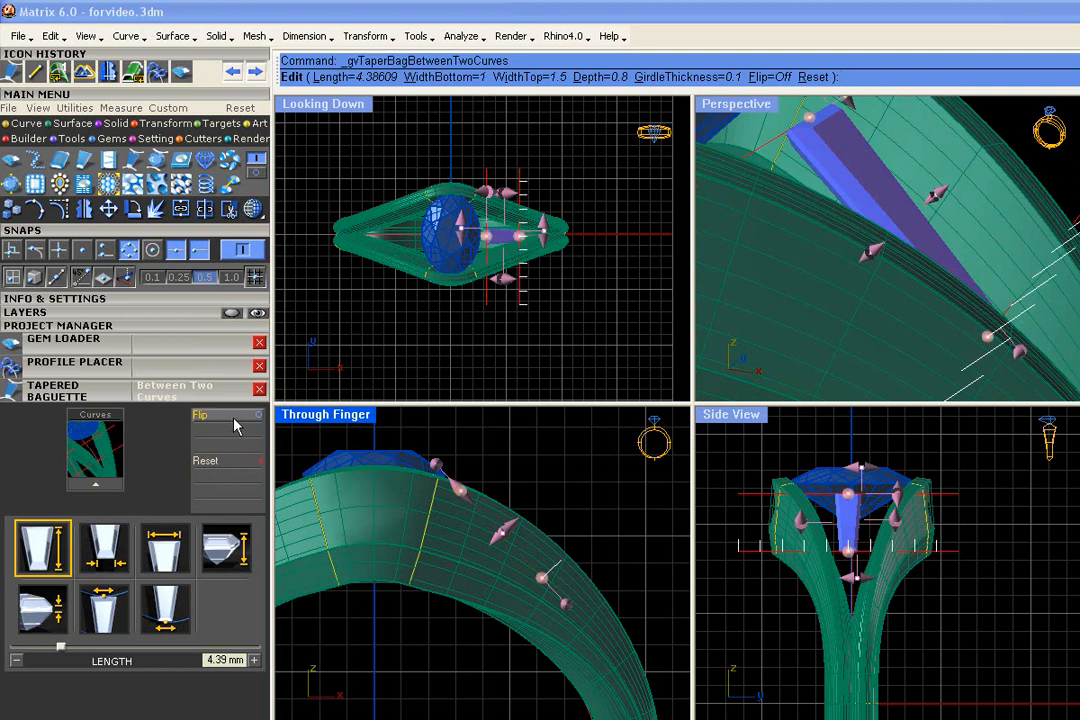
pyautogui.scroll(-5, 963, 318)
pyautogui.scroll(5, 963, 318)
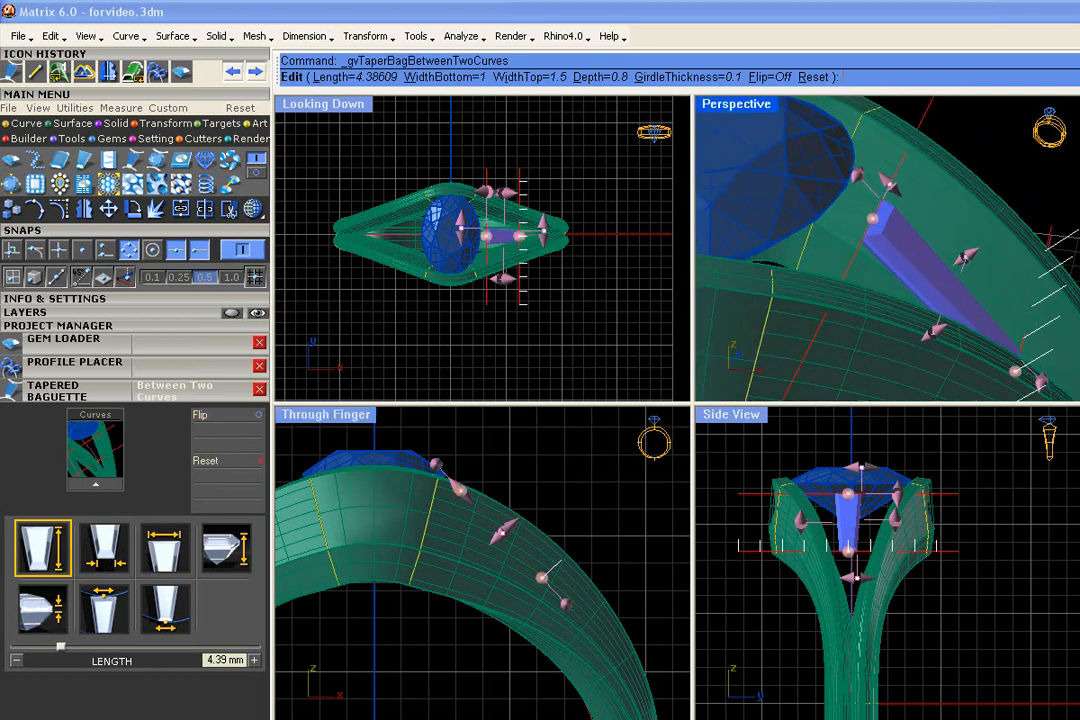
pyautogui.moveTo(963, 318); pyautogui.dragTo(868, 355, button='right')
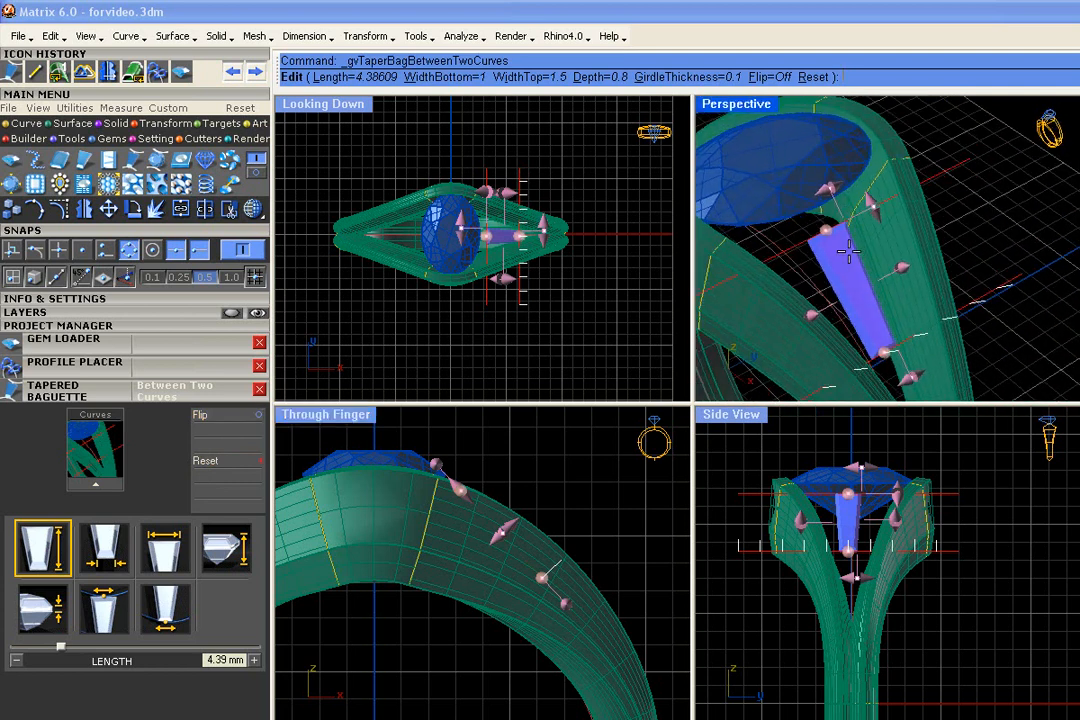
pyautogui.moveTo(831, 192); pyautogui.dragTo(880, 182)
pyautogui.moveTo(900, 360); pyautogui.dragTo(932, 365)
pyautogui.moveTo(962, 345); pyautogui.dragTo(882, 321, button='right')
pyautogui.click(801, 188)
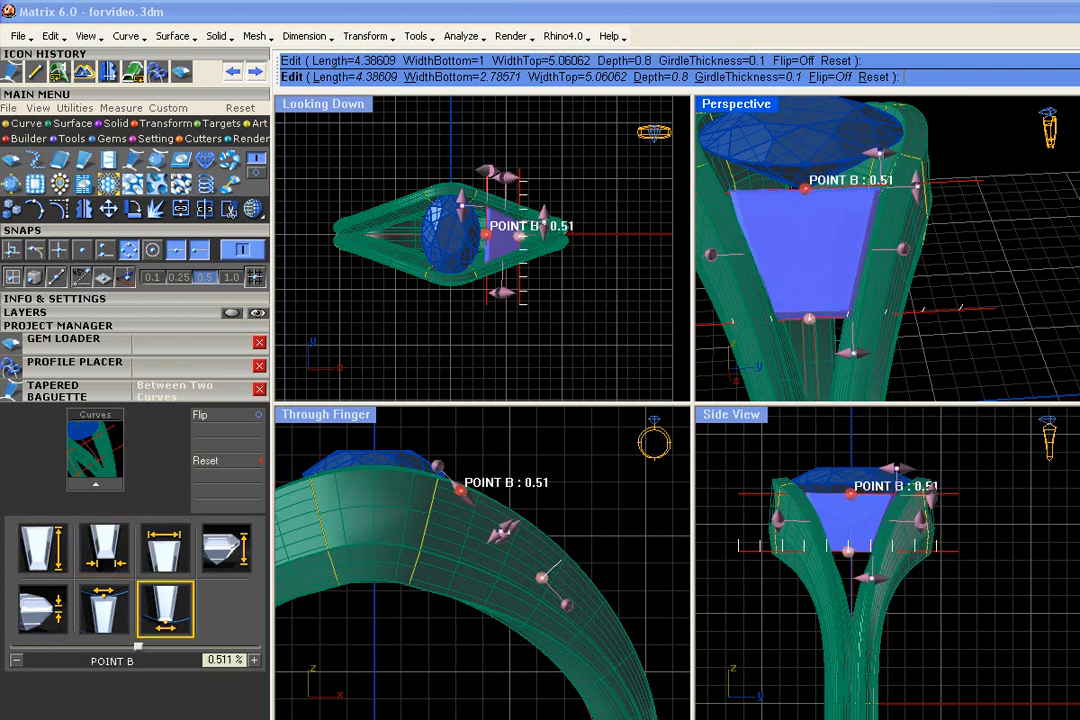
pyautogui.moveTo(801, 188)
pyautogui.mouseDown()
pyautogui.moveTo(870, 182)
pyautogui.moveTo(796, 186)
pyautogui.mouseUp()
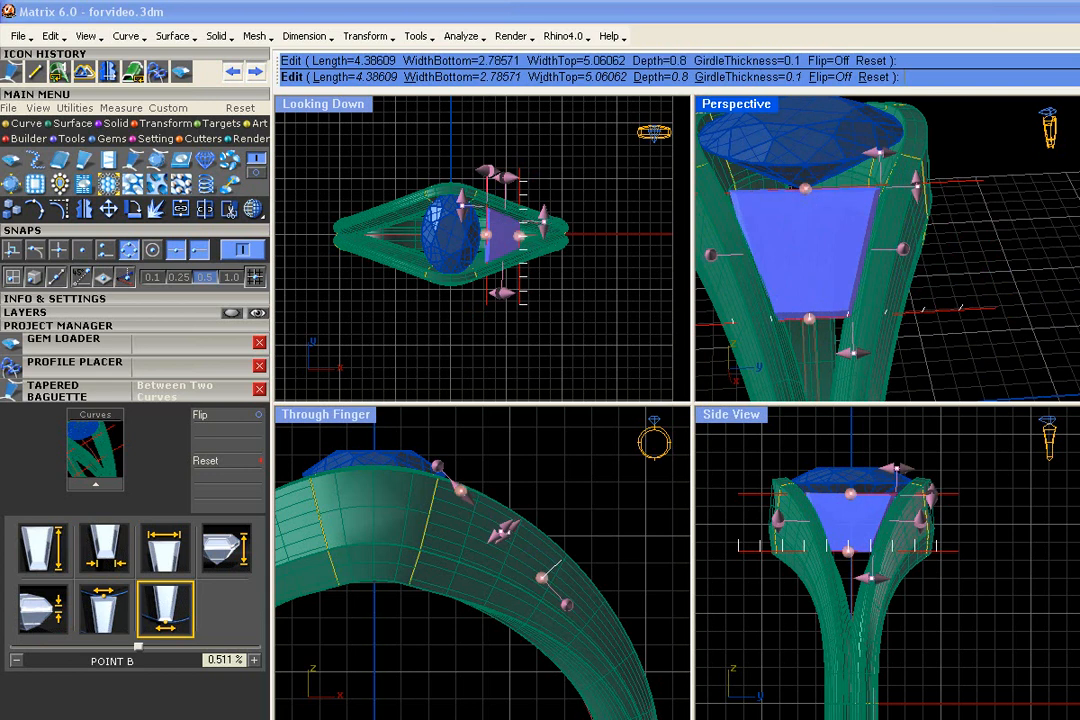
# Shift the baguette's lower end along its line and narrow the gem to about 4.54 mm top width and 2.21 mm bottom width
pyautogui.moveTo(806, 318)
pyautogui.mouseDown()
pyautogui.moveTo(735, 318)
pyautogui.moveTo(815, 318)
pyautogui.mouseUp()
pyautogui.moveTo(875, 148); pyautogui.dragTo(865, 148)
pyautogui.moveTo(858, 350); pyautogui.dragTo(851, 351)
# Turn off shading and increase the tapered baguette's depth to about 1.56 mm, keeping a 0.1 mm girdle thickness
pyautogui.moveTo(760, 312); pyautogui.dragTo(888, 344, button='right')
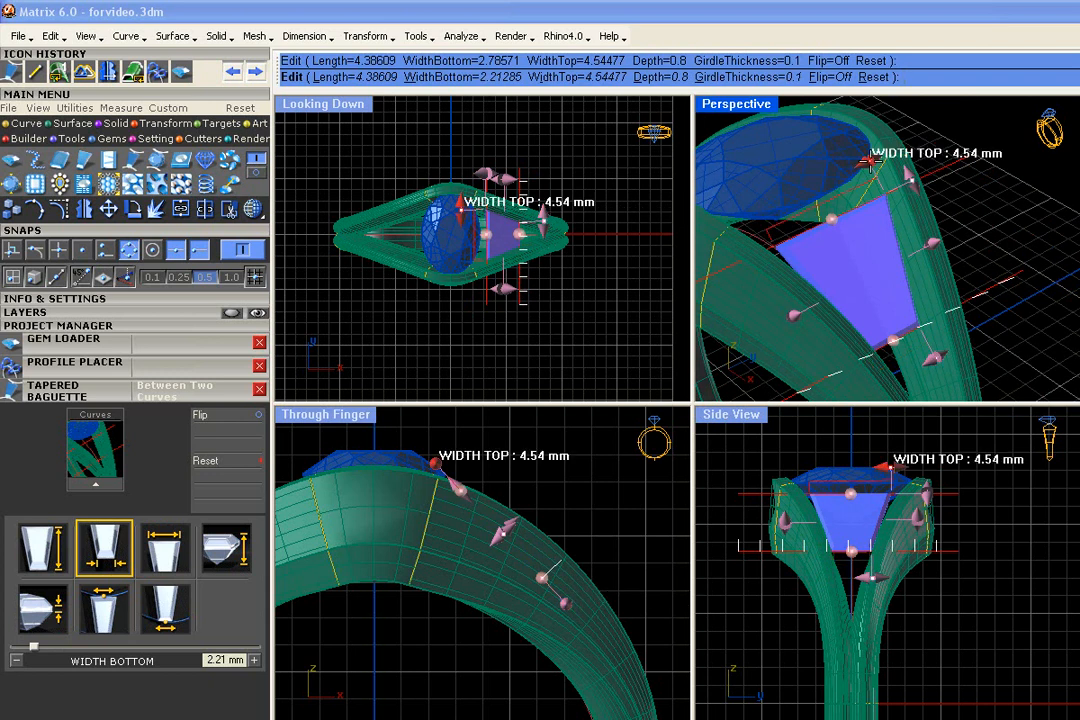
pyautogui.scroll(-3, 863, 306)
pyautogui.moveTo(863, 306); pyautogui.dragTo(1013, 228, button='right')
pyautogui.scroll(3, 935, 268)
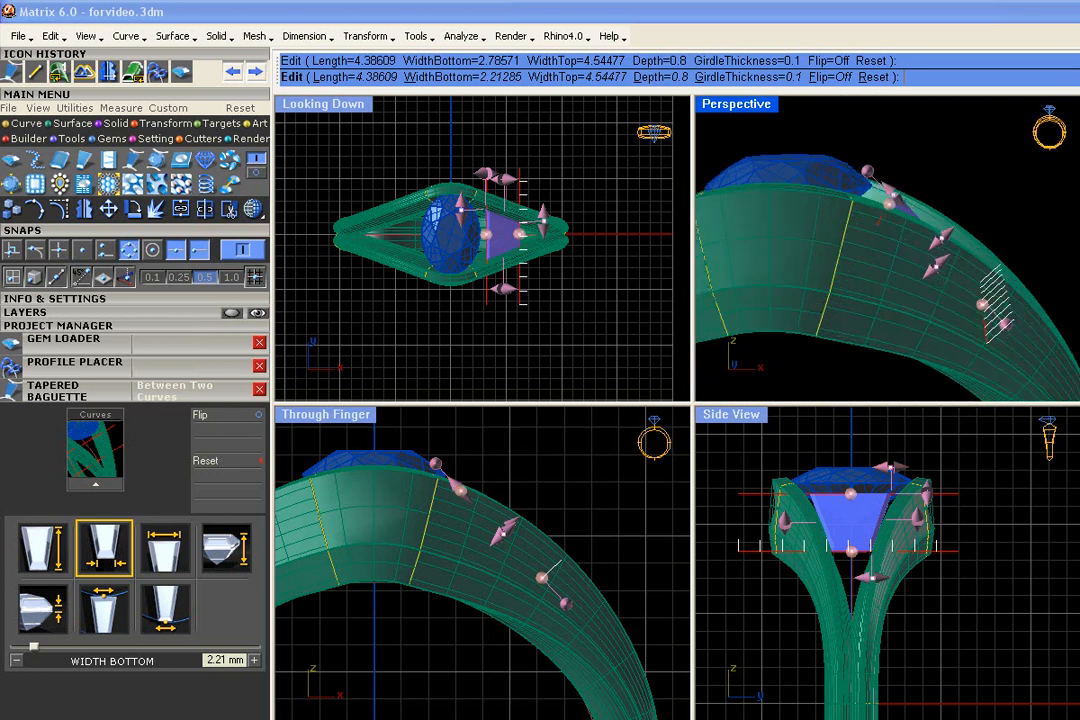
pyautogui.click(939, 262)
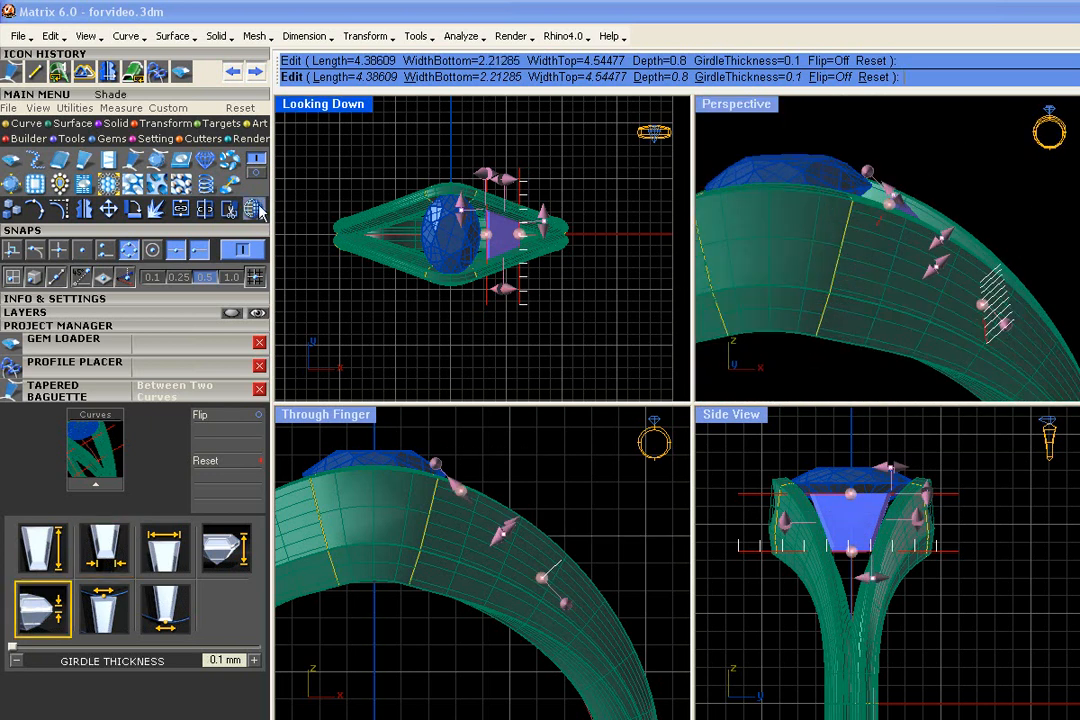
pyautogui.click(257, 213)
pyautogui.click(938, 263)
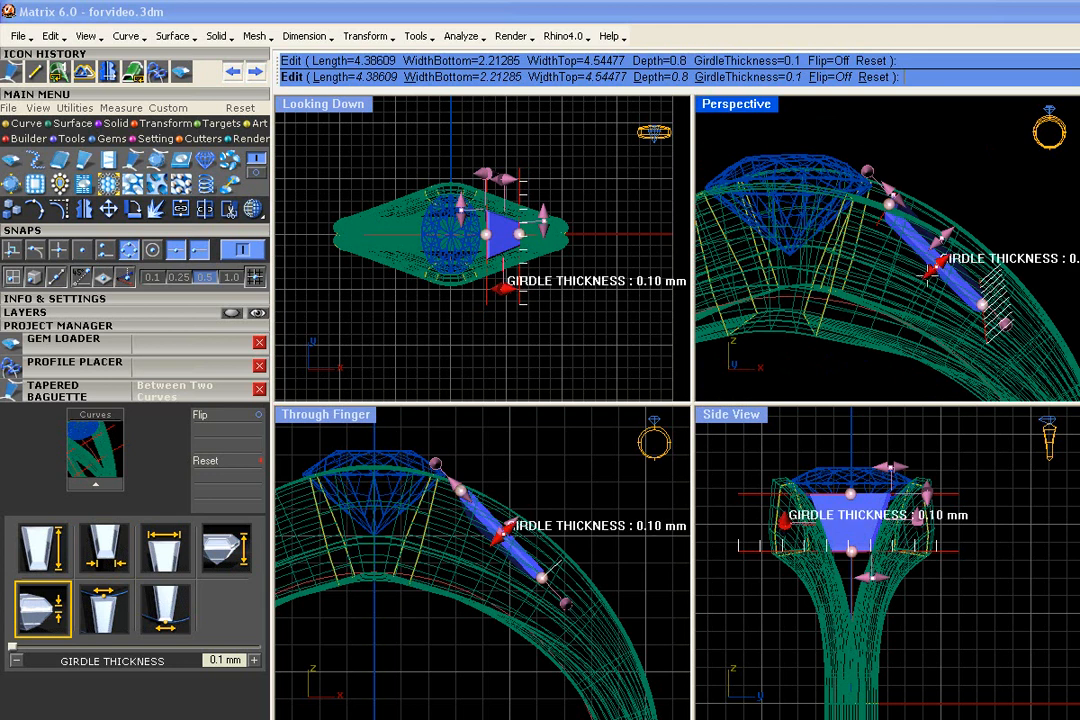
pyautogui.scroll(2, 930, 270)
pyautogui.moveTo(940, 252)
pyautogui.mouseDown()
pyautogui.moveTo(942, 240)
pyautogui.moveTo(940, 254)
pyautogui.mouseUp()
pyautogui.moveTo(952, 203); pyautogui.dragTo(962, 192)
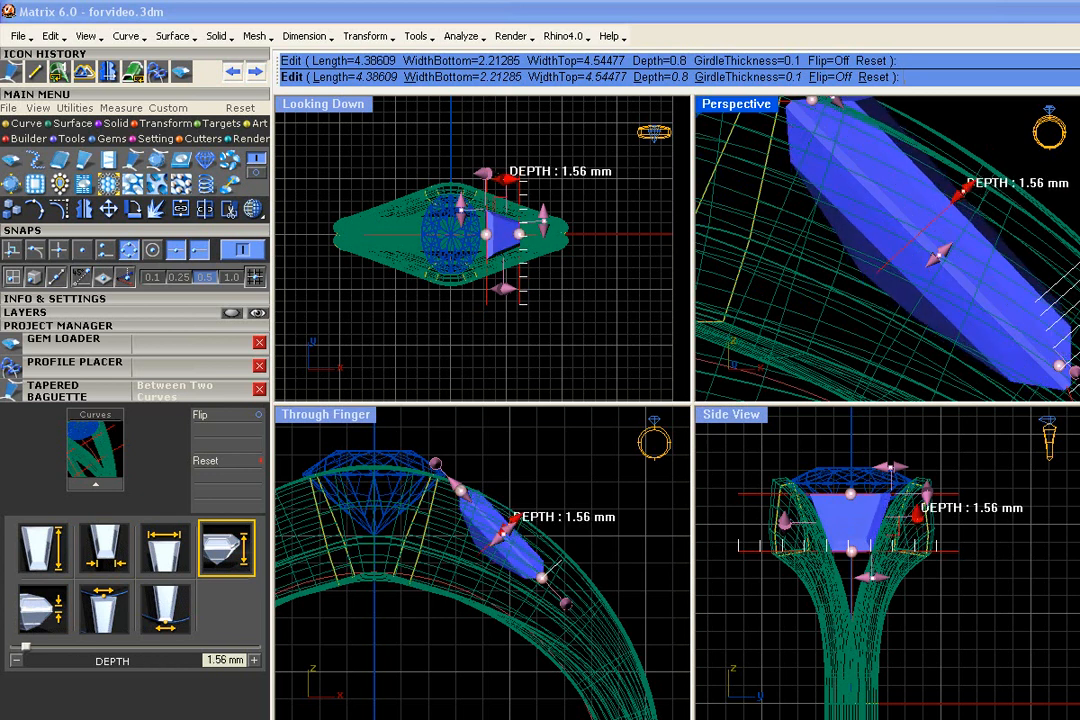
# Check the deepened baguette's fit between the split arms in the Perspective view and finalize the gem
pyautogui.scroll(-5, 880, 195)
pyautogui.moveTo(880, 195); pyautogui.dragTo(833, 272, button='right')
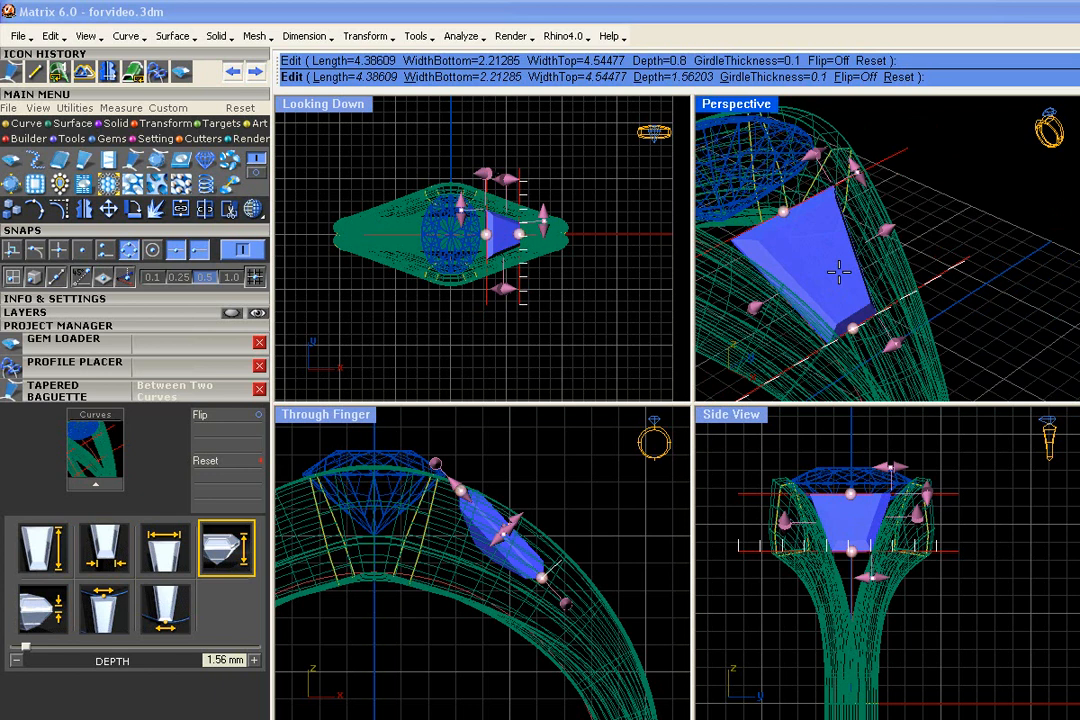
pyautogui.moveTo(838, 270); pyautogui.dragTo(897, 251, button='right')
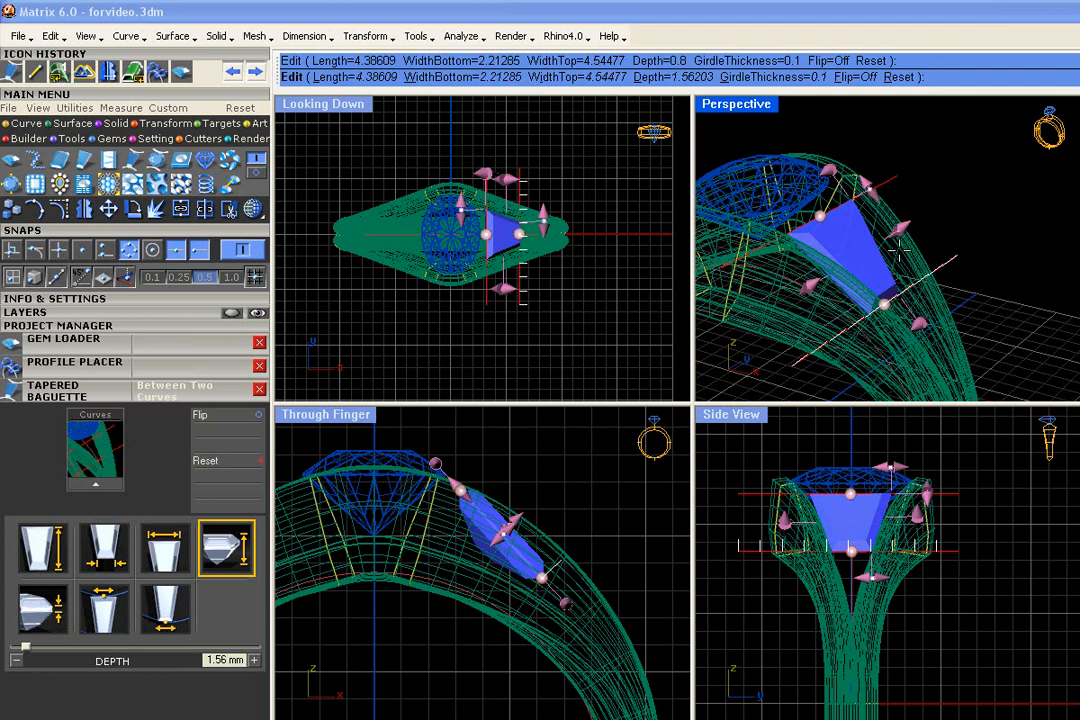
pyautogui.moveTo(897, 251); pyautogui.dragTo(966, 207, button='right')
pyautogui.scroll(4, 895, 218)
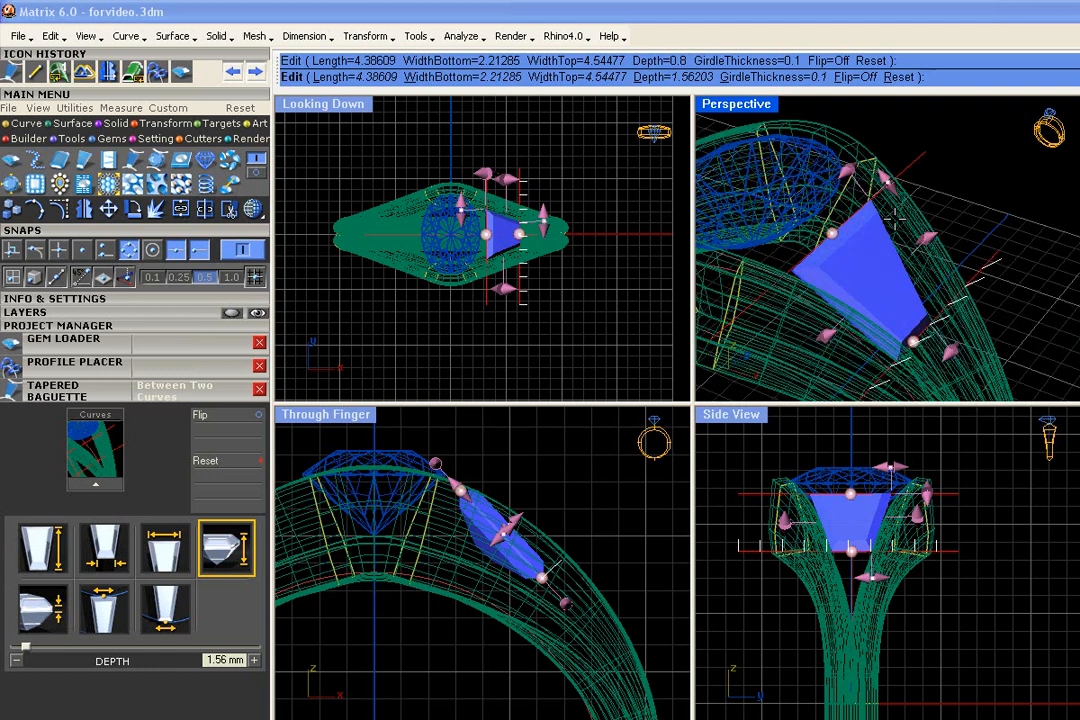
pyautogui.rightClick(895, 218)
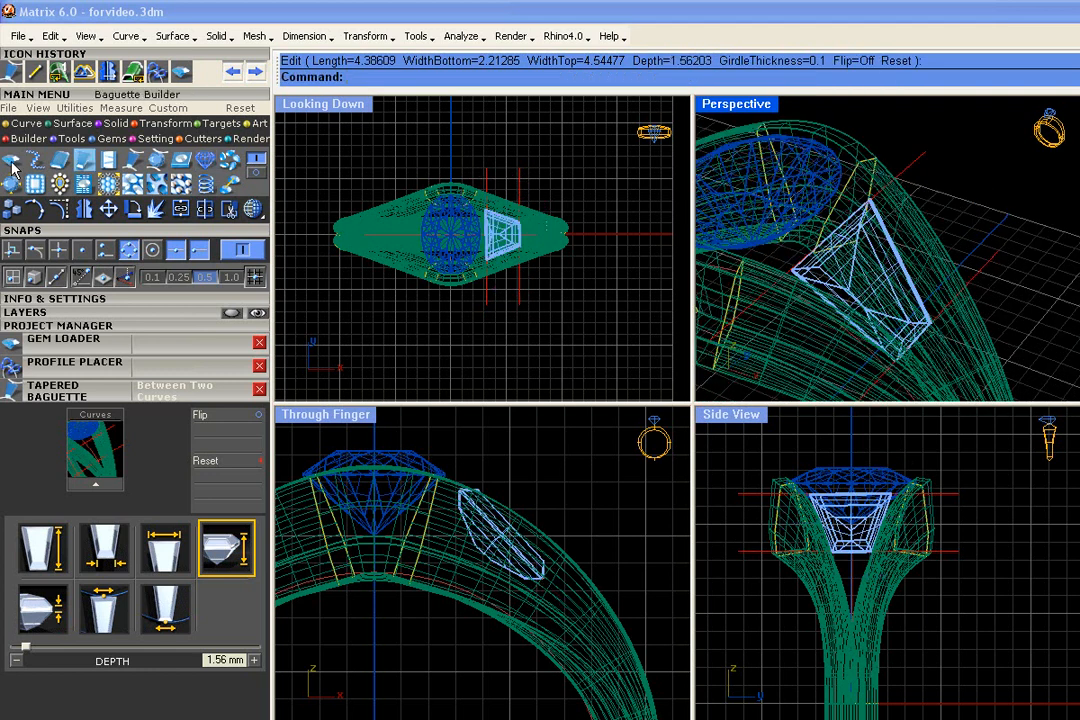
# Load the tapered baguette's block instance into the Baguette Builder for editing
pyautogui.click(85, 161)
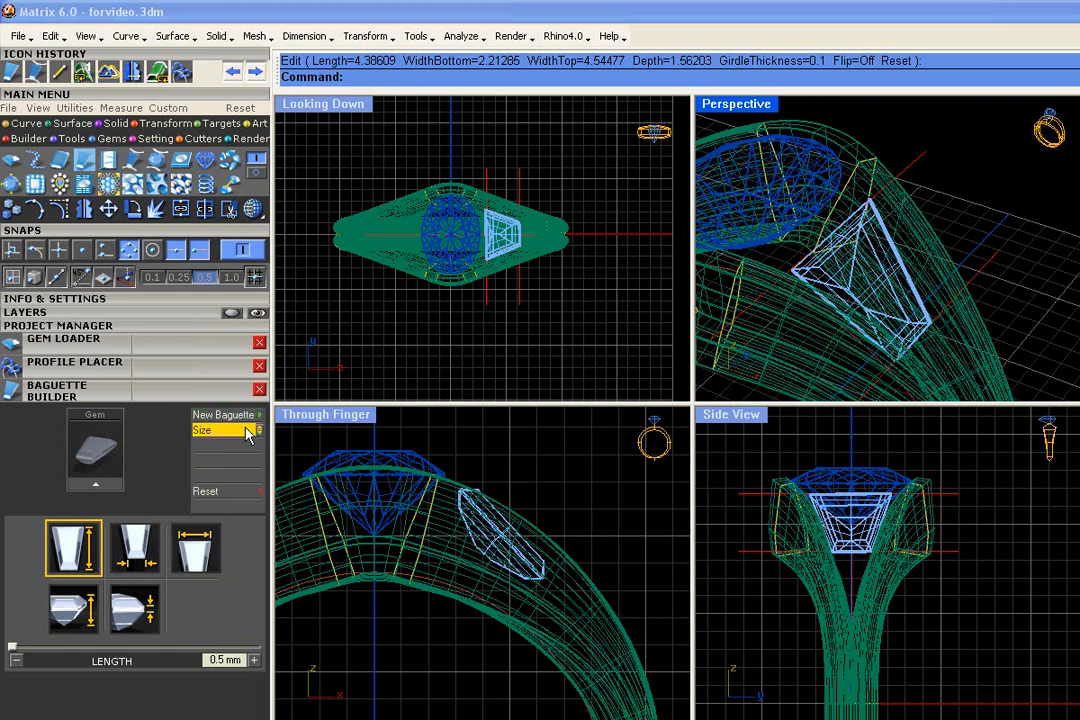
pyautogui.click(886, 230)
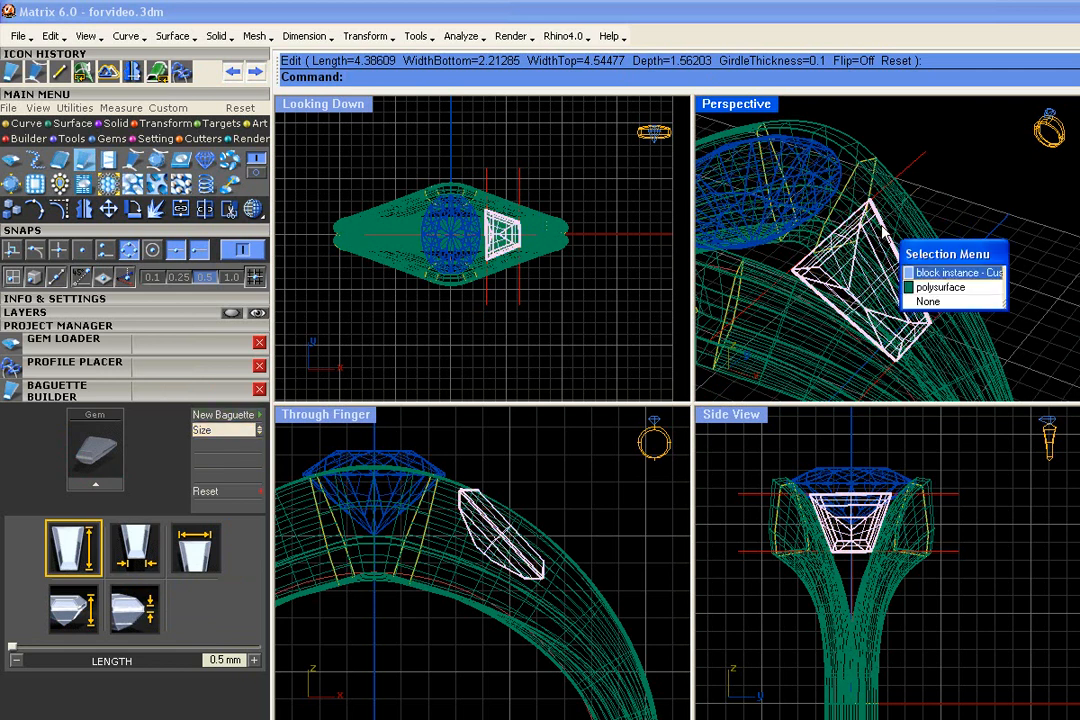
pyautogui.click(922, 276)
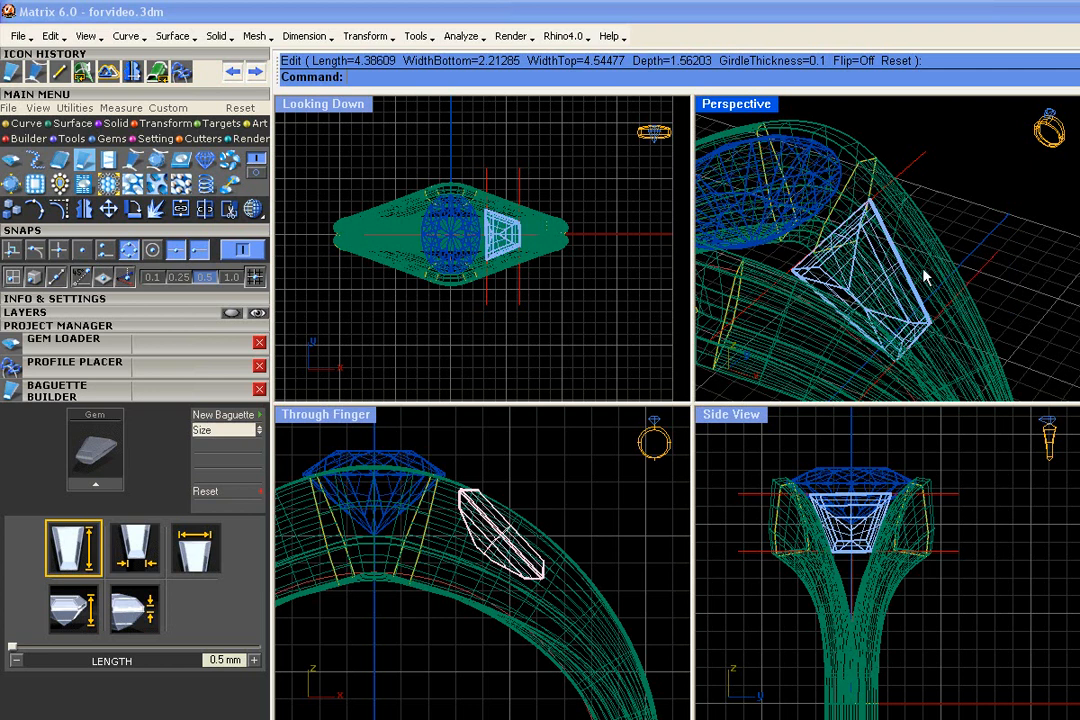
pyautogui.click(96, 484)
pyautogui.moveTo(968, 292); pyautogui.dragTo(981, 268, button='right')
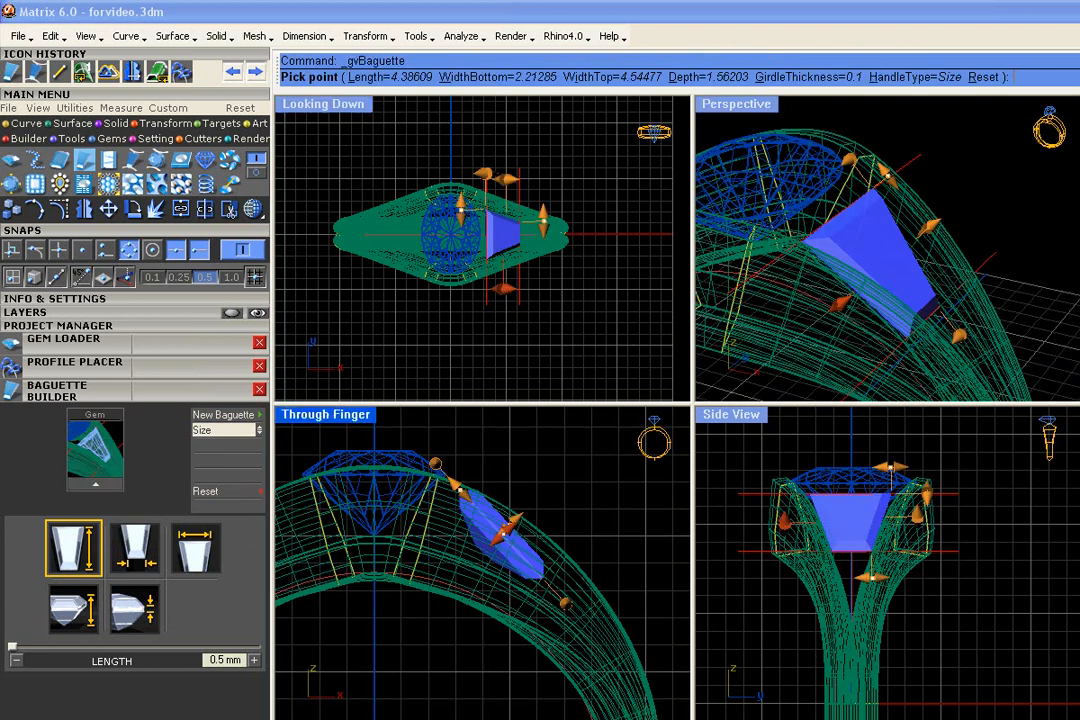
# Move the baguette outward from the band and shift it toward the diamond by about 0.16 mm along Y
pyautogui.click(214, 433)
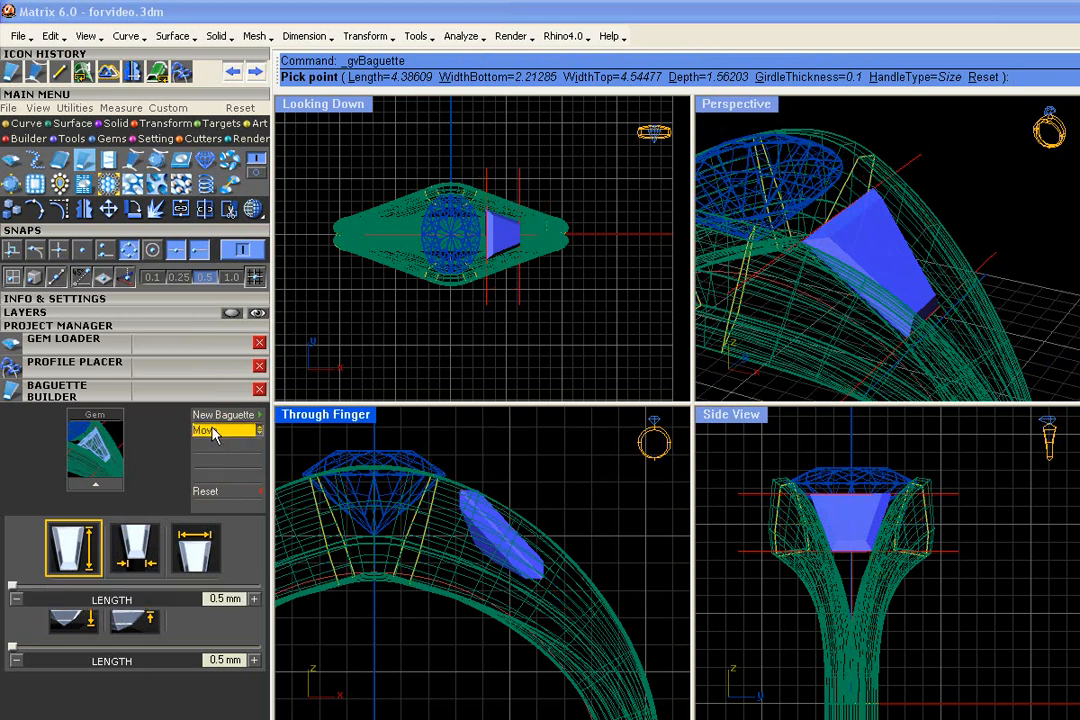
pyautogui.moveTo(925, 295); pyautogui.dragTo(955, 270, button='right')
pyautogui.moveTo(949, 240); pyautogui.dragTo(960, 231)
pyautogui.moveTo(858, 186); pyautogui.dragTo(854, 182)
pyautogui.scroll(6, 477, 499)
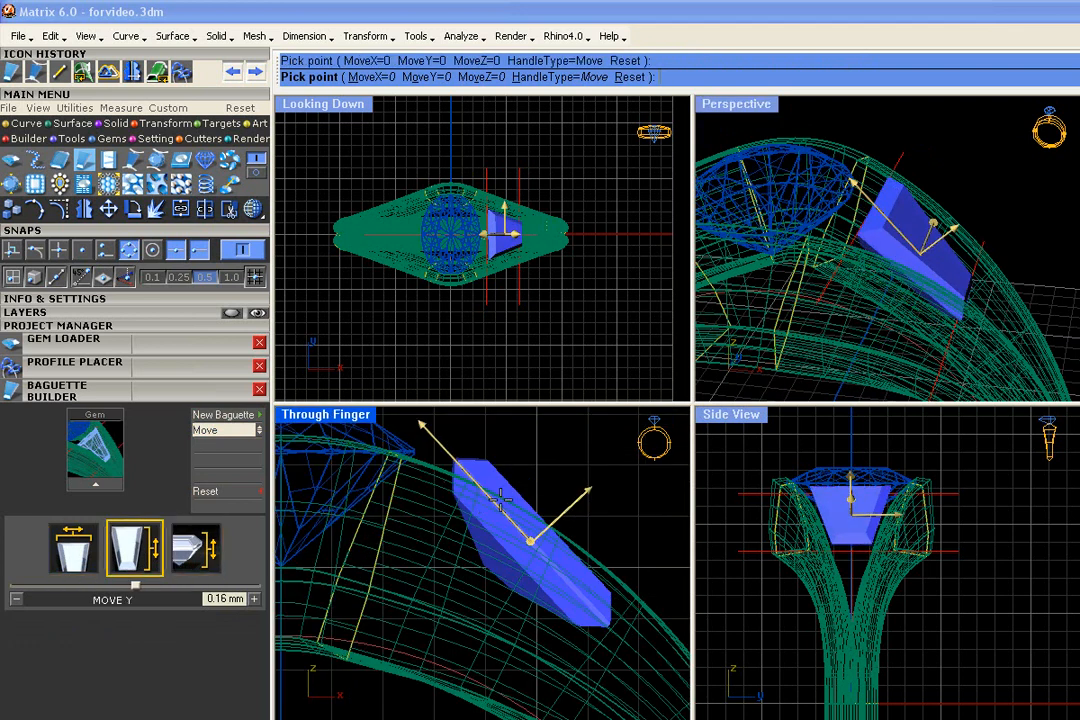
# Rotate the baguette about its X axis by about -14.81° to follow the curve of the shank
pyautogui.moveTo(930, 220); pyautogui.dragTo(738, 330, button='right')
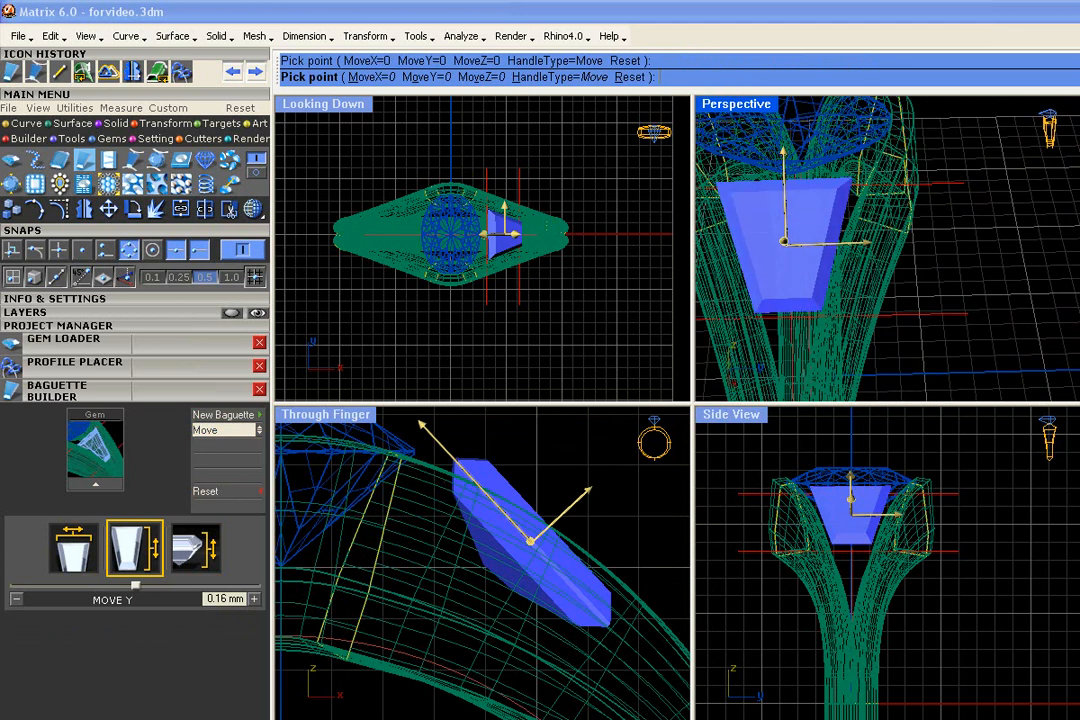
pyautogui.click(234, 432)
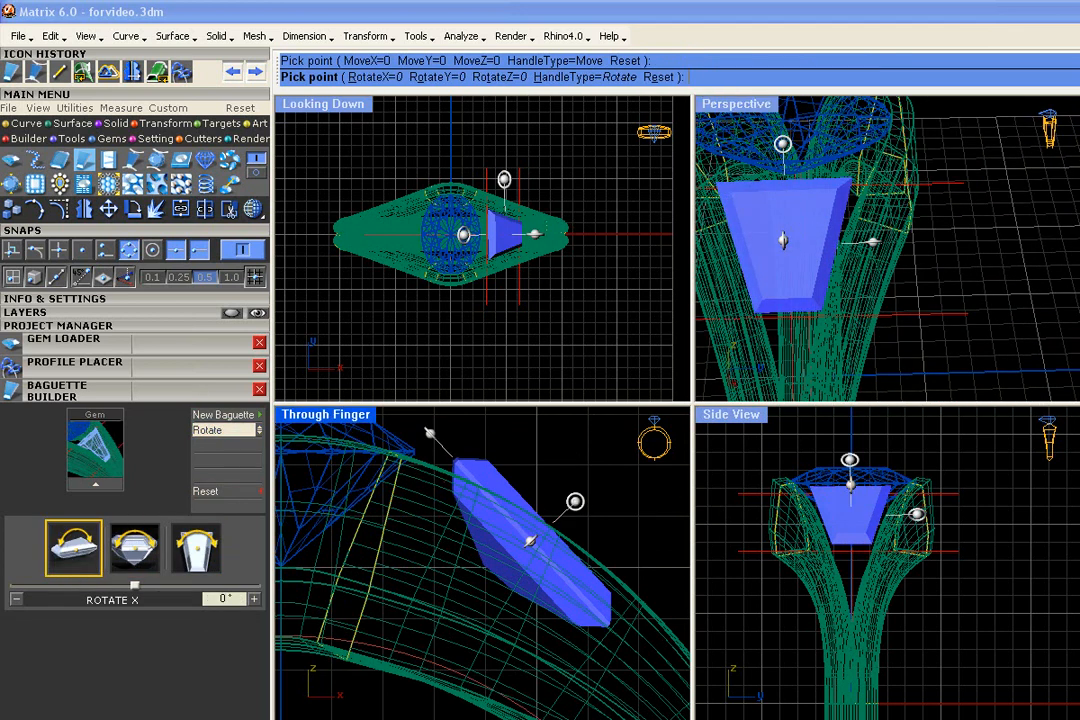
pyautogui.moveTo(578, 502)
pyautogui.mouseDown()
pyautogui.moveTo(556, 426)
pyautogui.moveTo(490, 488)
pyautogui.moveTo(568, 496)
pyautogui.moveTo(570, 483)
pyautogui.mouseUp()
pyautogui.moveTo(890, 243); pyautogui.dragTo(1000, 245, button='right')
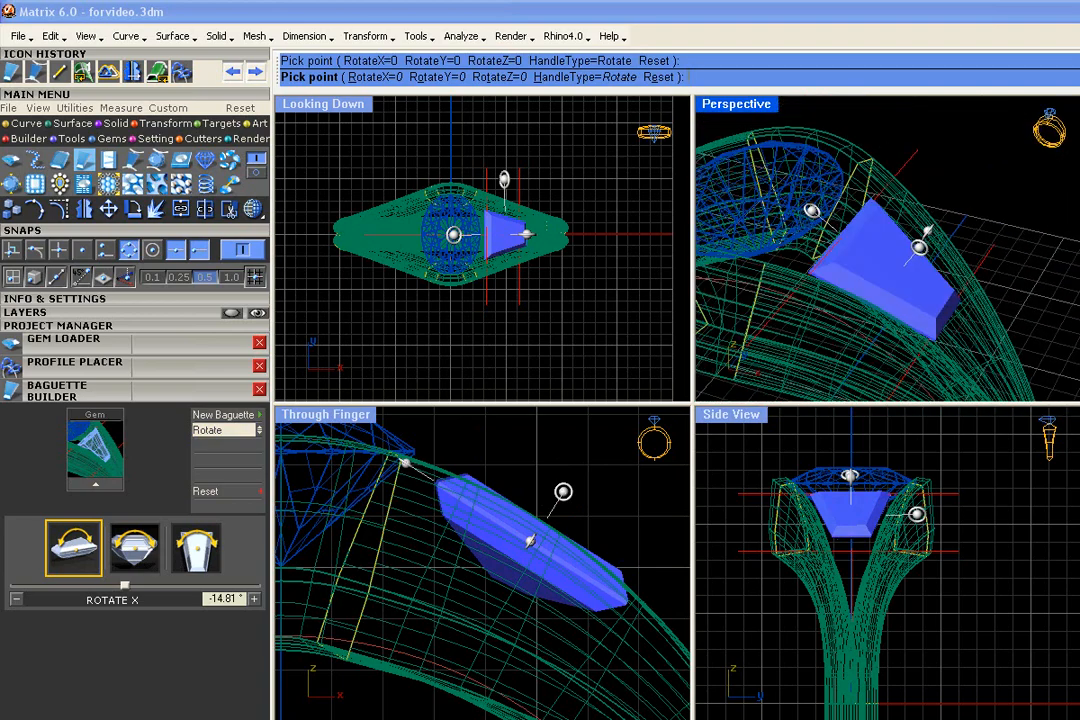
# Sink the baguette into the band by moving it about -0.23 mm along Z, and finish the gem edit
pyautogui.click(250, 437)
pyautogui.click(250, 437)
pyautogui.moveTo(870, 246); pyautogui.dragTo(950, 220, button='right')
pyautogui.moveTo(980, 221); pyautogui.dragTo(974, 230)
pyautogui.moveTo(972, 219); pyautogui.dragTo(868, 247, button='right')
pyautogui.rightClick(870, 220)
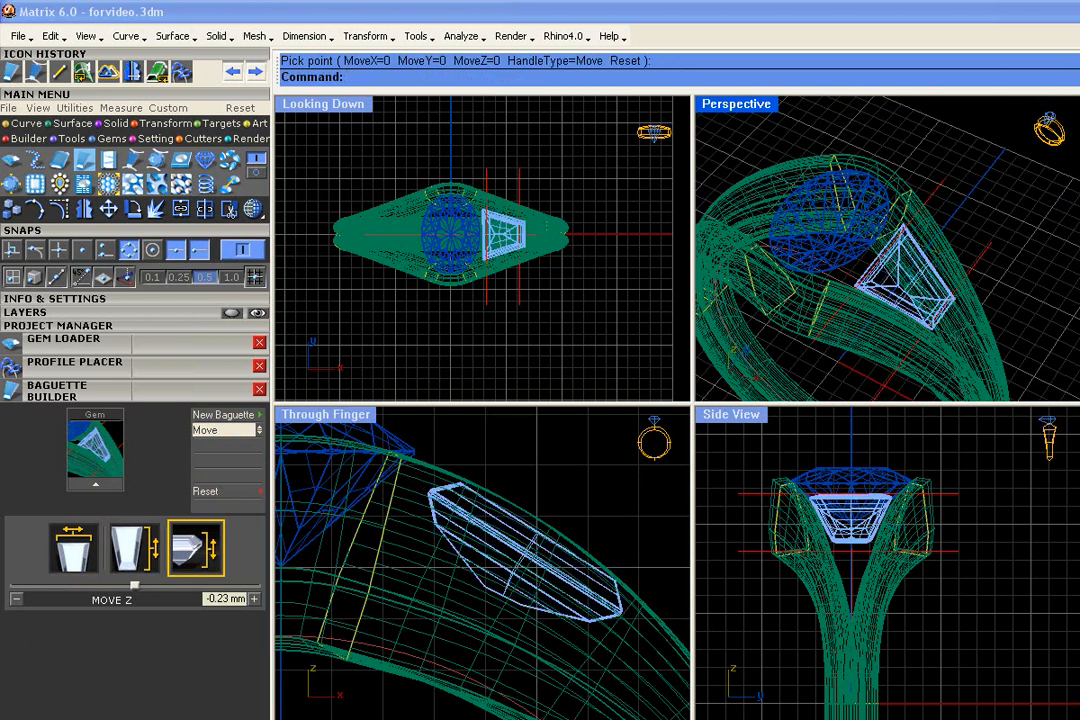
pyautogui.scroll(5, 420, 206)
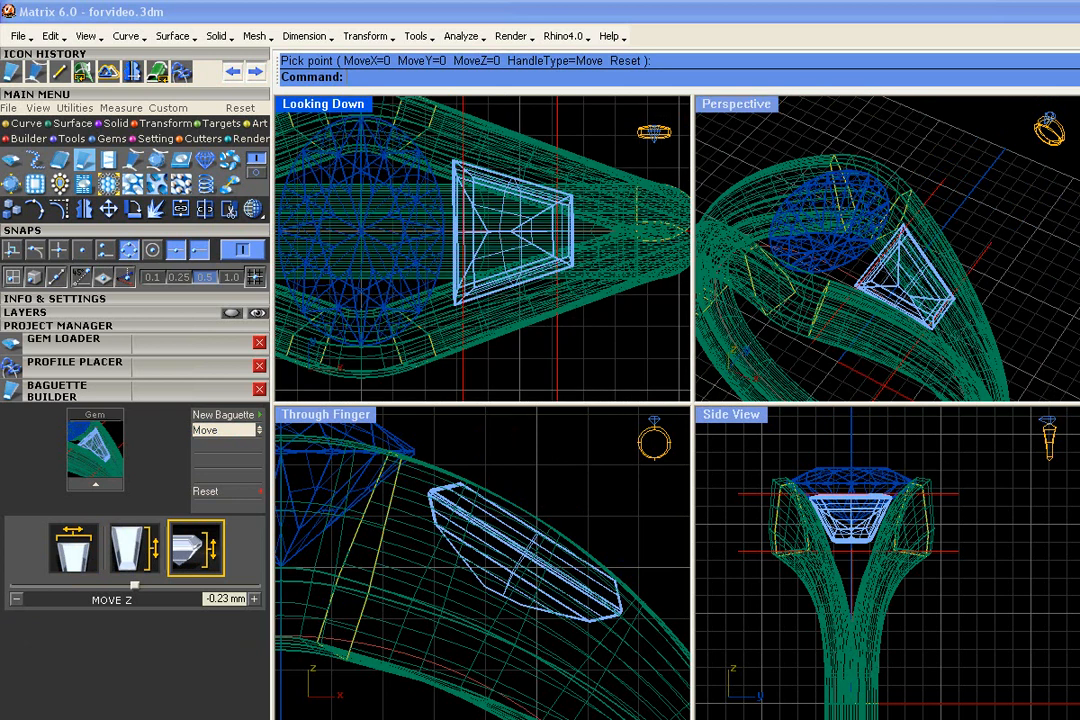
# Mirror a copy of the tapered baguette to the opposite side of the diamond, using a vertical mirror plane through w0,0,0
pyautogui.click(505, 189)
pyautogui.click(560, 231)
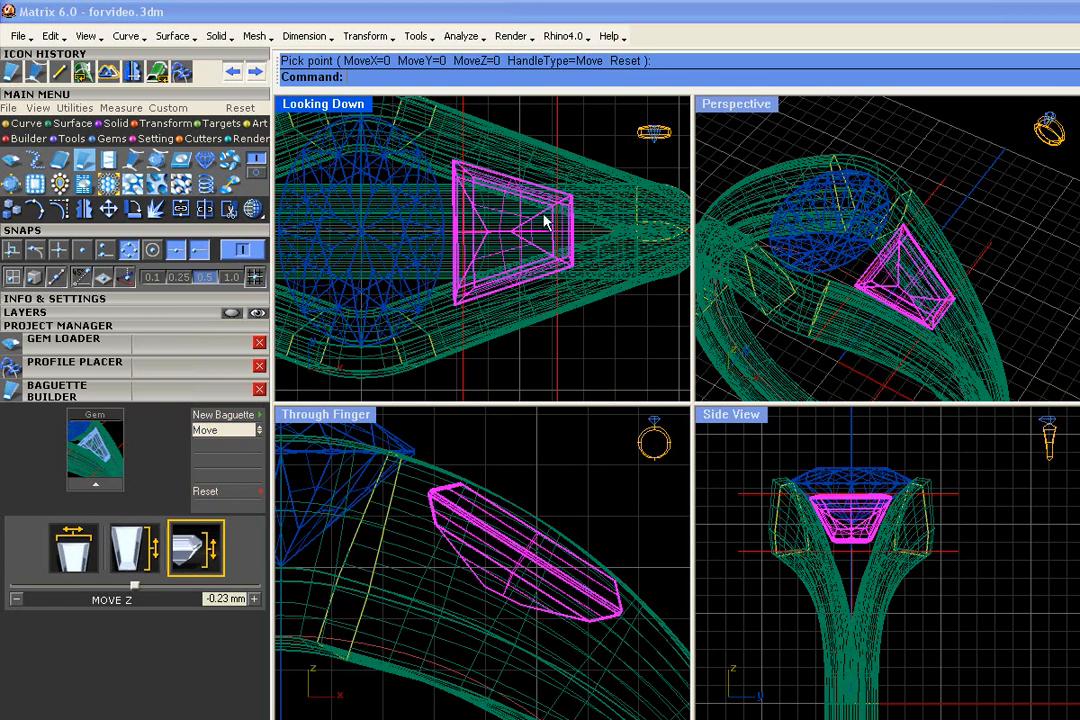
pyautogui.scroll(-5, 548, 220)
pyautogui.click(86, 206)
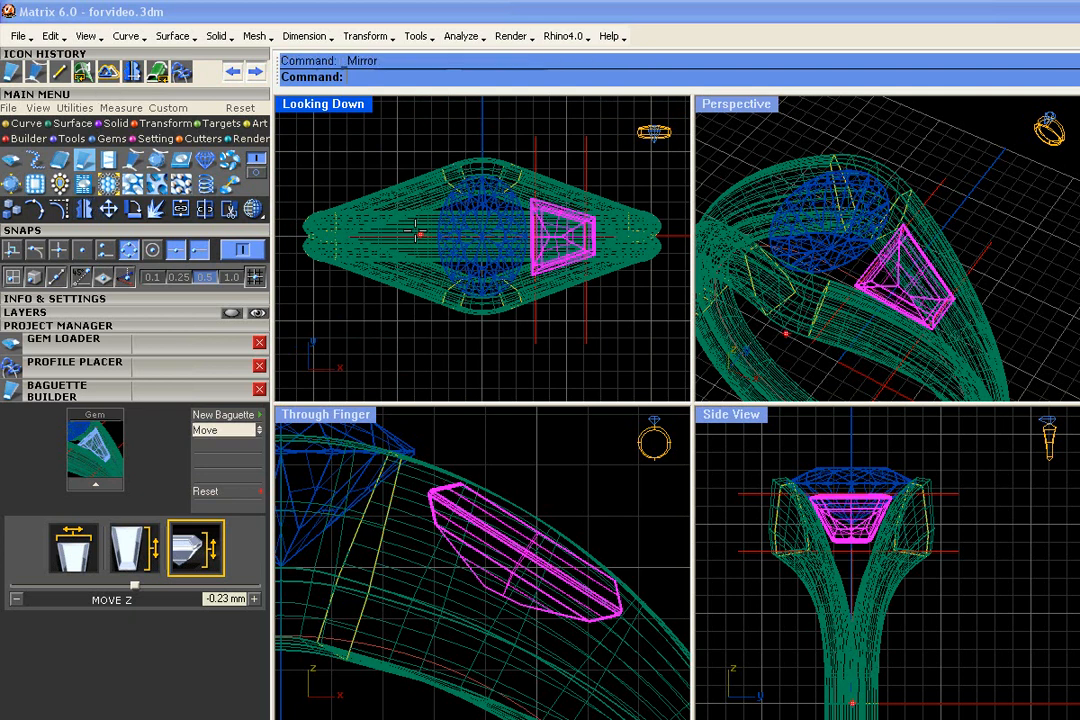
pyautogui.write('w0,0,0')
pyautogui.press('Return')
pyautogui.click(487, 123)
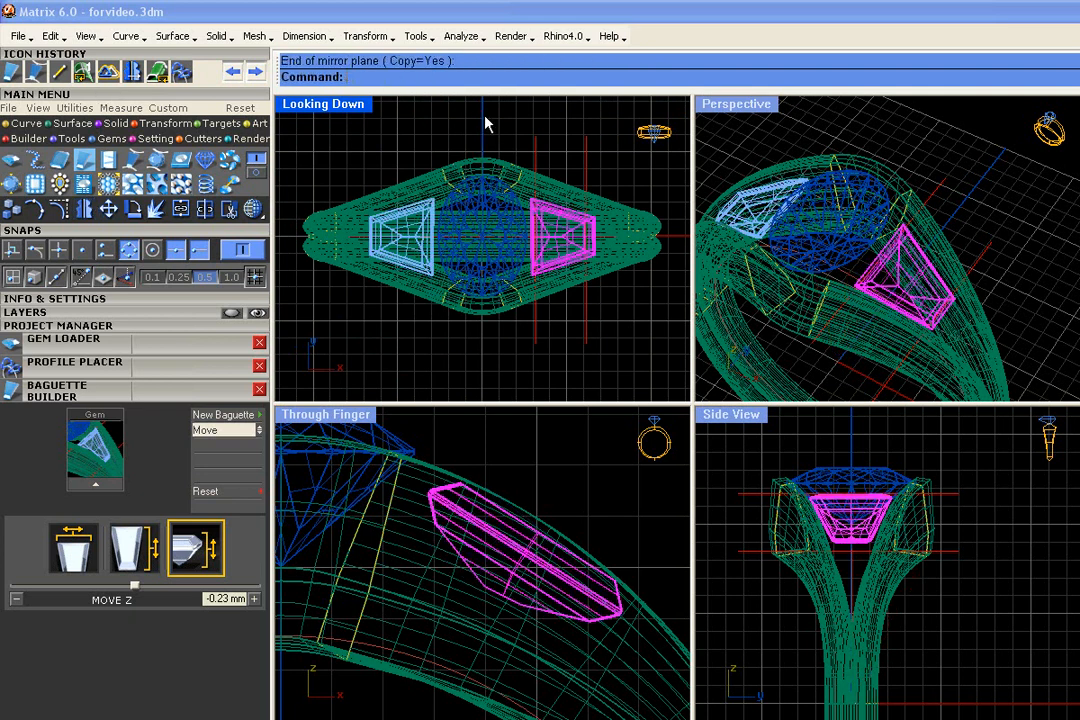
# Shade the ring in all viewports and deselect the original baguette
pyautogui.scroll(-6, 1017, 167)
pyautogui.moveTo(1017, 168)
pyautogui.mouseDown(button='right')
pyautogui.moveTo(1008, 183)
pyautogui.moveTo(1025, 181)
pyautogui.mouseUp(button='right')
pyautogui.scroll(4, 1012, 186)
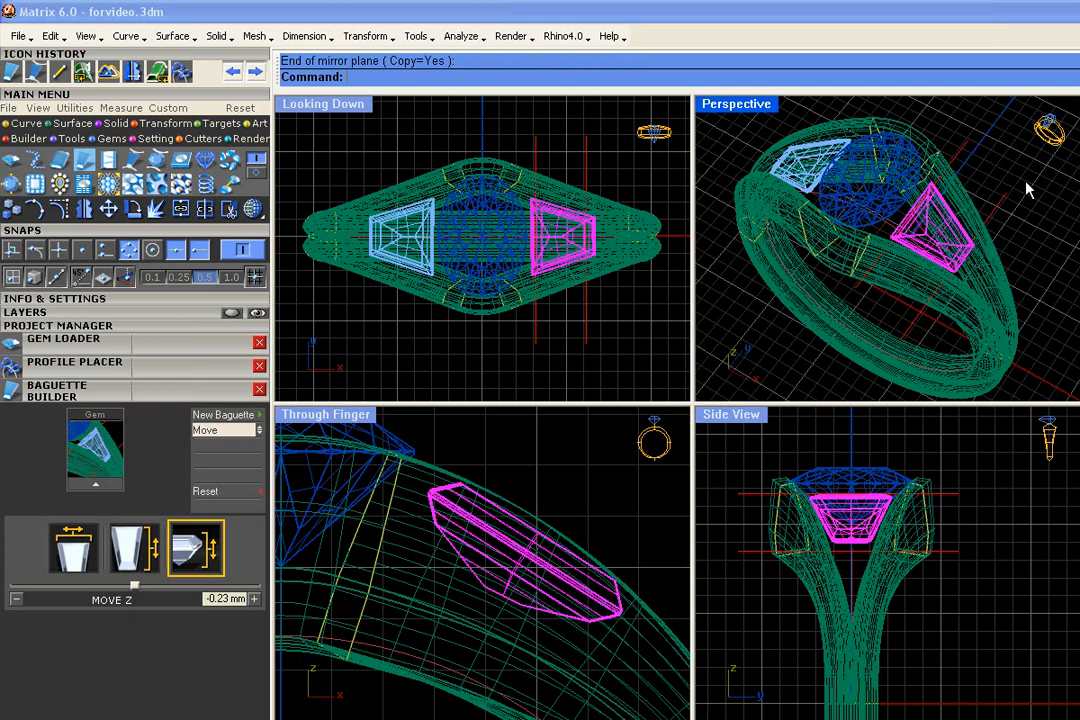
pyautogui.click(254, 209)
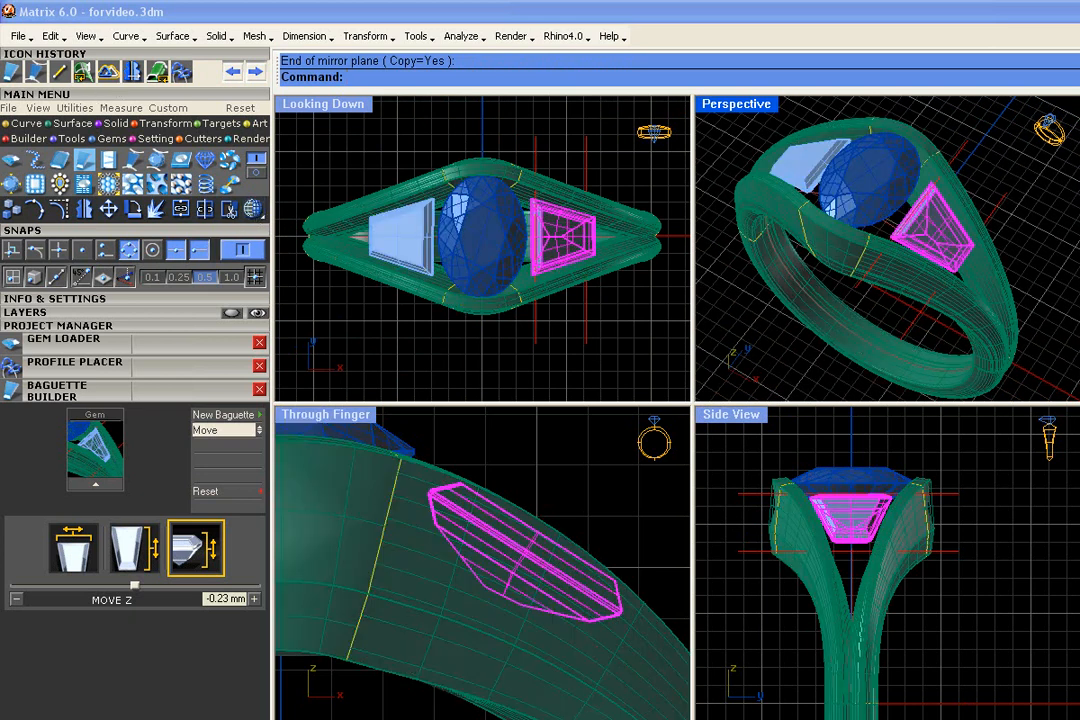
pyautogui.click(1012, 285)
pyautogui.click(665, 188)
# Bring up the Builder tools and select the straight construction line near the original baguette's narrow end
pyautogui.click(68, 124)
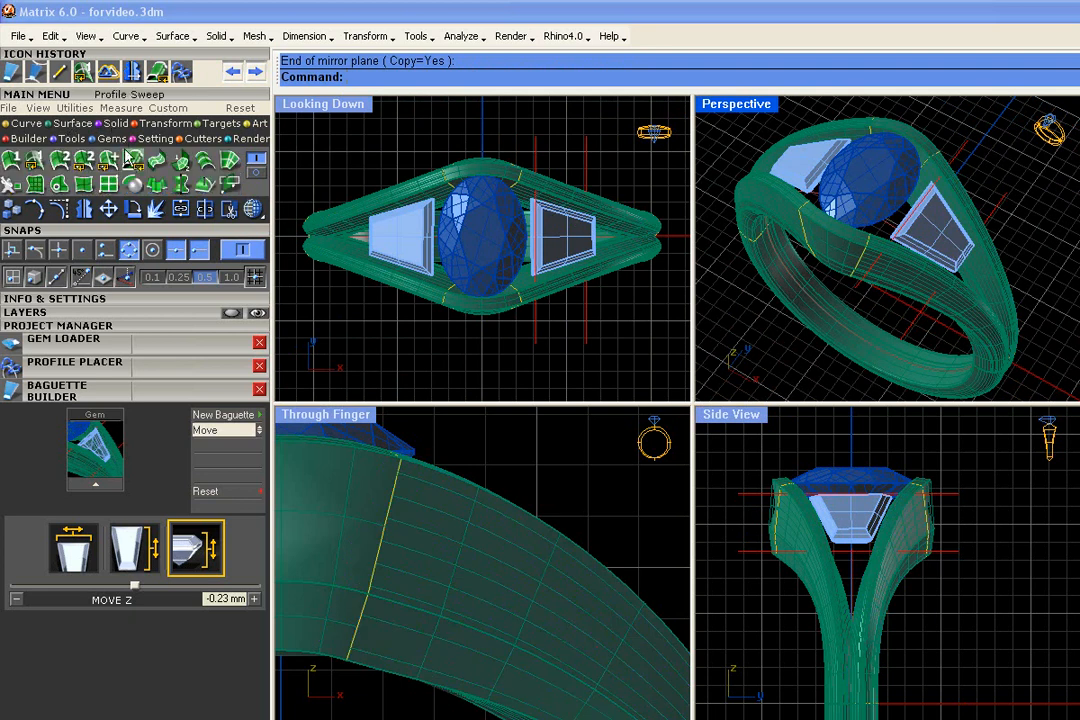
pyautogui.click(78, 137)
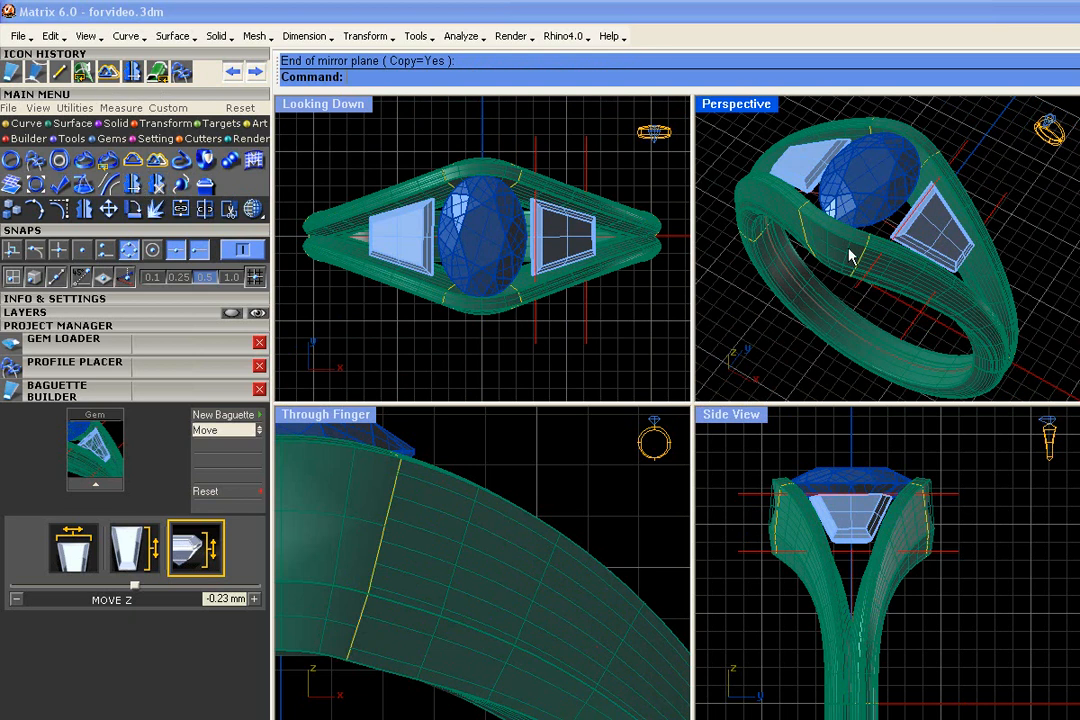
pyautogui.moveTo(868, 262)
pyautogui.mouseDown(button='right')
pyautogui.moveTo(890, 216)
pyautogui.moveTo(878, 242)
pyautogui.mouseUp(button='right')
pyautogui.click(969, 153)
pyautogui.click(1001, 212)
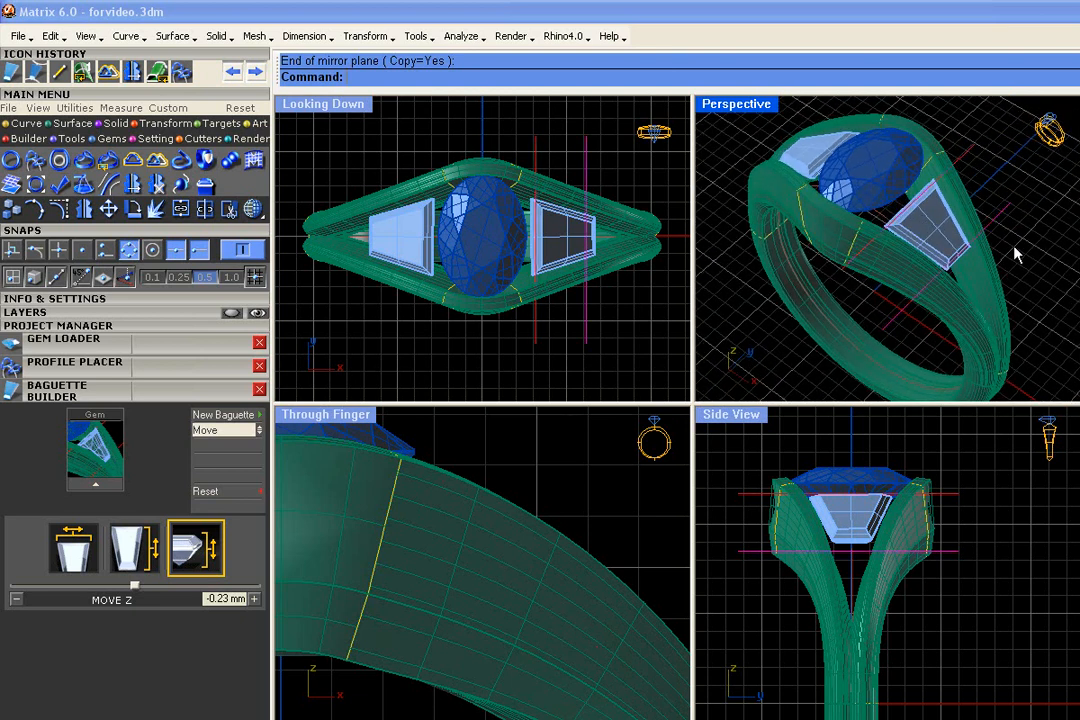